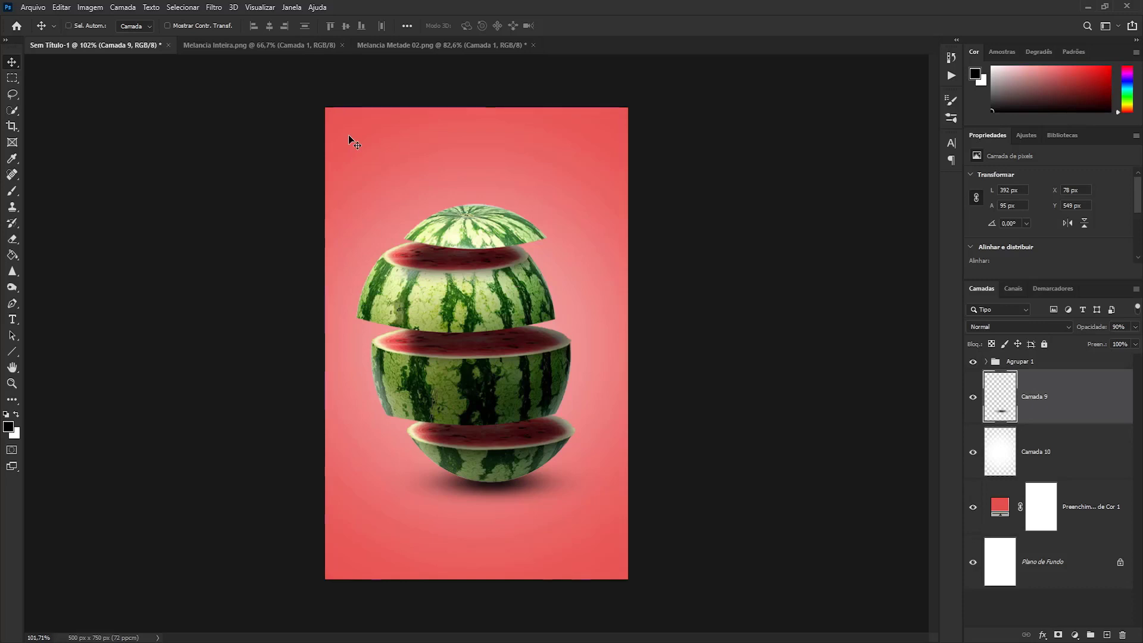
Start a new 500 × 750 px, 72 pixels/cm document with a white background.
key(ctrl+n)
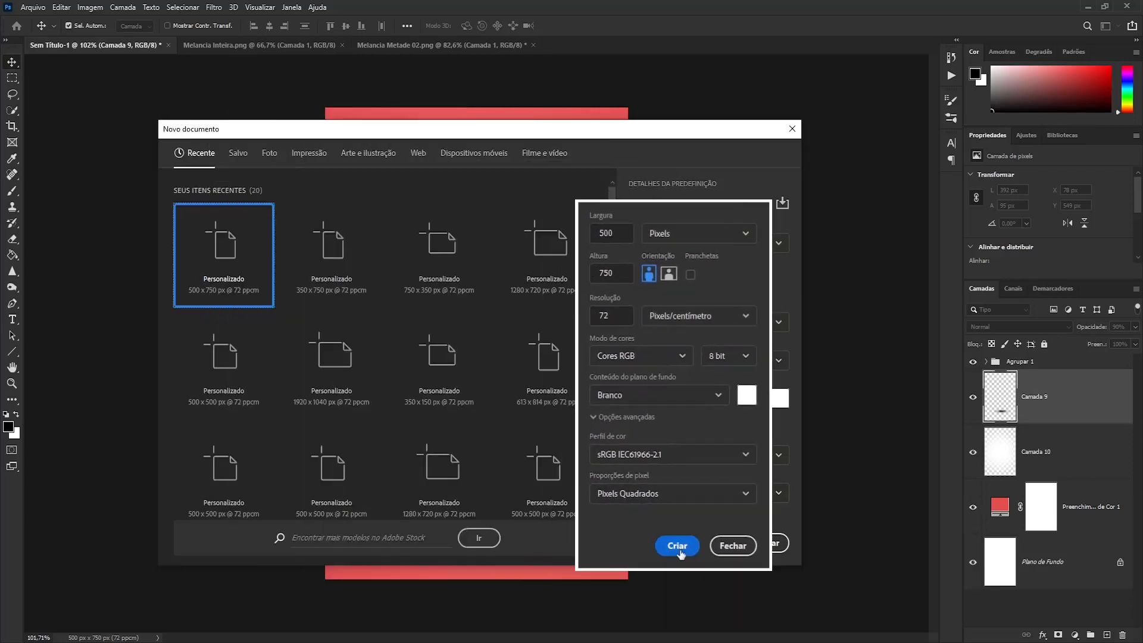
Create the blank 500 × 750 px document, then switch to Melancia Inteira.png.
click(677, 546)
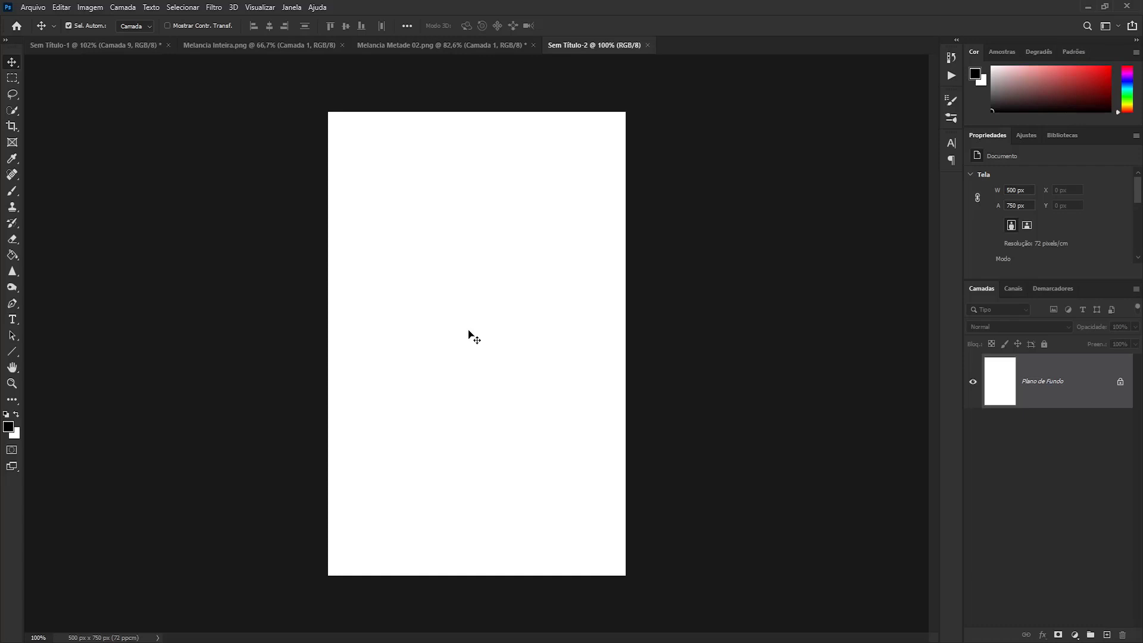
click(223, 44)
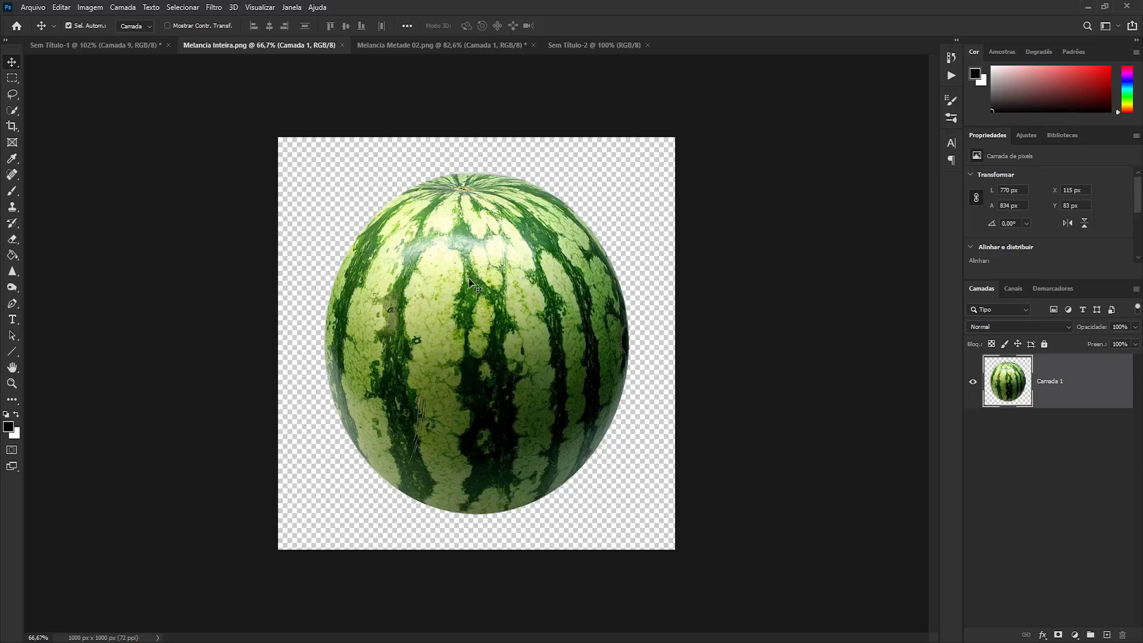
Move the whole watermelon into Sem Título-2 and scale it proportionally to 52.4%.
mouse_move(469, 278)
mouse_down()
mouse_move(576, 47)
mouse_move(474, 332)
mouse_up()
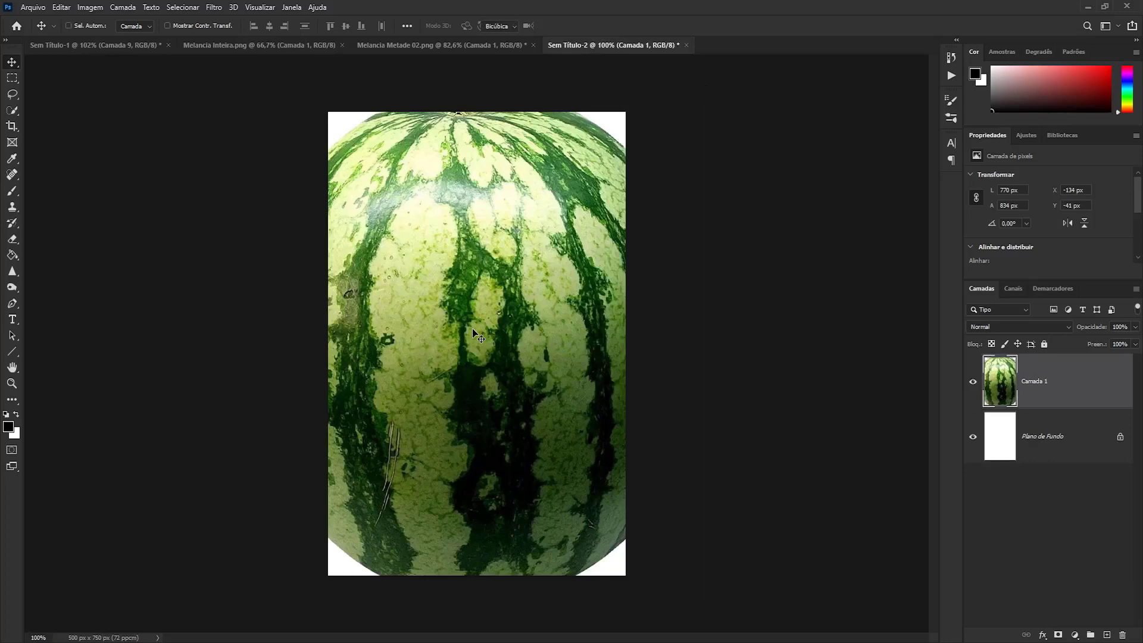
key(ctrl+t)
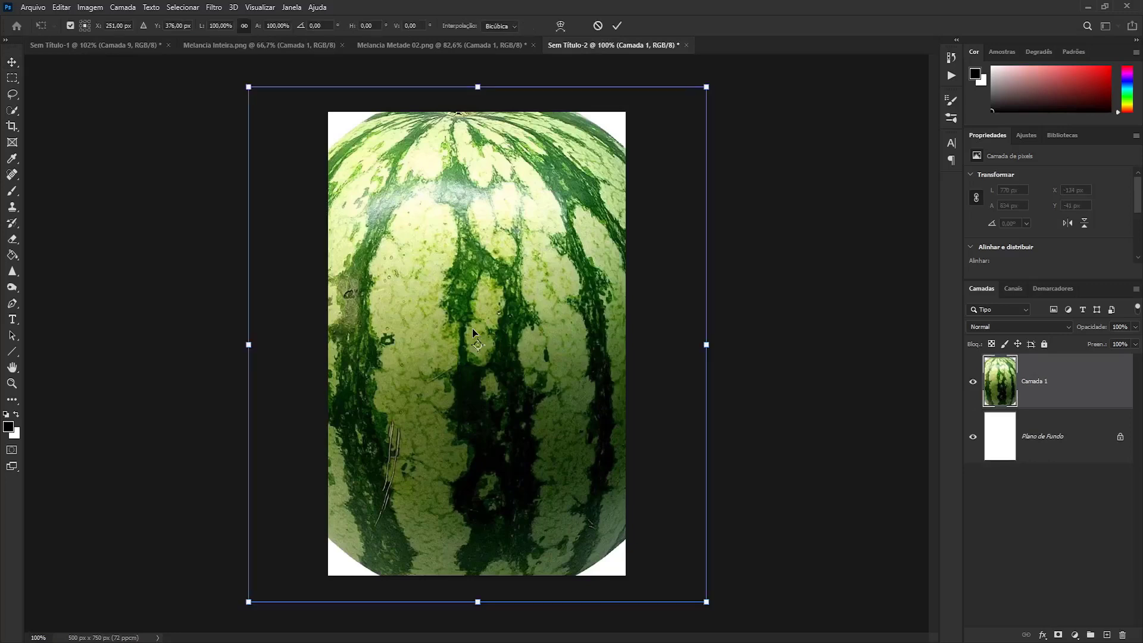
click(244, 27)
mouse_move(478, 88)
mouse_down()
mouse_move(478, 333)
mouse_move(490, 271)
mouse_up()
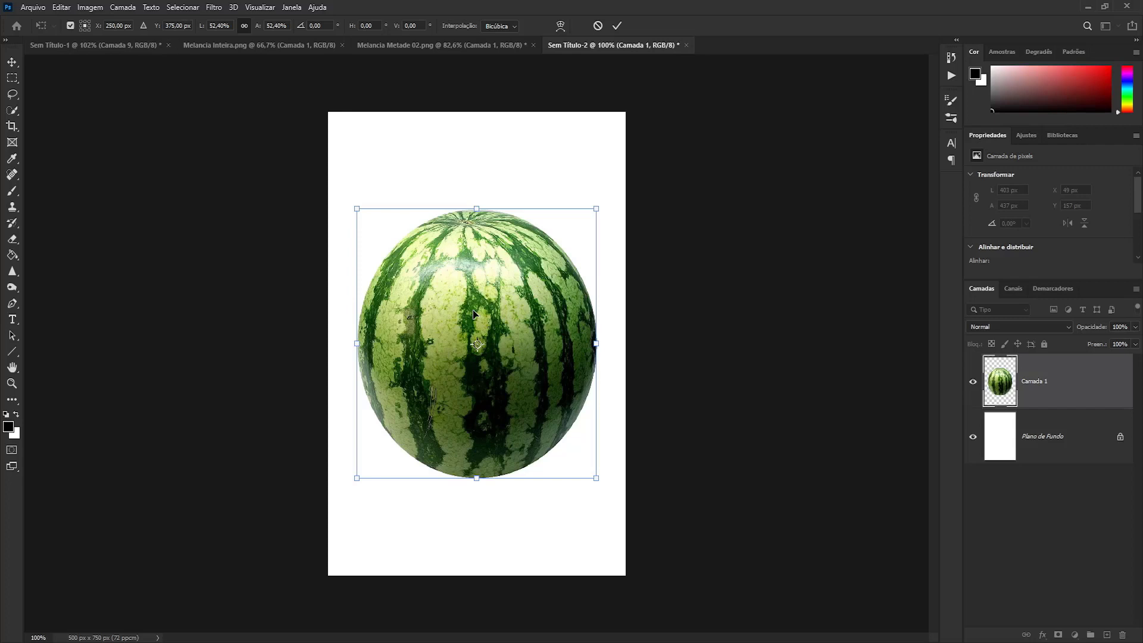
key(Return)
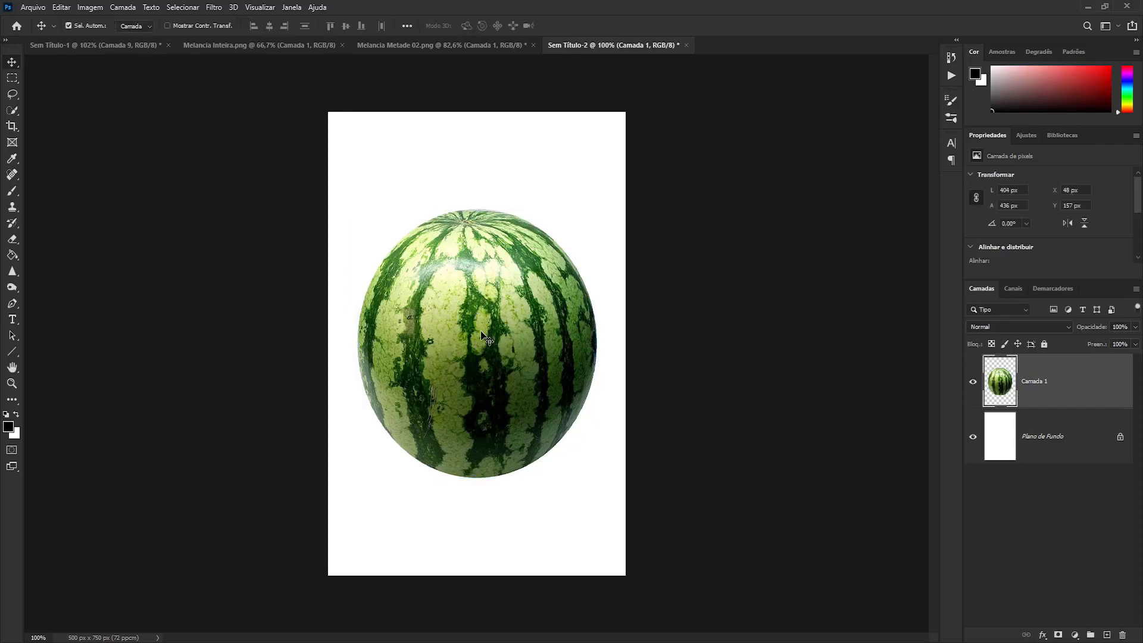
Set the Pen Tool to path mode with a 1 px path outline thickness.
scroll(485, 360, up, 5)
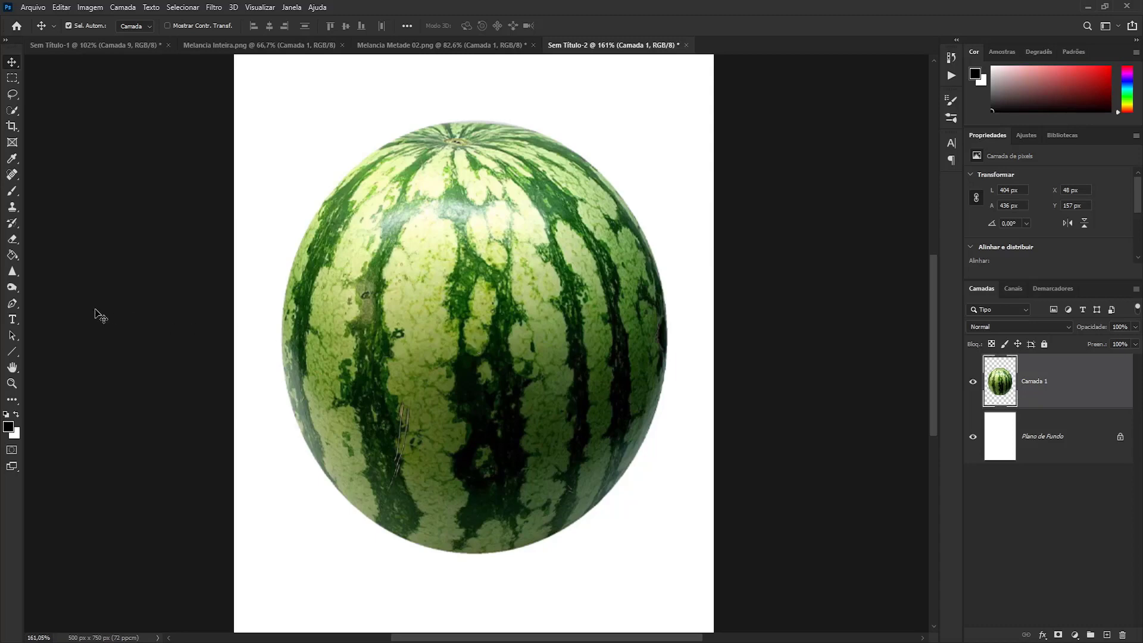
right_click(13, 304)
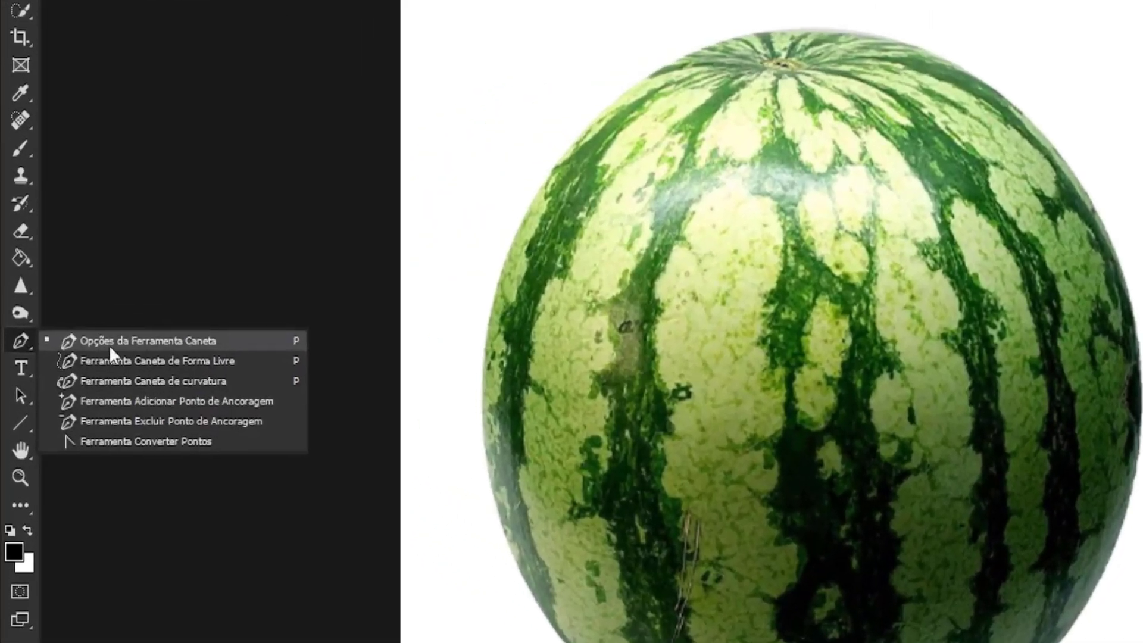
click(144, 341)
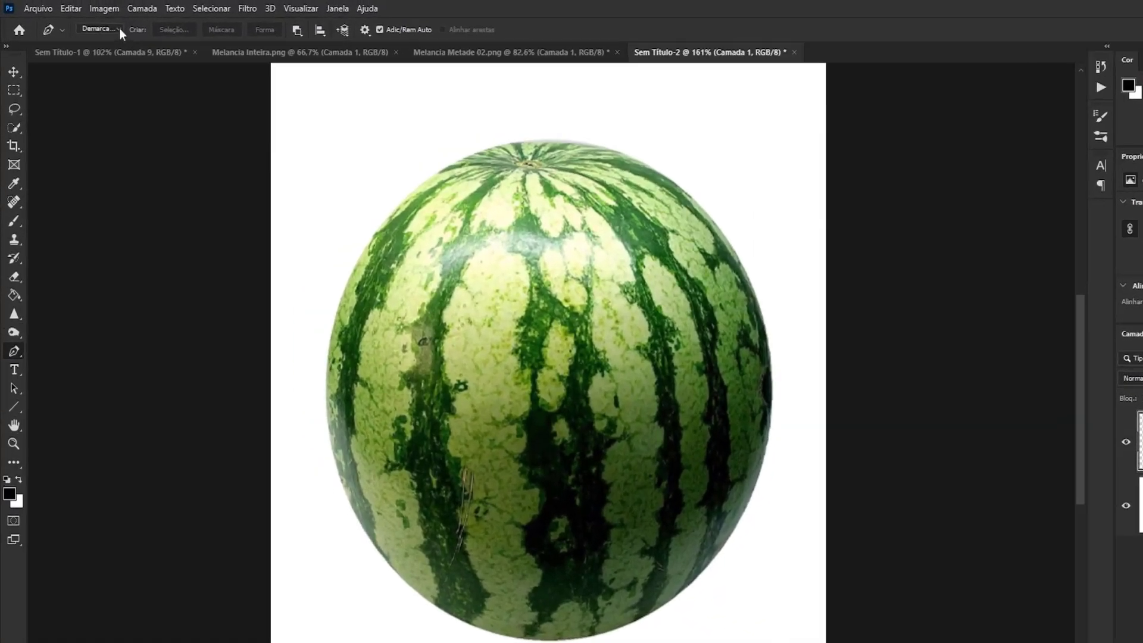
click(113, 29)
click(239, 116)
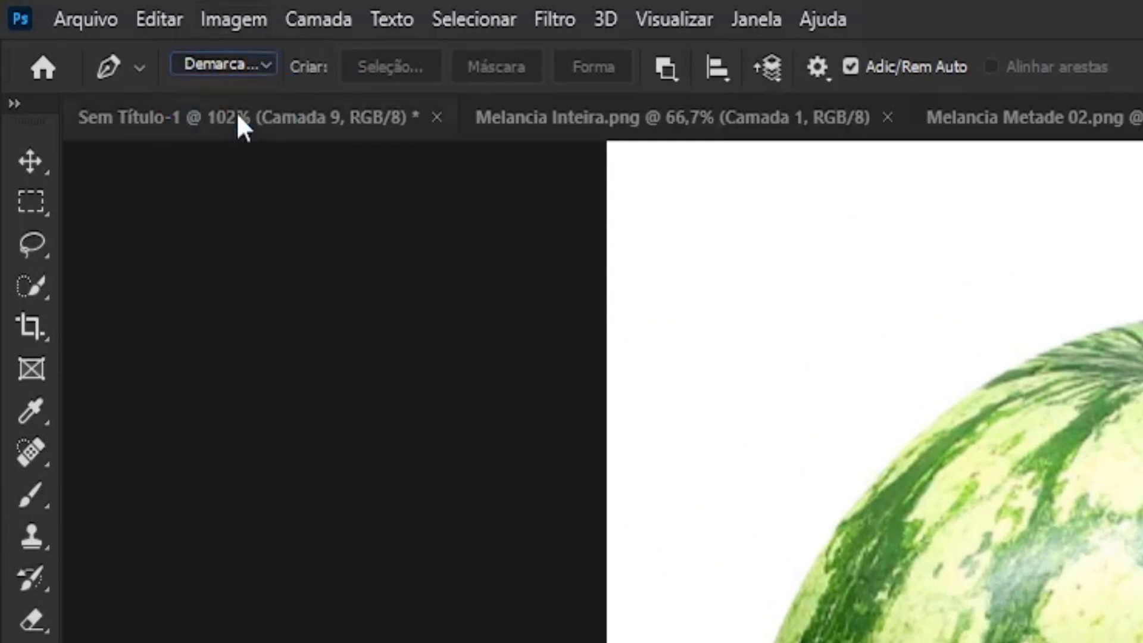
click(817, 67)
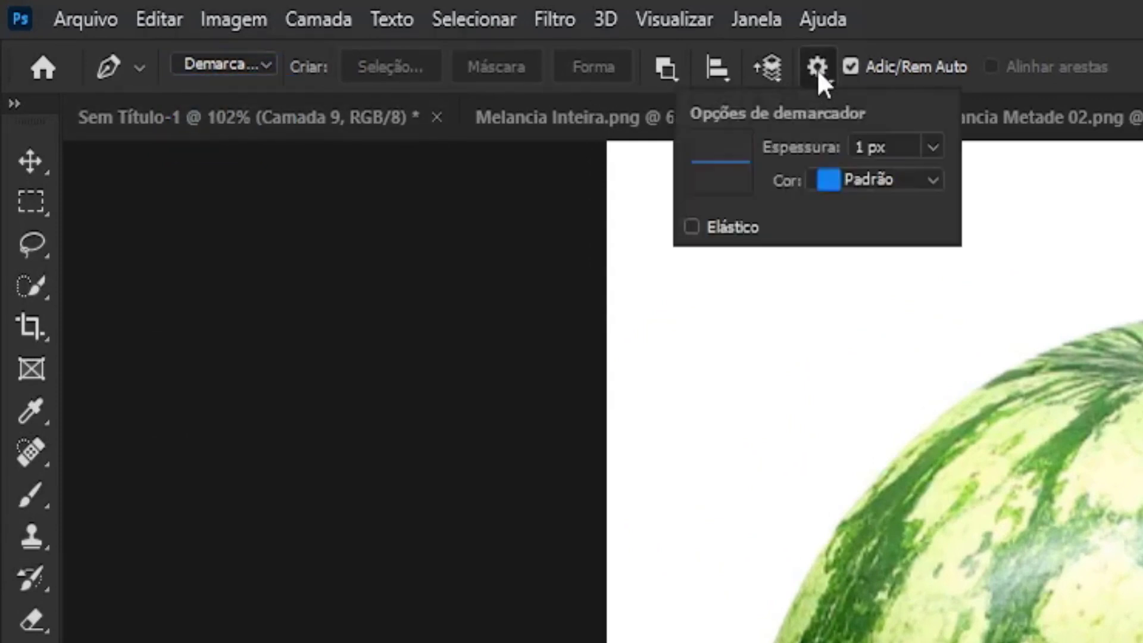
click(932, 147)
click(937, 143)
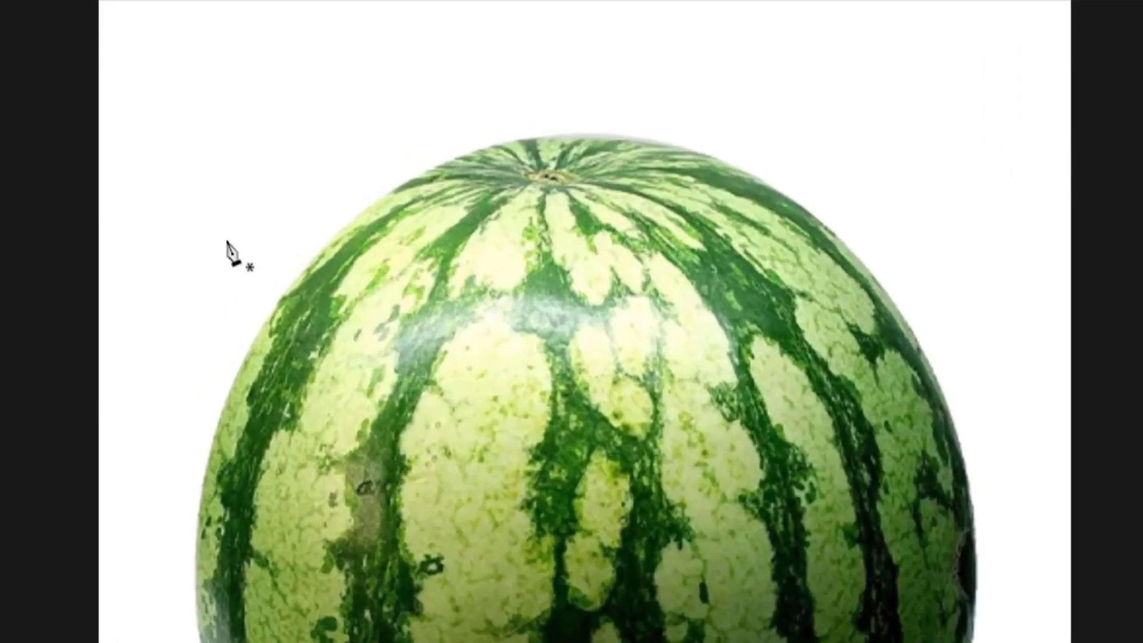
Draw a pen cut line across the watermelon's top, bent into a downward curve.
click(227, 241)
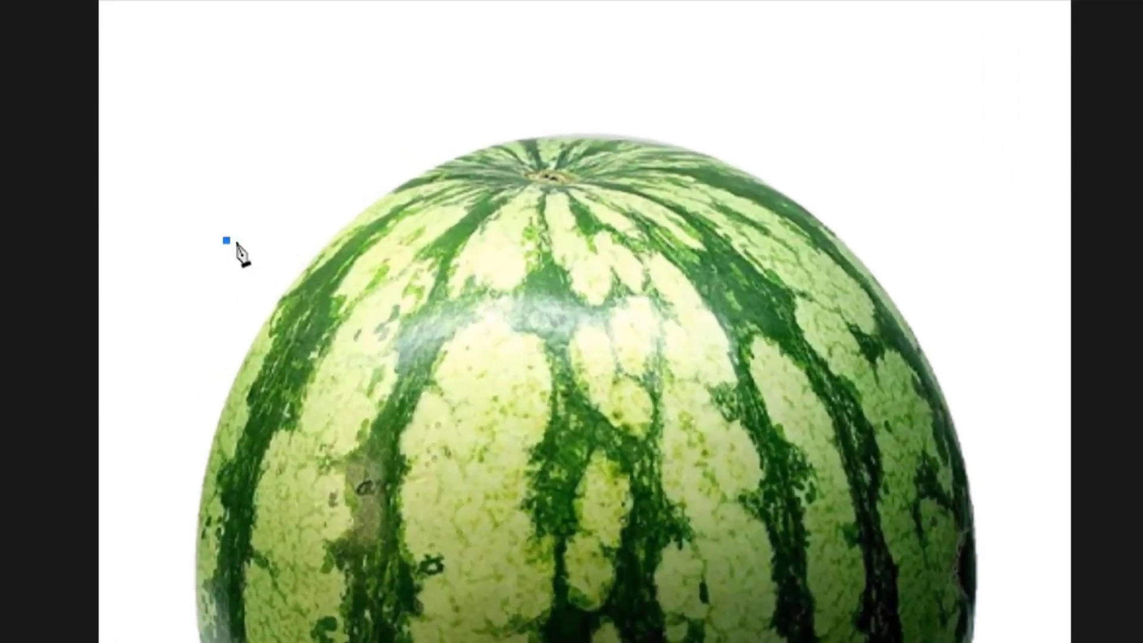
click(950, 243)
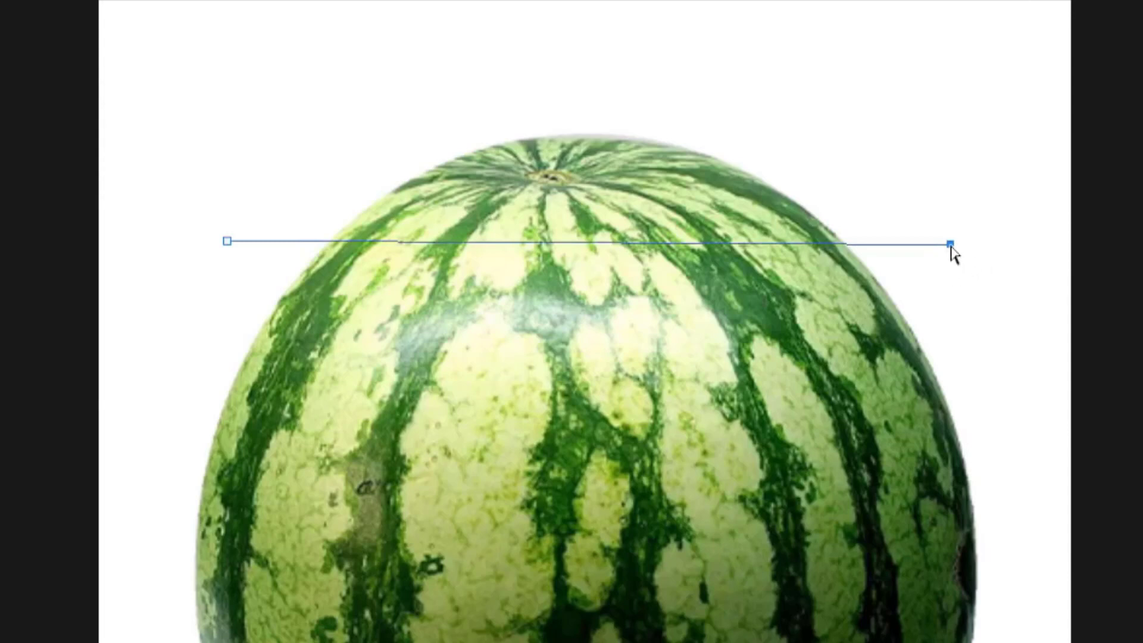
drag(951, 244, 954, 241)
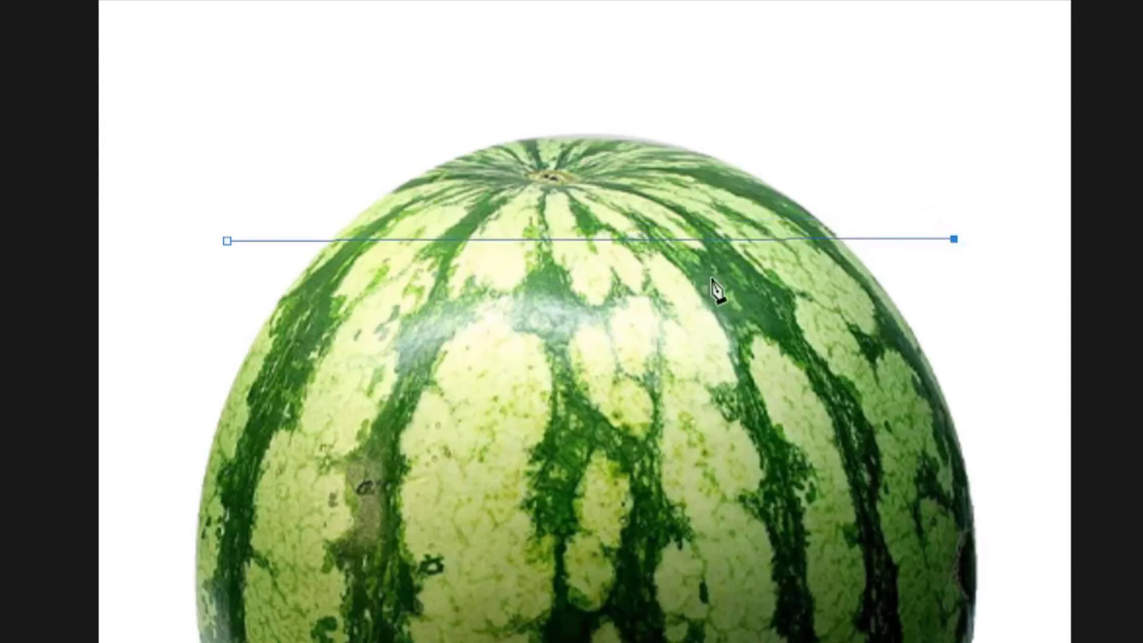
click(597, 239)
drag(597, 240, 599, 296)
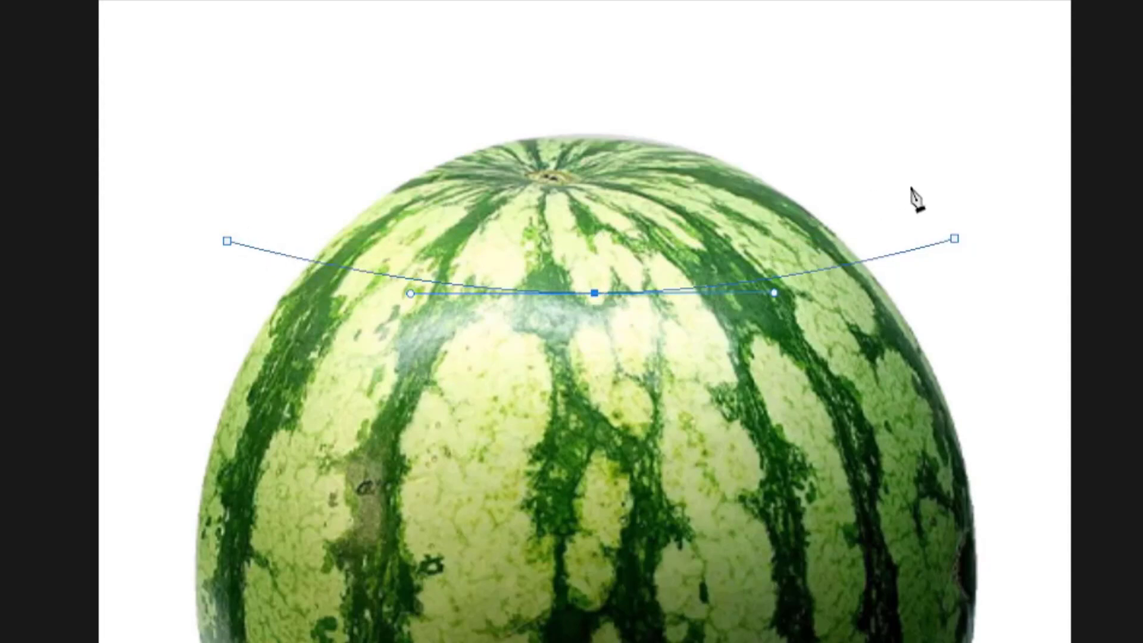
Close the path above the top cap and turn it into a selection on a new layer.
click(915, 69)
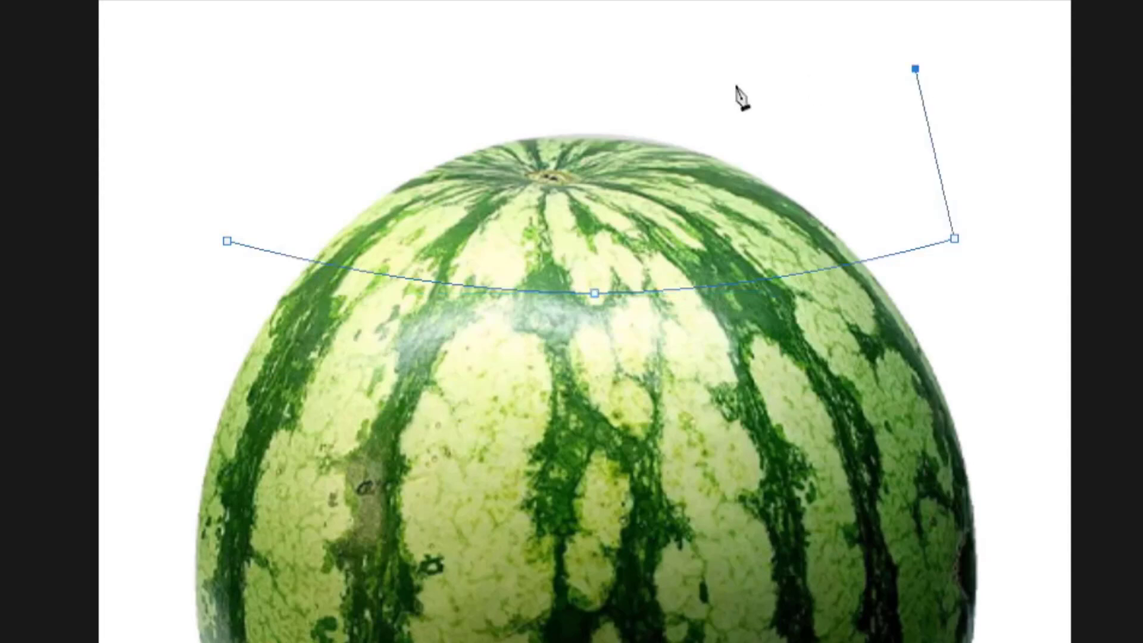
click(244, 68)
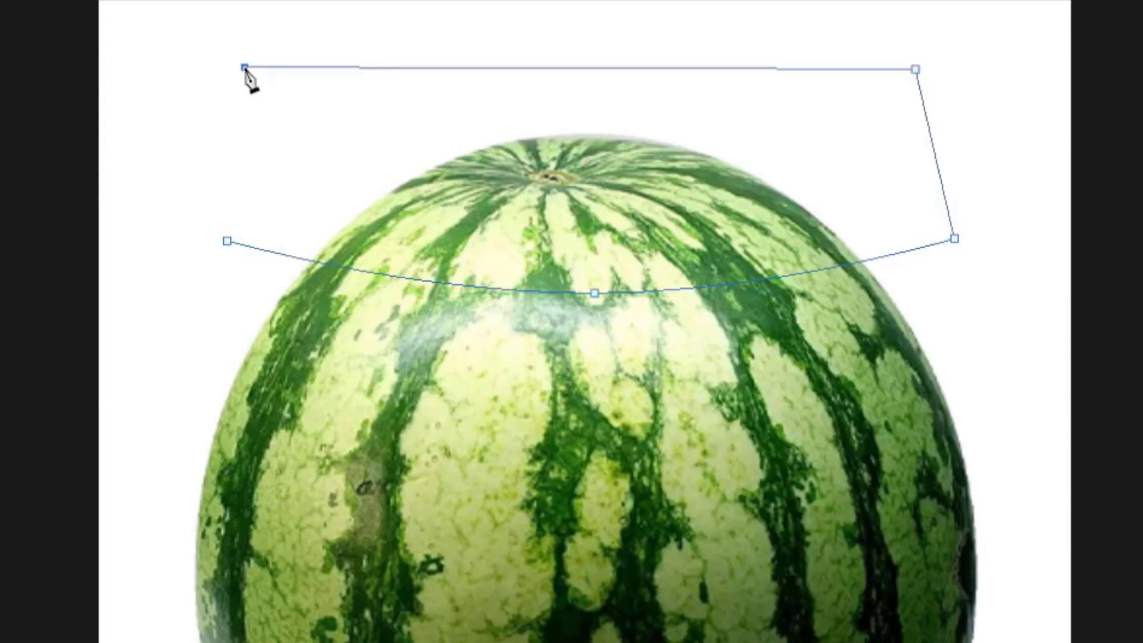
click(227, 240)
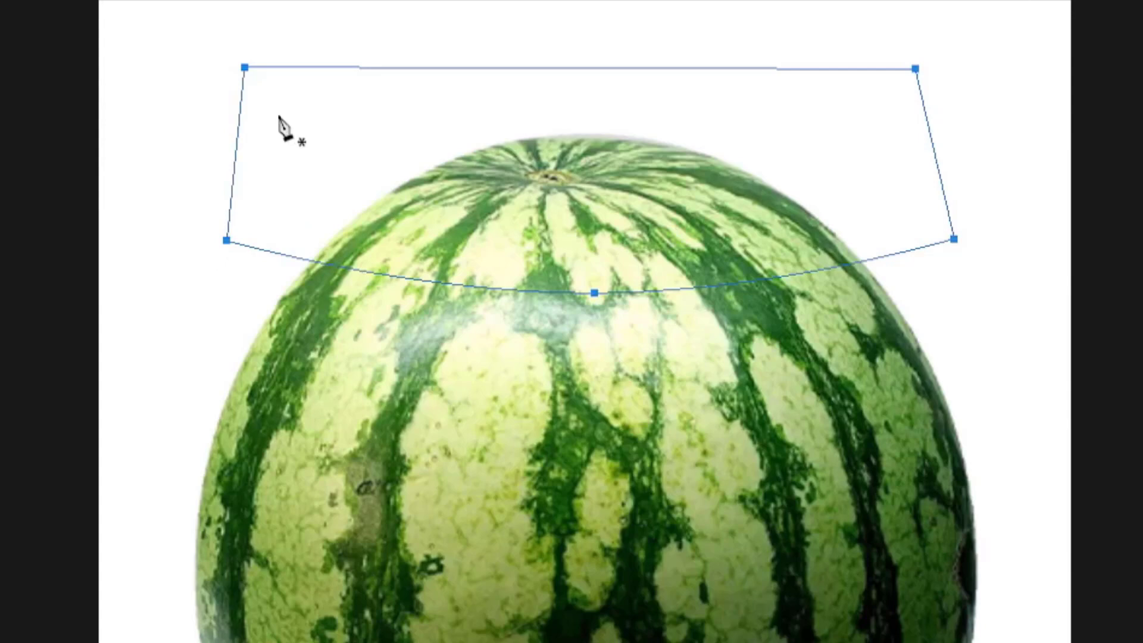
key(a)
key(ctrl+Return)
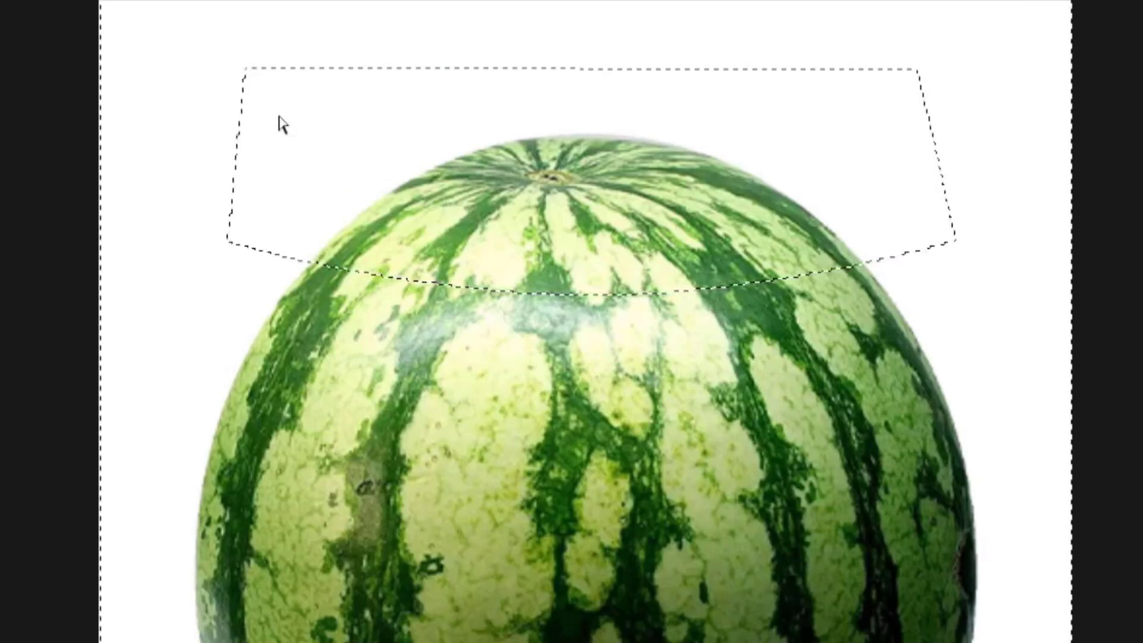
key(ctrl+d)
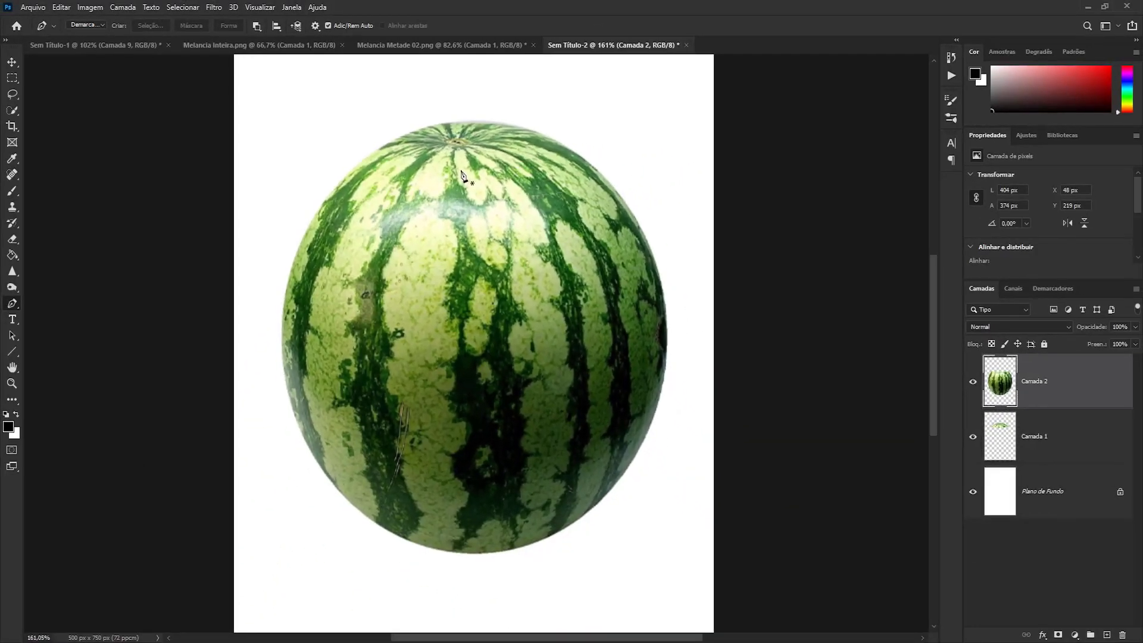
Lift the top cap to open a gap and stack Camada 1 above Camada 2.
key(v)
mouse_move(462, 175)
mouse_down()
mouse_move(465, 153)
mouse_move(453, 149)
mouse_up()
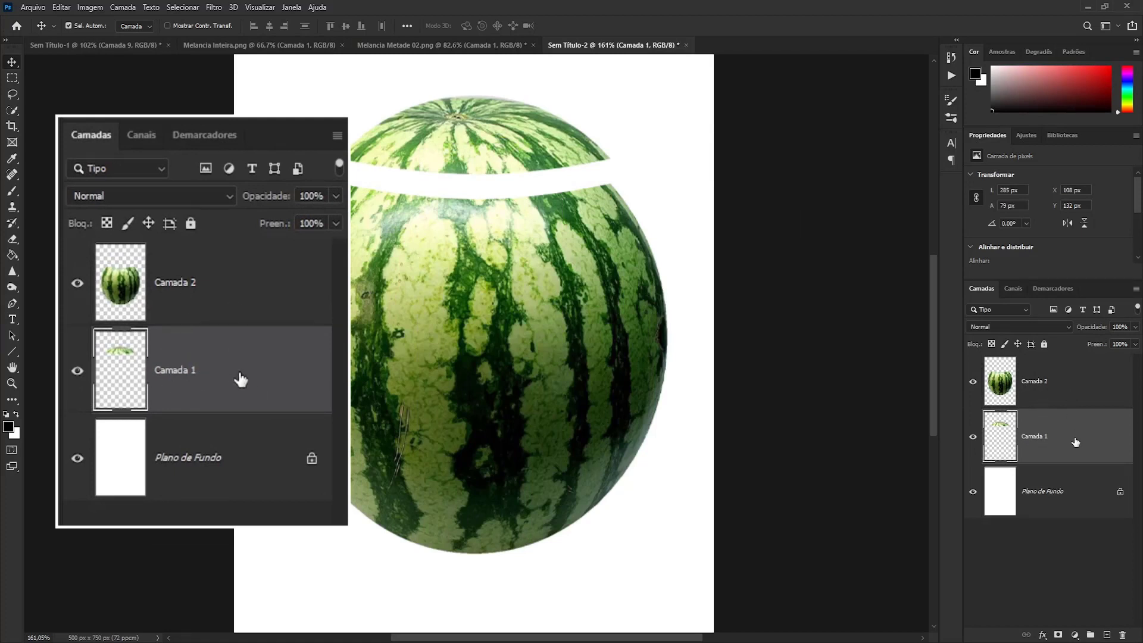
drag(241, 379, 249, 275)
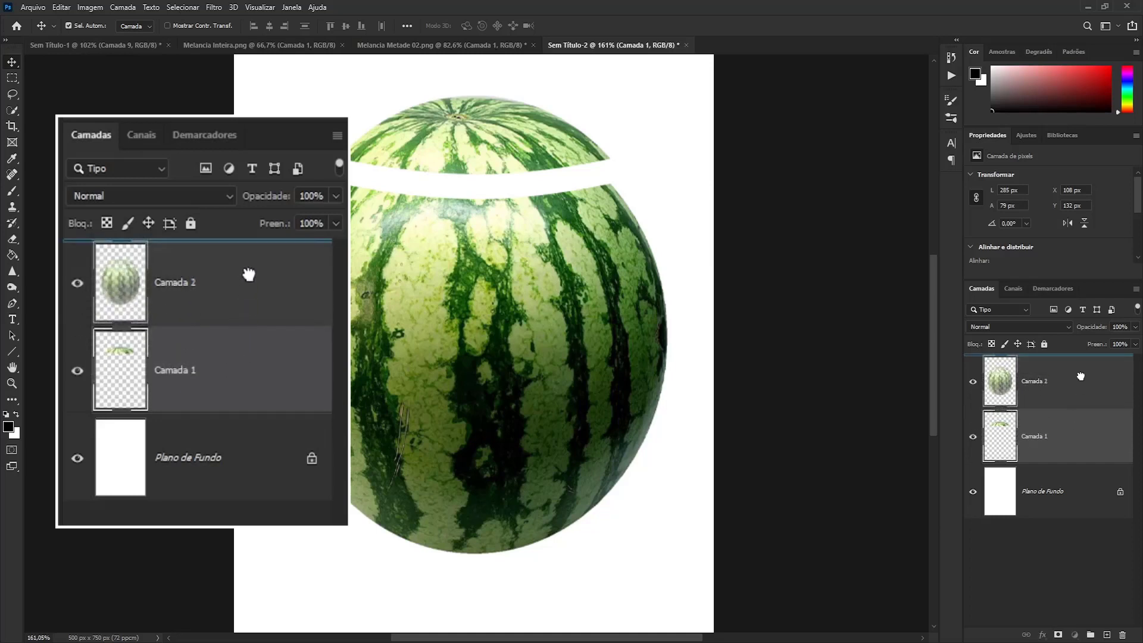
drag(248, 274, 251, 282)
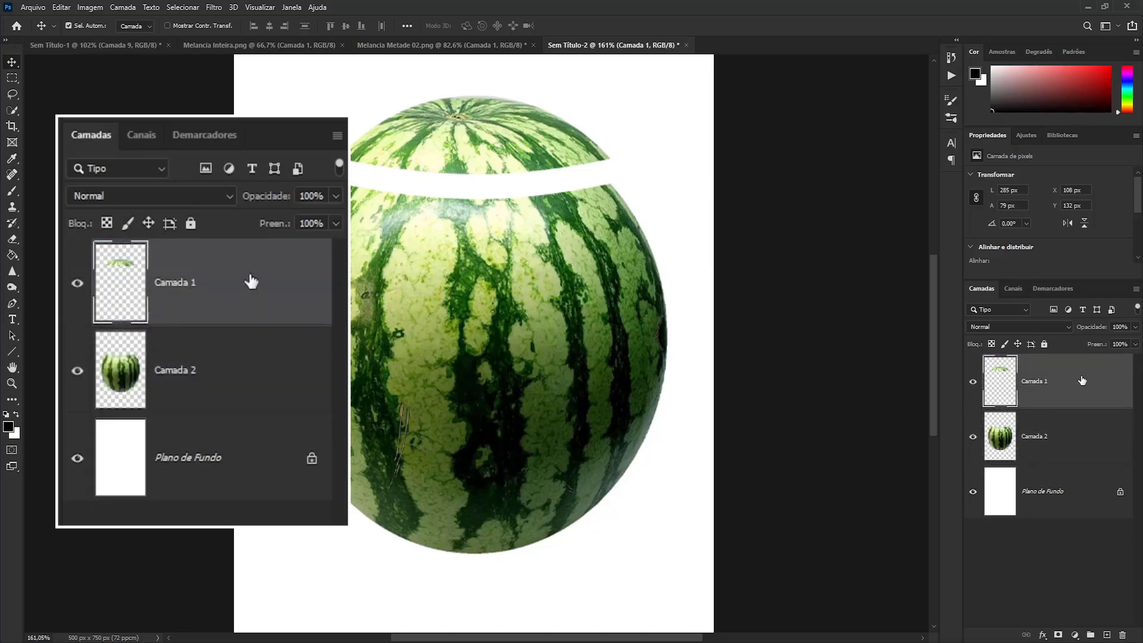
click(1069, 443)
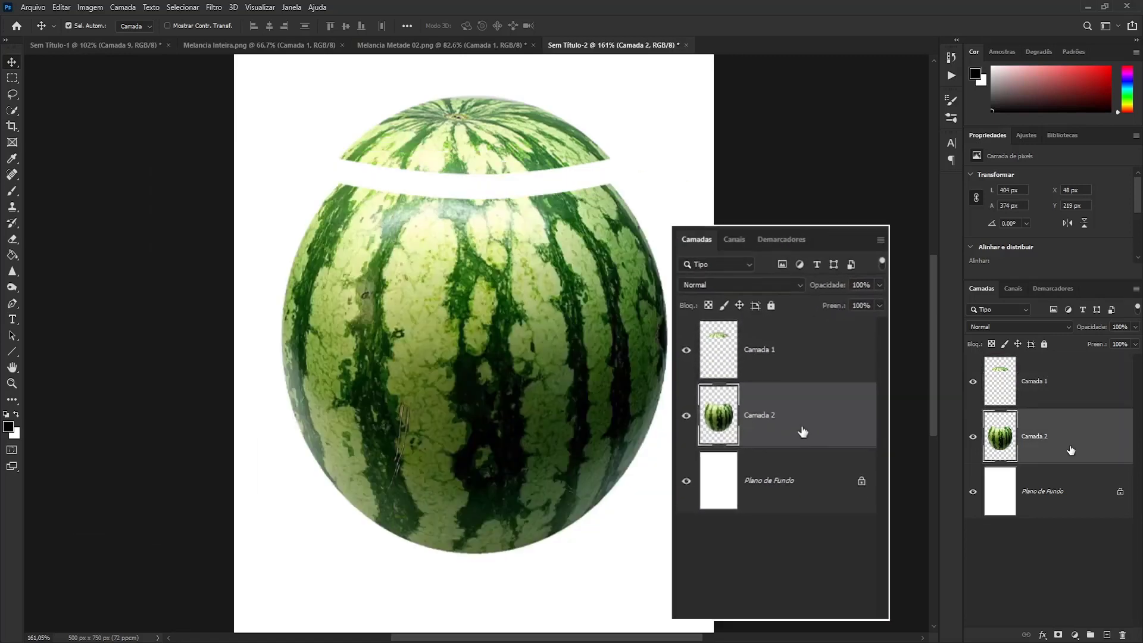
click(972, 437)
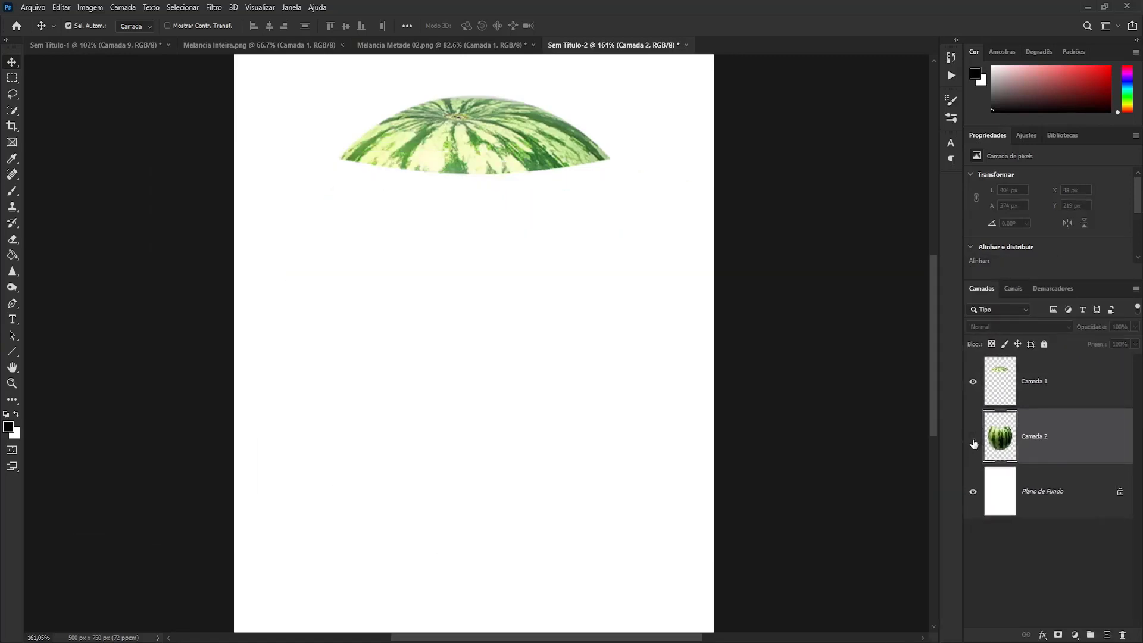
click(973, 440)
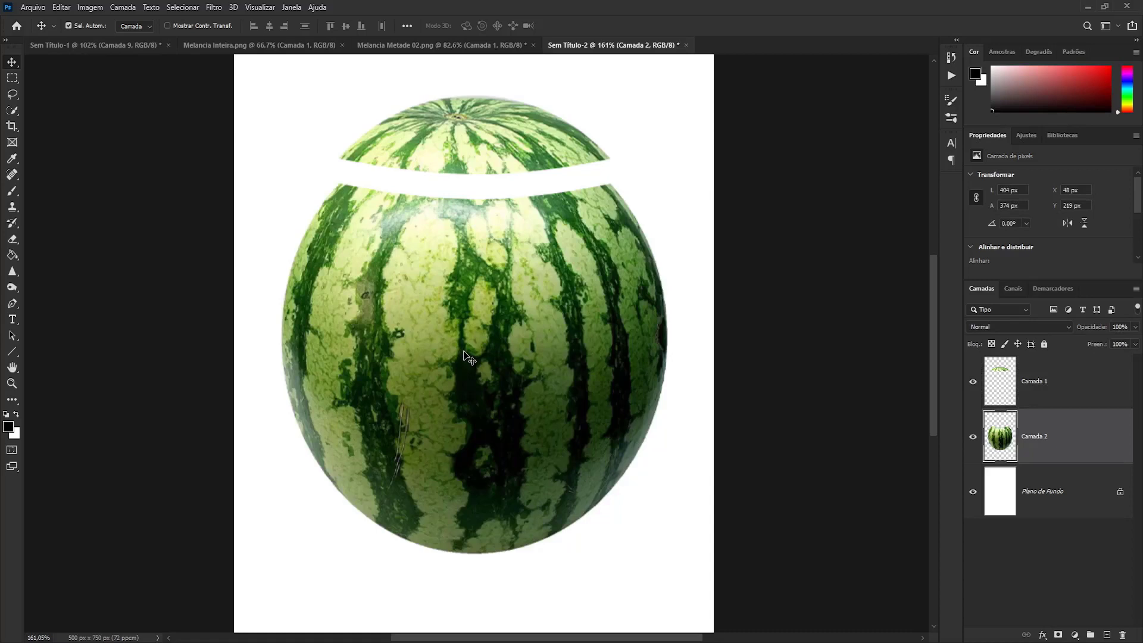
Cut the upper band along a curved pen path onto a new layer and nudge it up.
key(p)
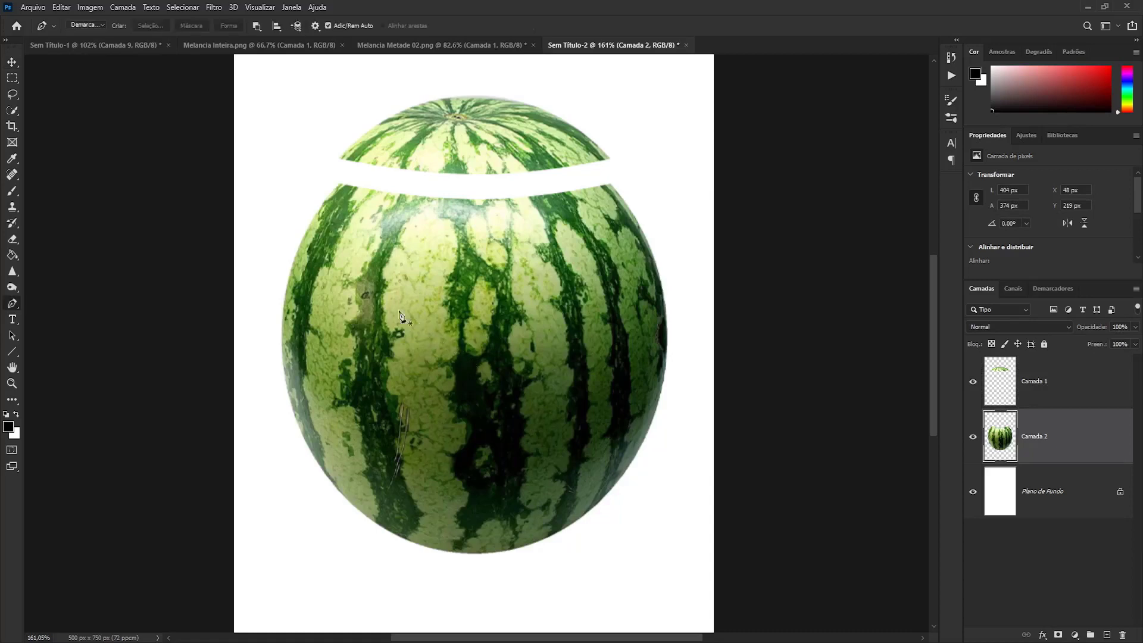
click(294, 178)
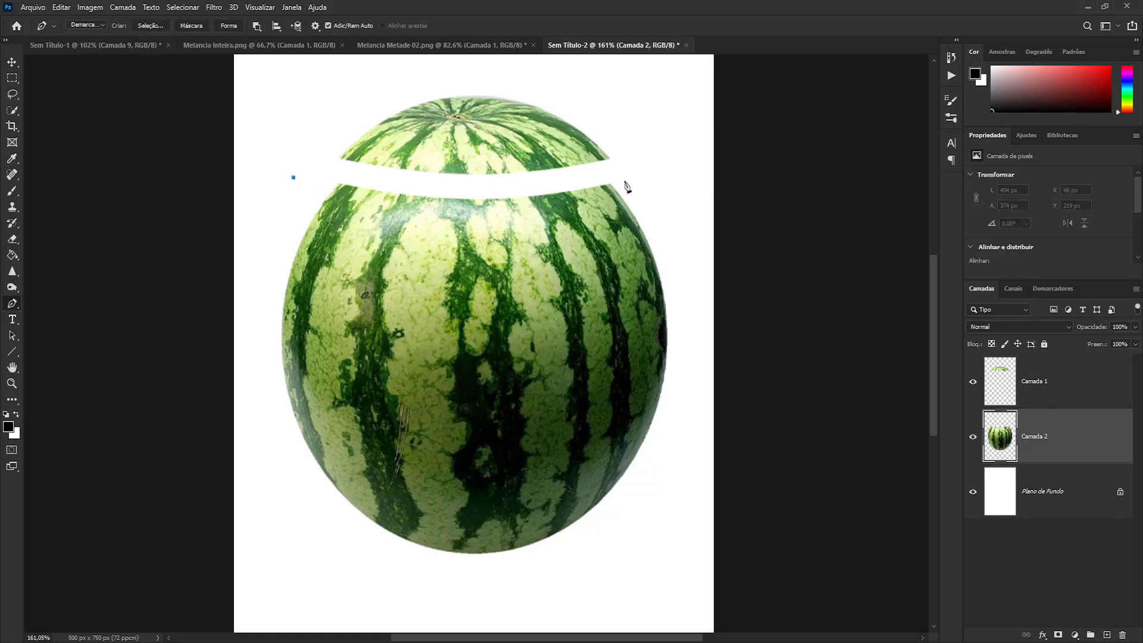
click(689, 177)
click(481, 177)
drag(482, 177, 481, 188)
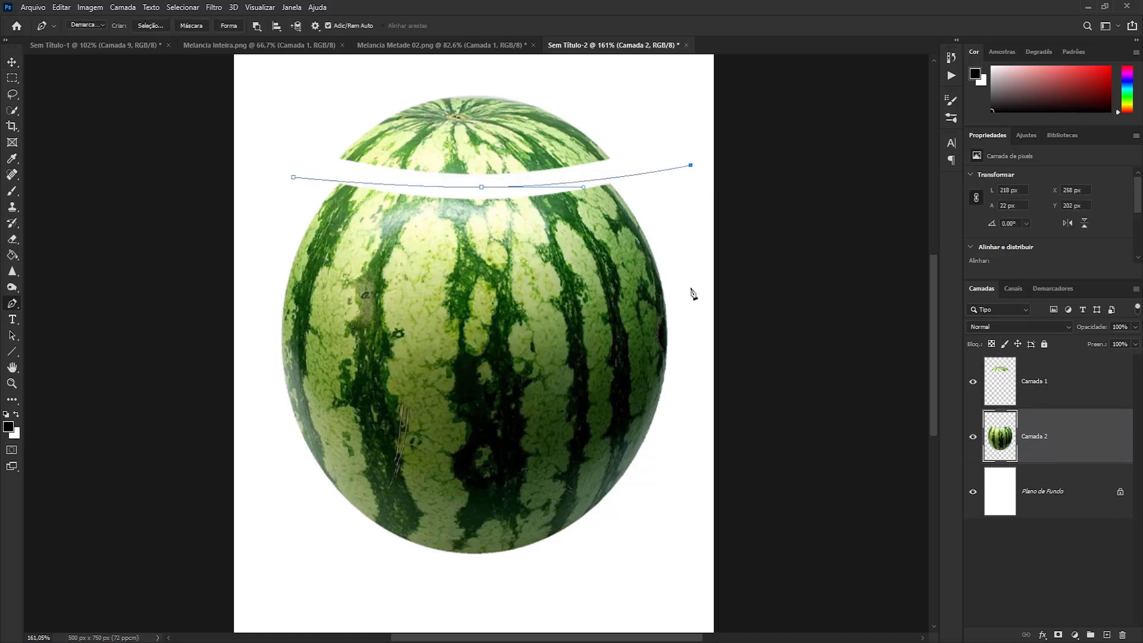
click(692, 295)
click(266, 292)
click(293, 177)
key(ctrl+Return)
key(ctrl+shift+j)
key(v)
key(shift+Up)
key(shift+Up)
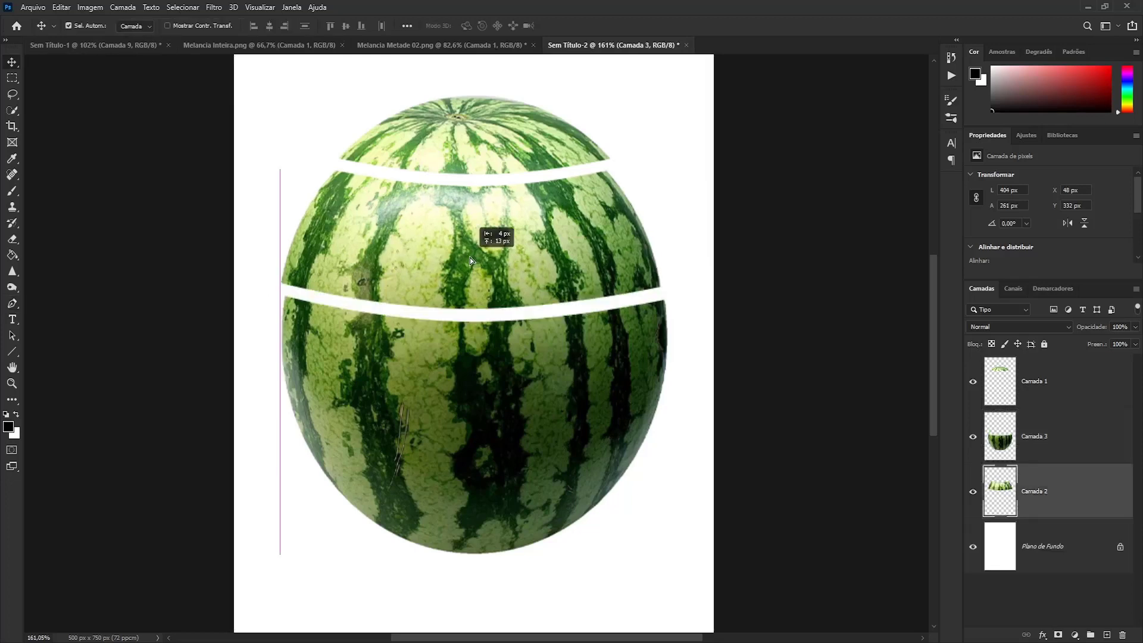
Cut the bottom band along a curved path onto its own layer and move it down.
key(p)
click(272, 436)
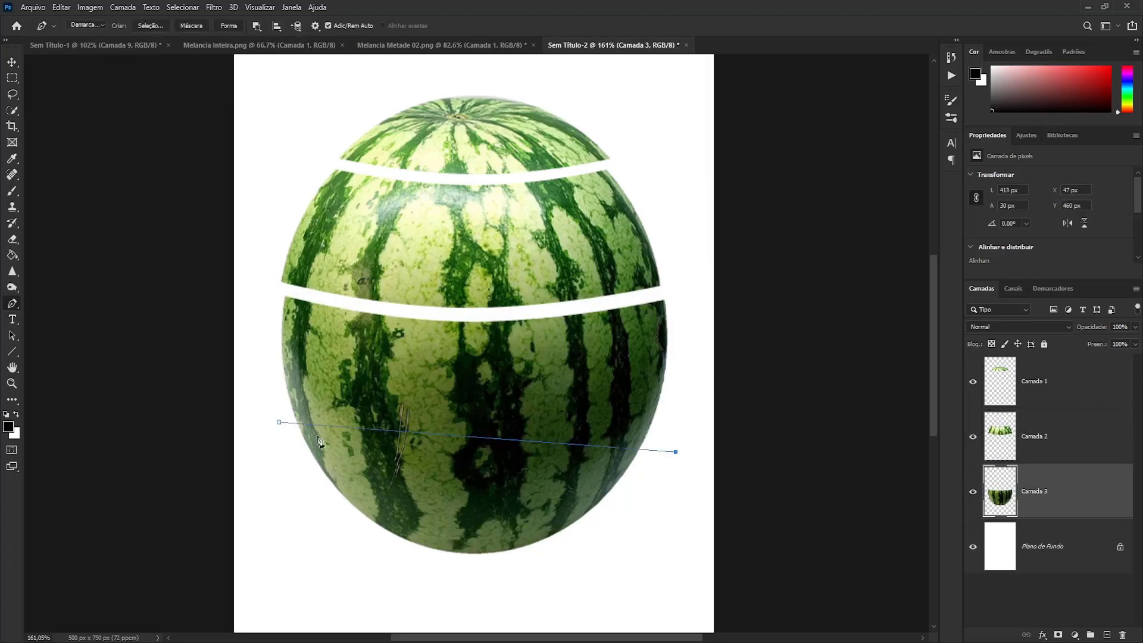
click(676, 446)
drag(470, 440, 471, 464)
click(652, 572)
click(281, 559)
click(271, 437)
key(ctrl+Return)
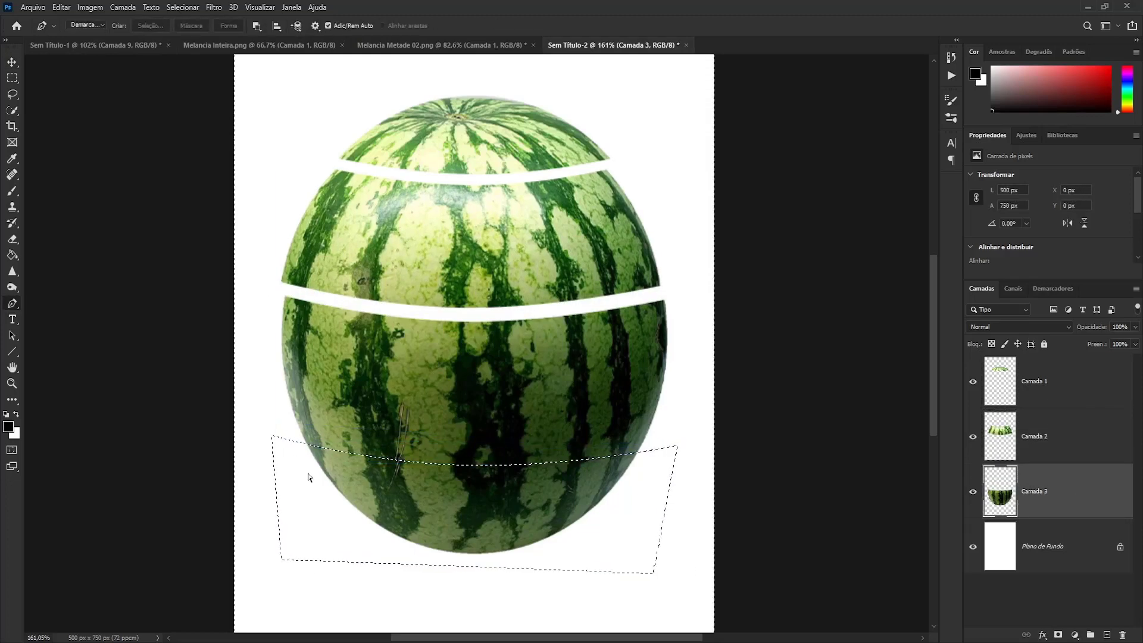
key(ctrl+shift+j)
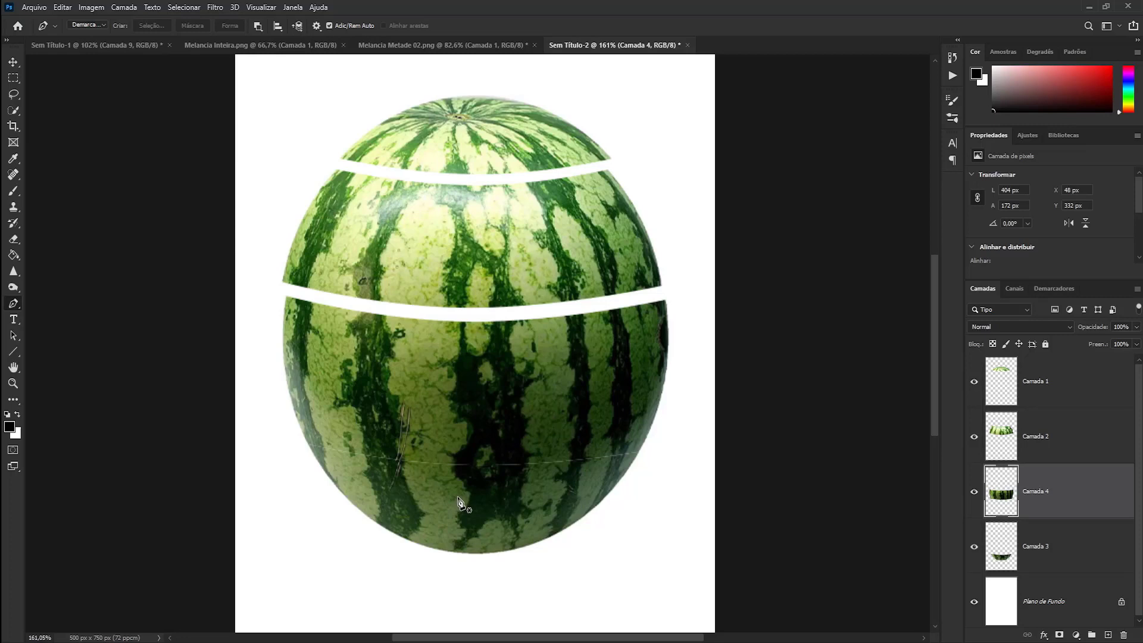
key(v)
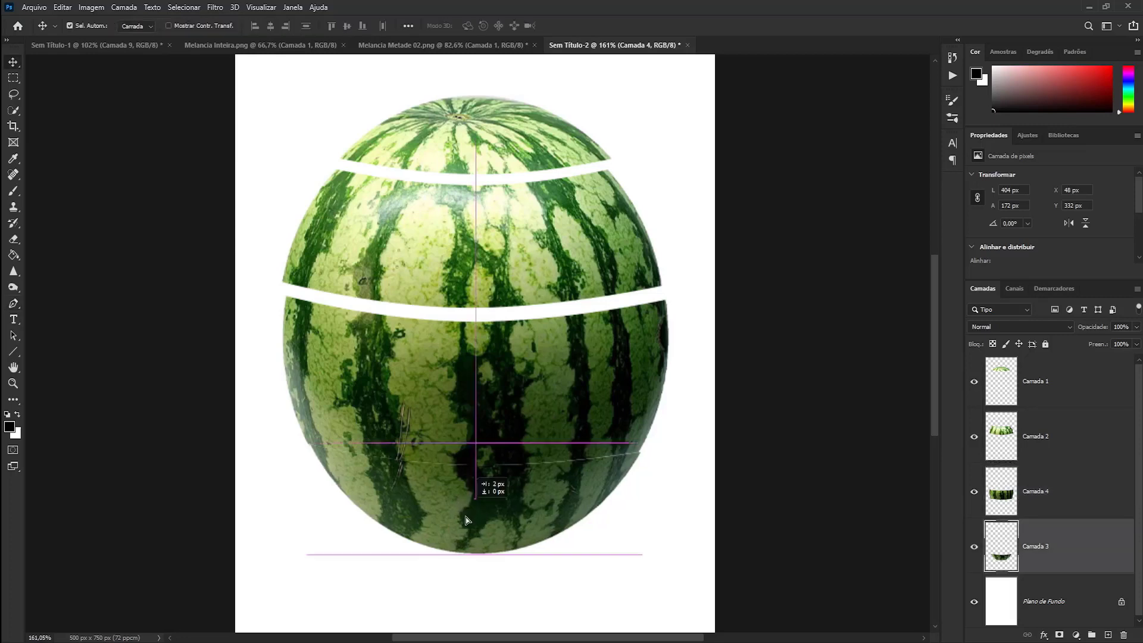
drag(466, 508, 472, 535)
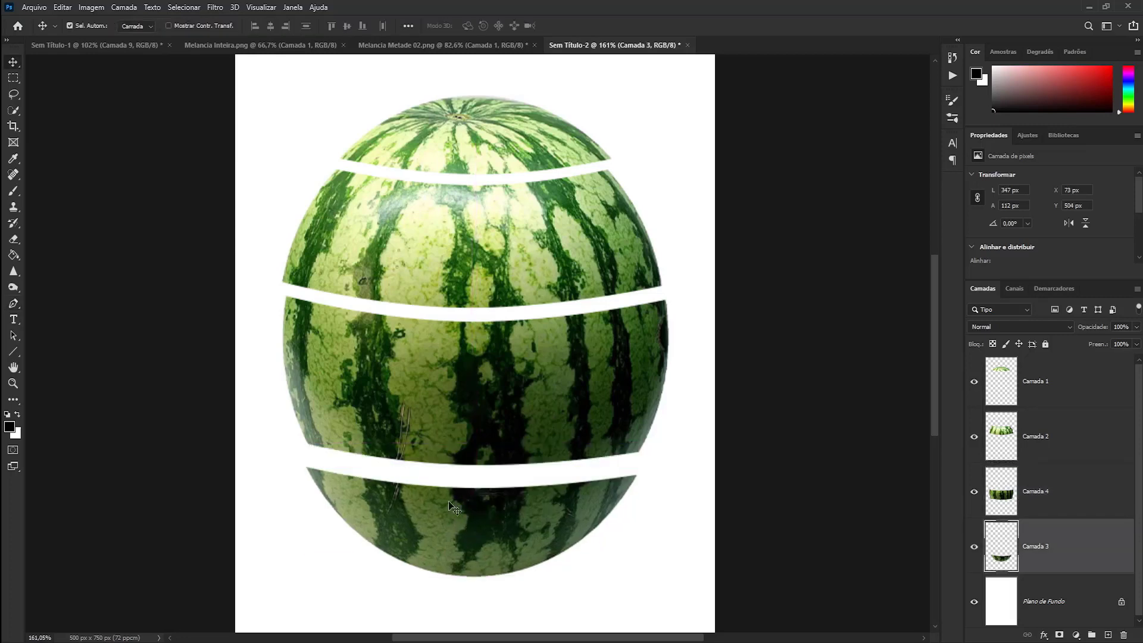
click(1085, 395)
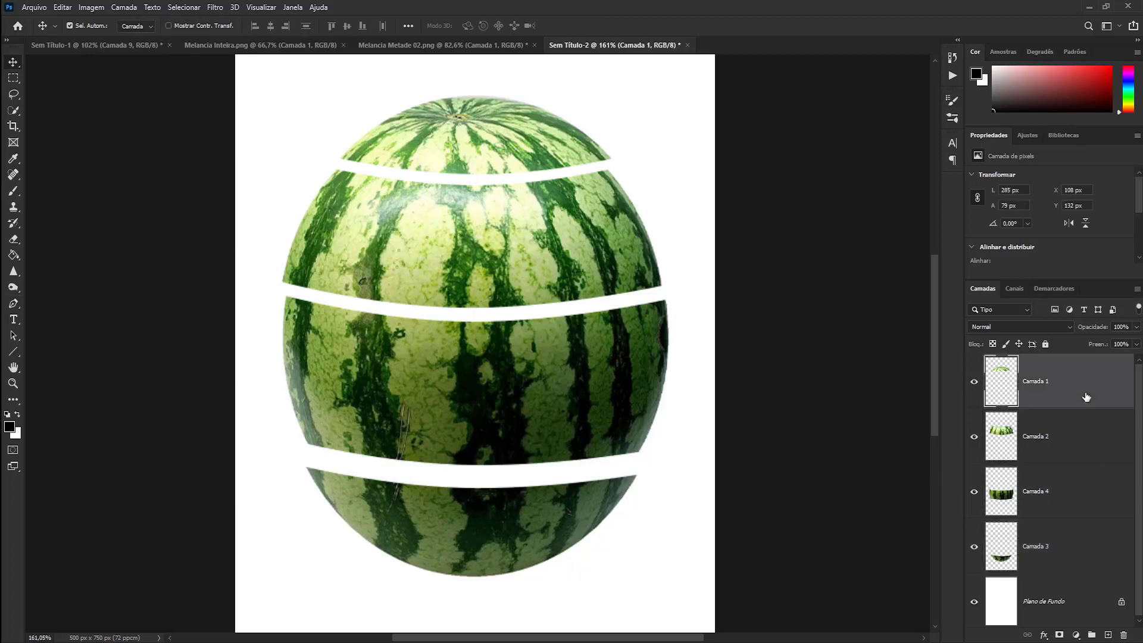
click(1078, 441)
click(1079, 497)
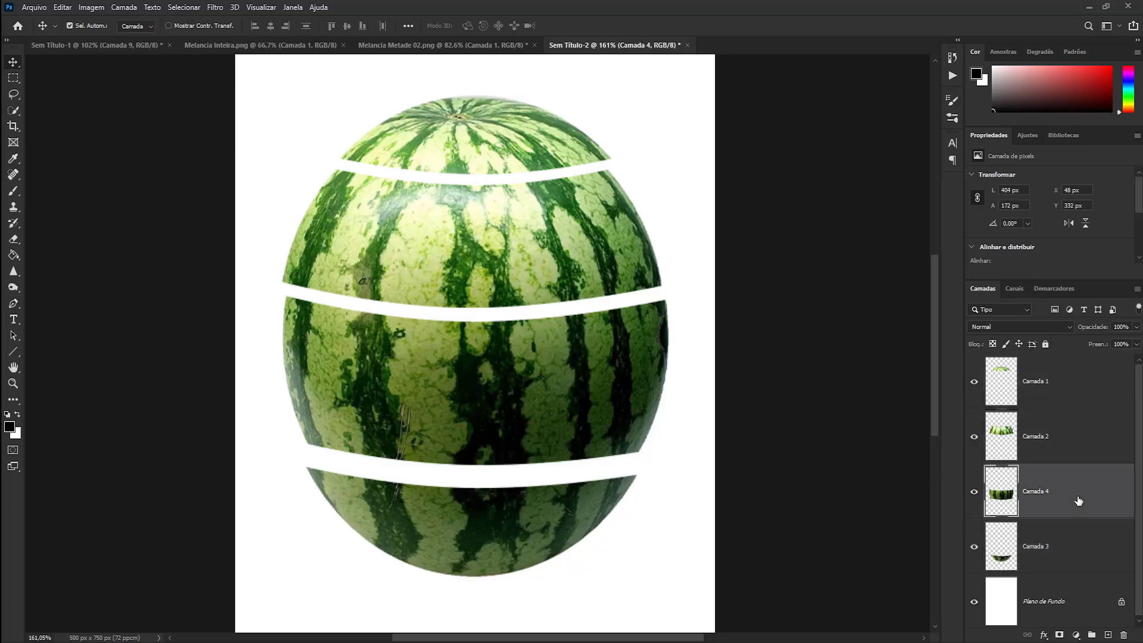
click(1075, 555)
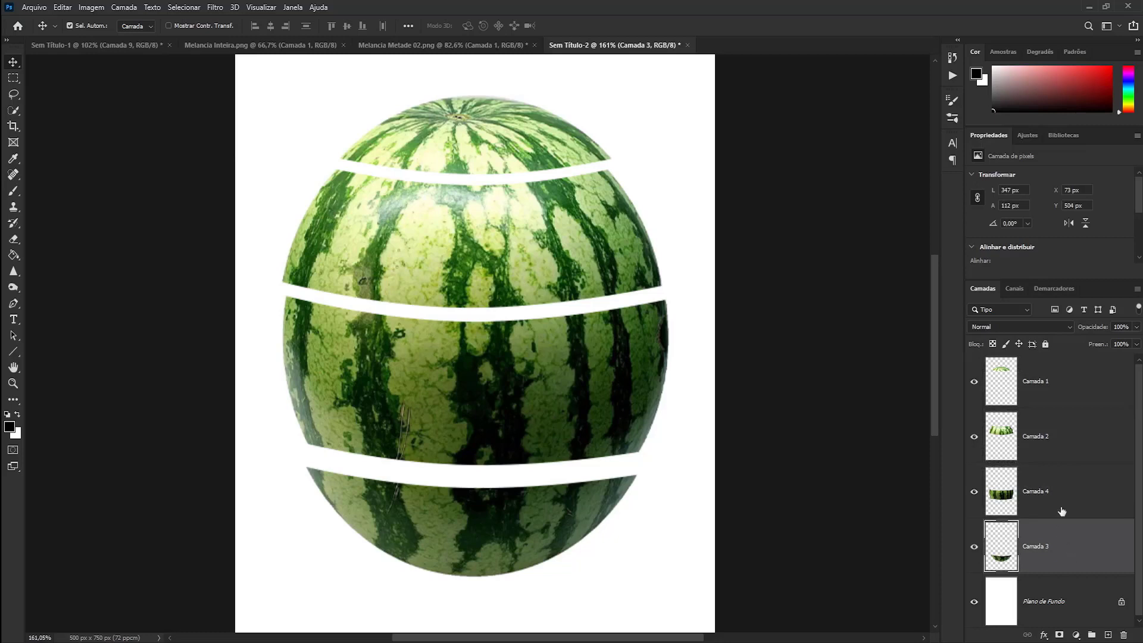
click(1071, 395)
click(974, 382)
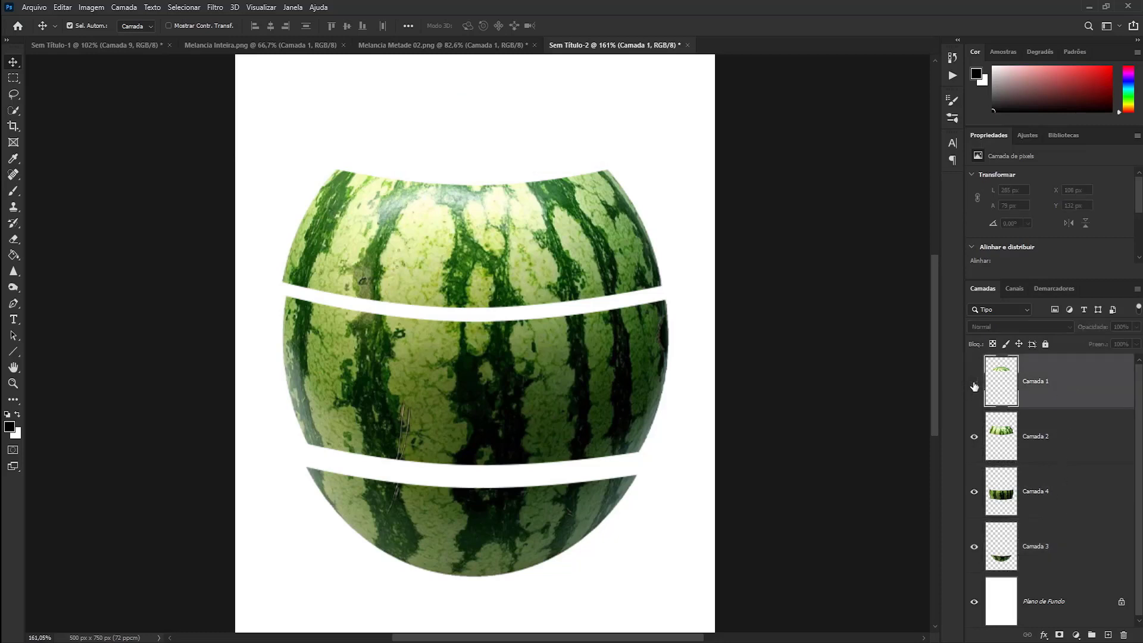
click(975, 442)
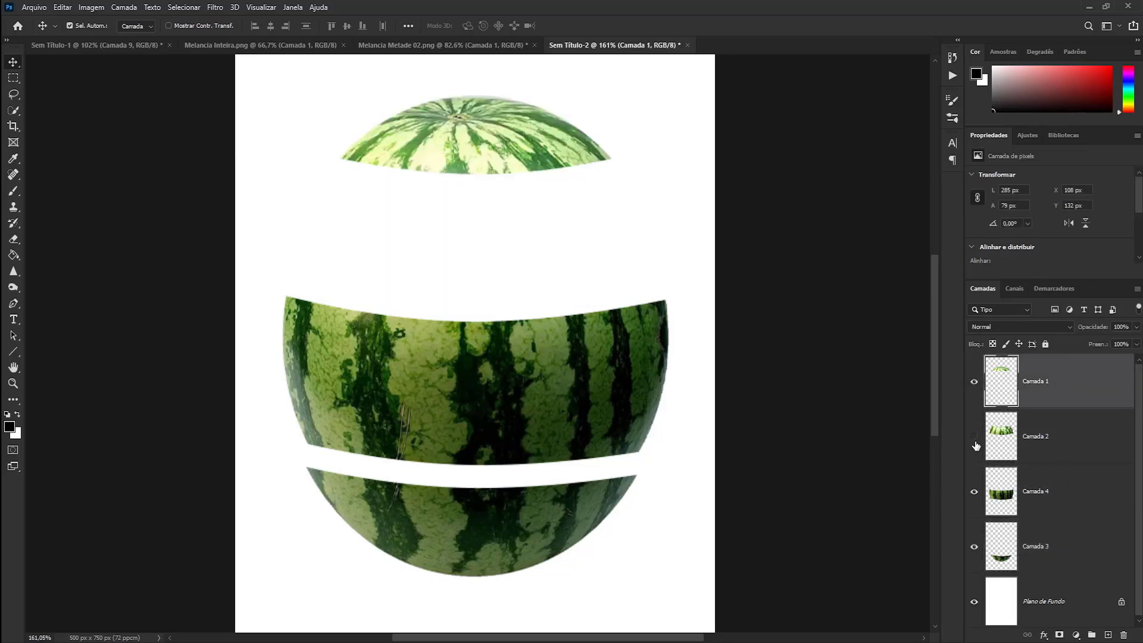
click(973, 493)
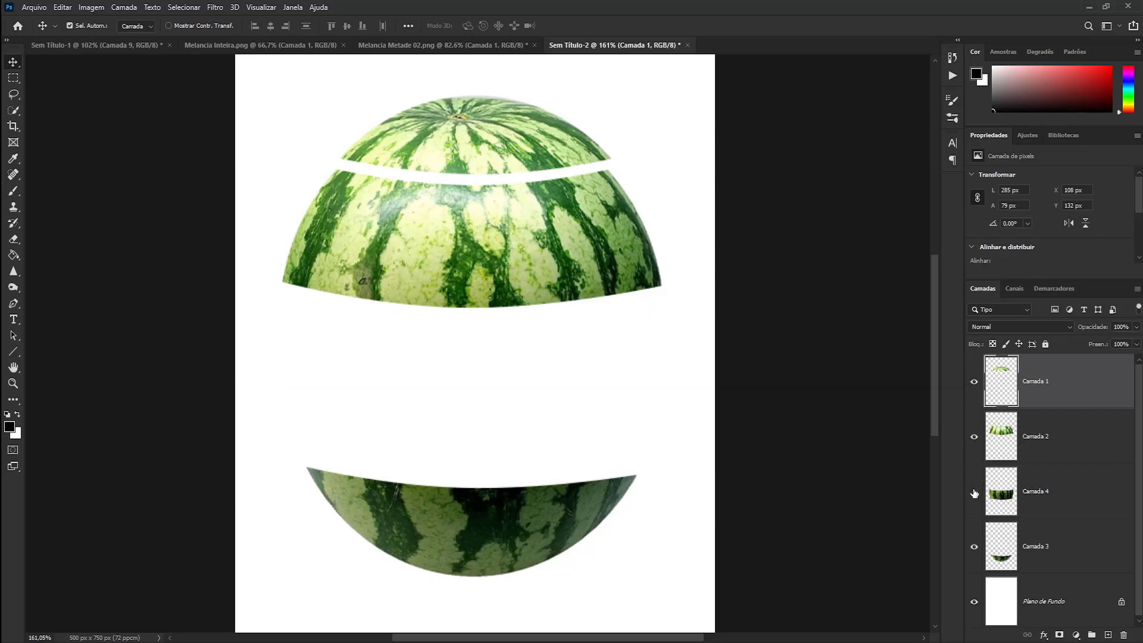
click(974, 547)
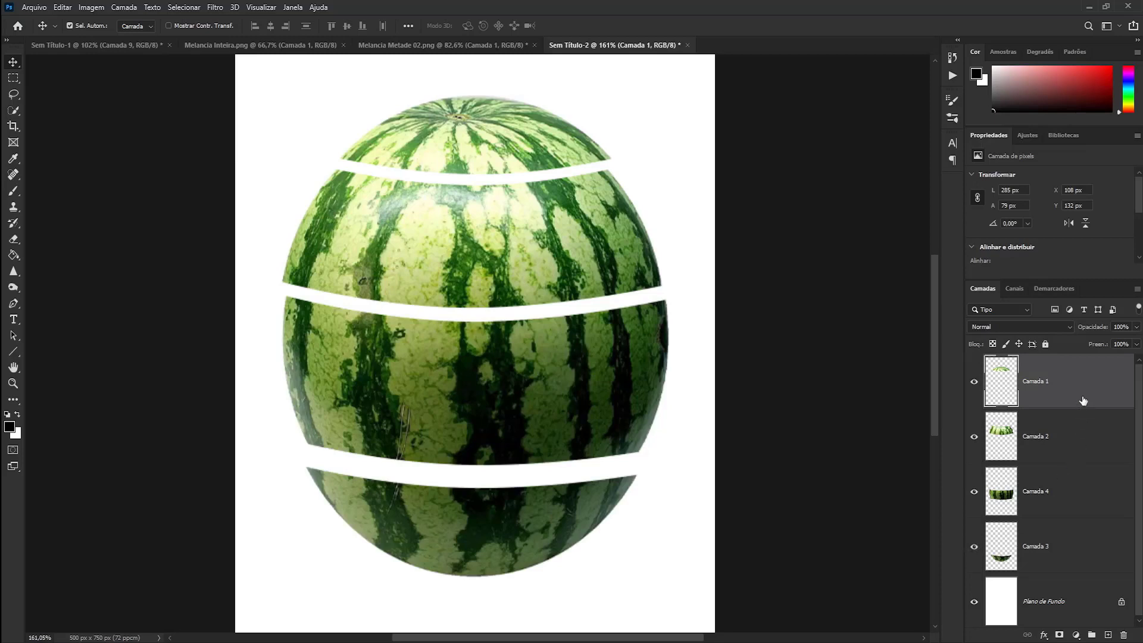
click(1081, 446)
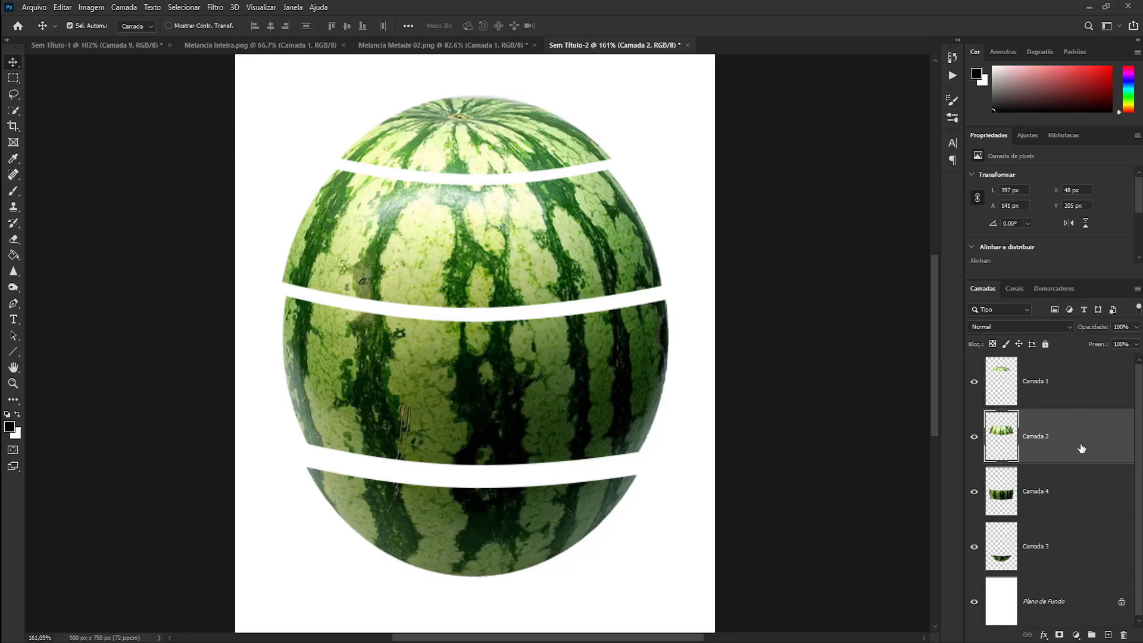
shift+click(1079, 562)
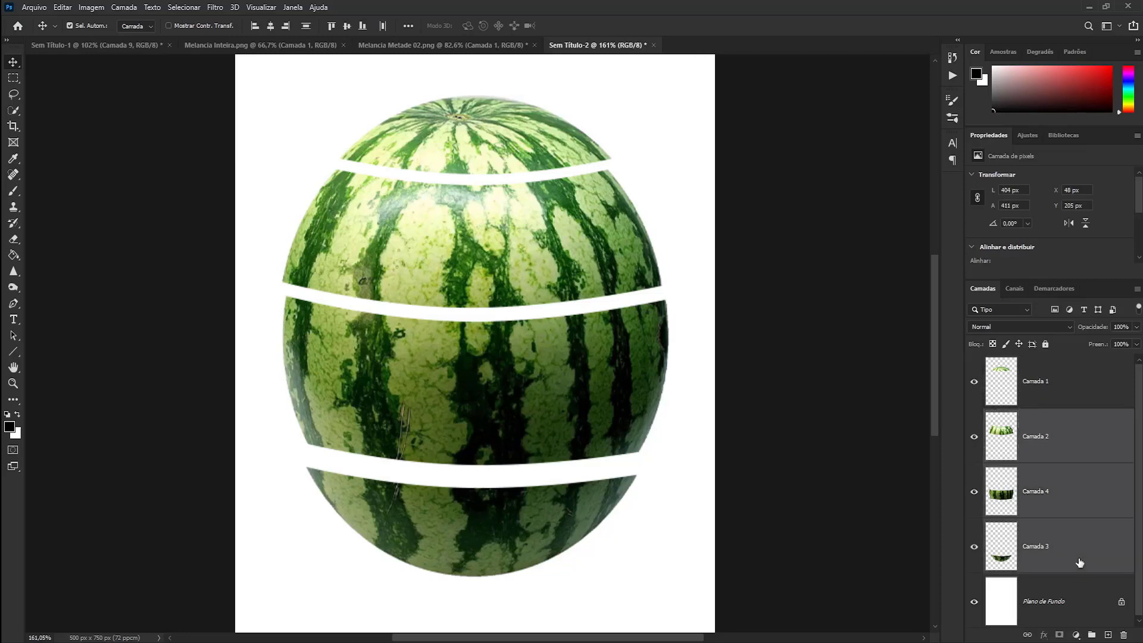
Move the three lower slices down about 65 px, then switch to Melancia Metade 02.png.
scroll(538, 405, down, 2)
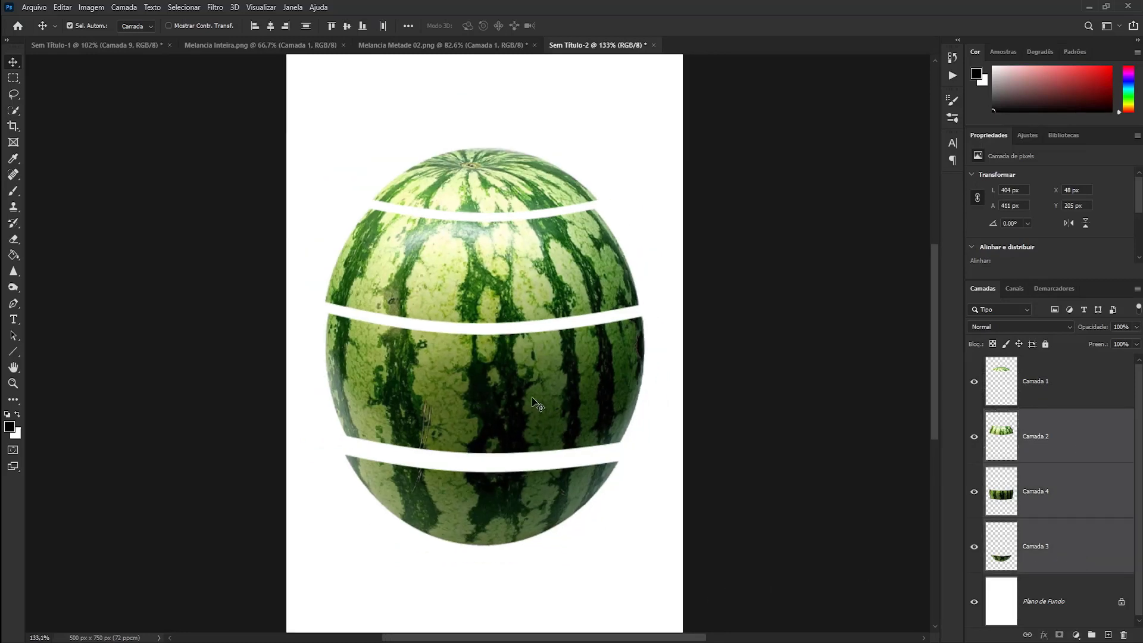
drag(504, 280, 509, 330)
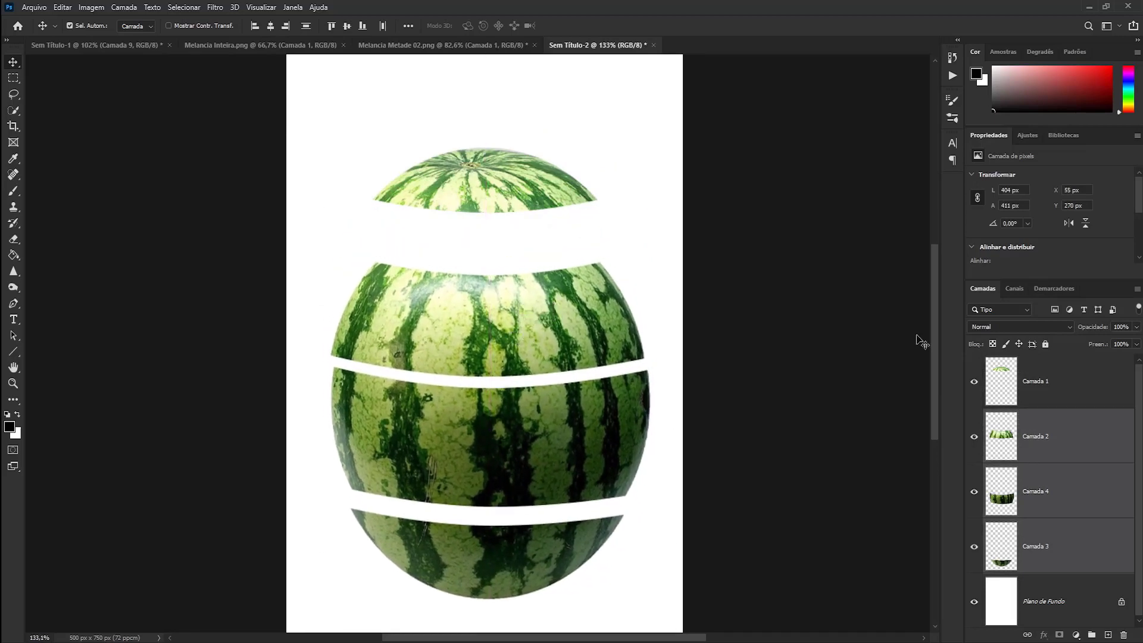
click(1084, 447)
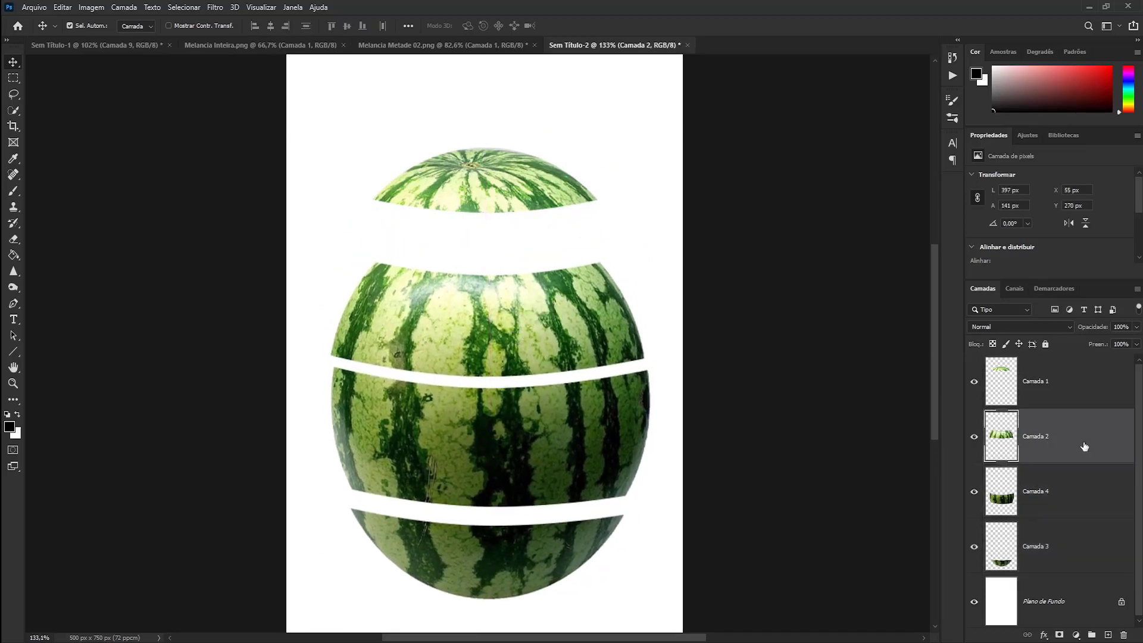
click(974, 437)
click(398, 45)
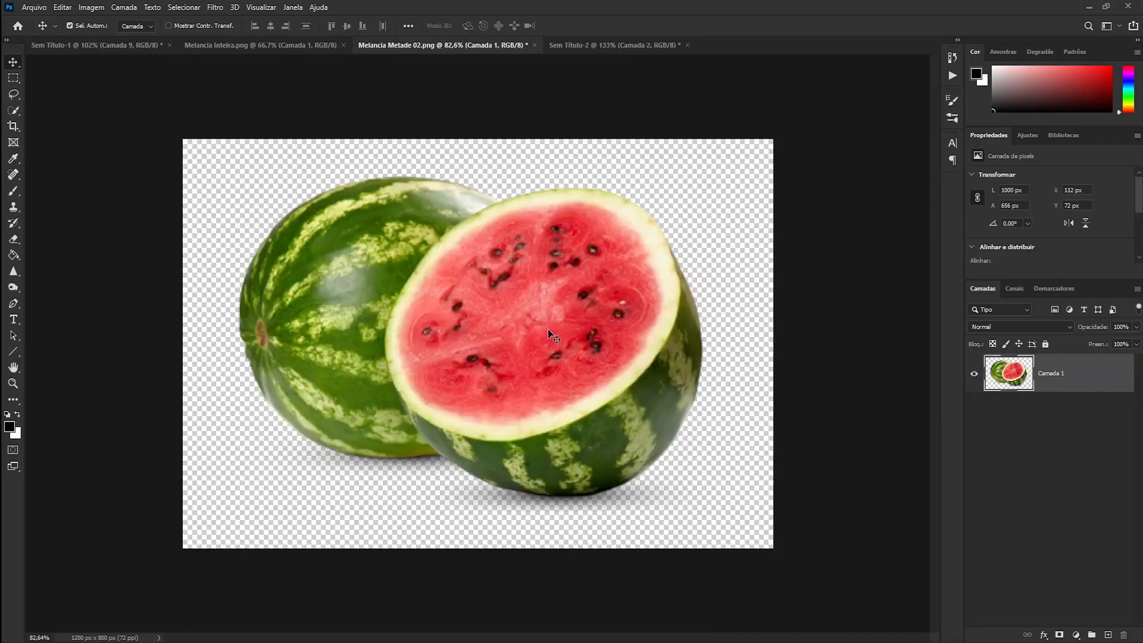
Quick-select the half melon's red cut face, copy it to Camada 2, and hide Camada 1.
click(16, 112)
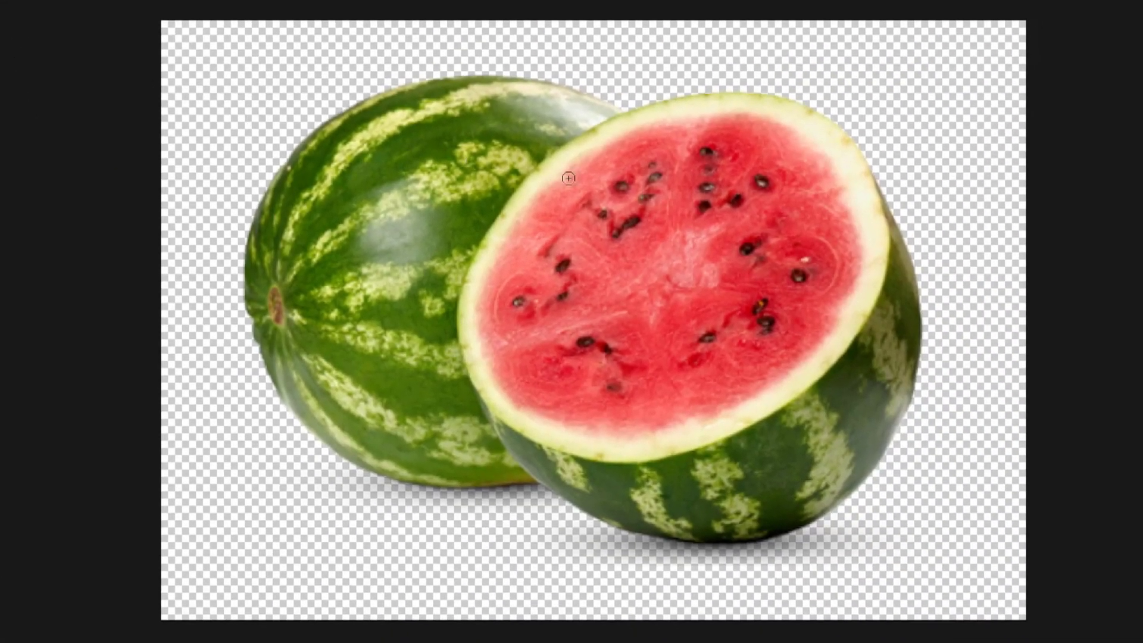
mouse_move(609, 123)
mouse_down()
mouse_move(686, 305)
mouse_move(894, 215)
mouse_up()
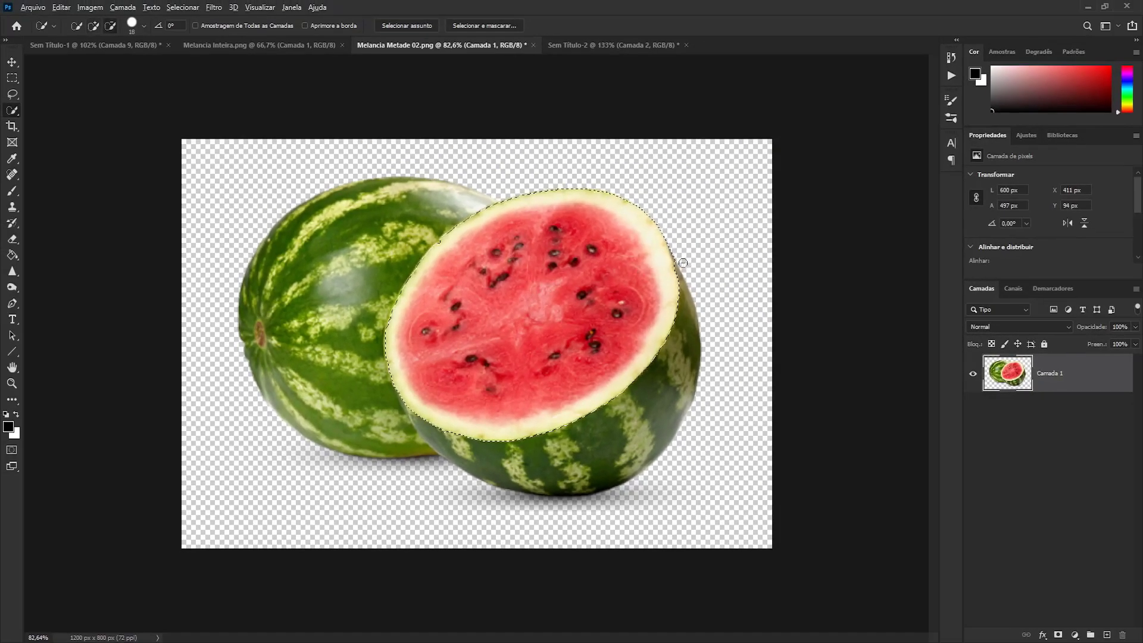
key(alt)
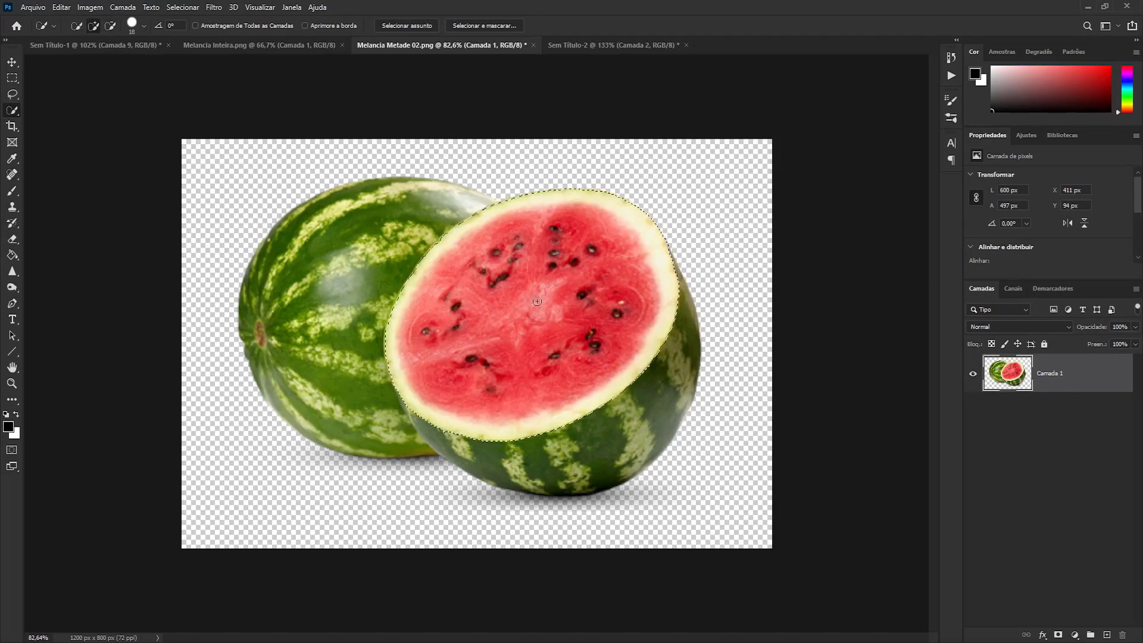
key(ctrl+j)
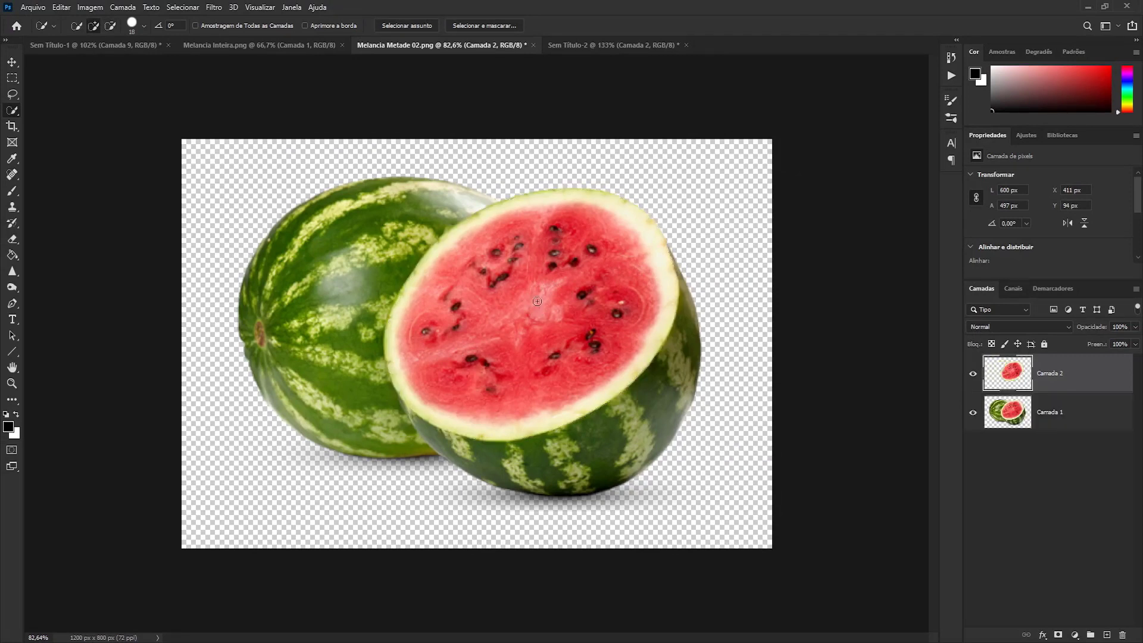
click(974, 412)
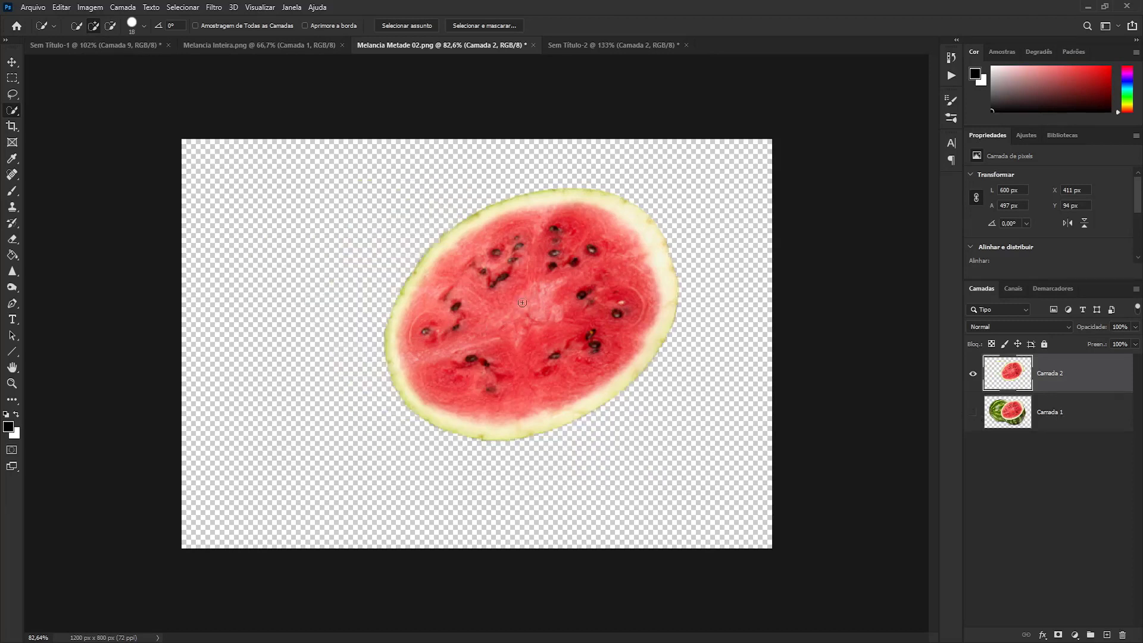
Load Camada 2's cut-face outline as a selection and contract it by 4 px.
key(v)
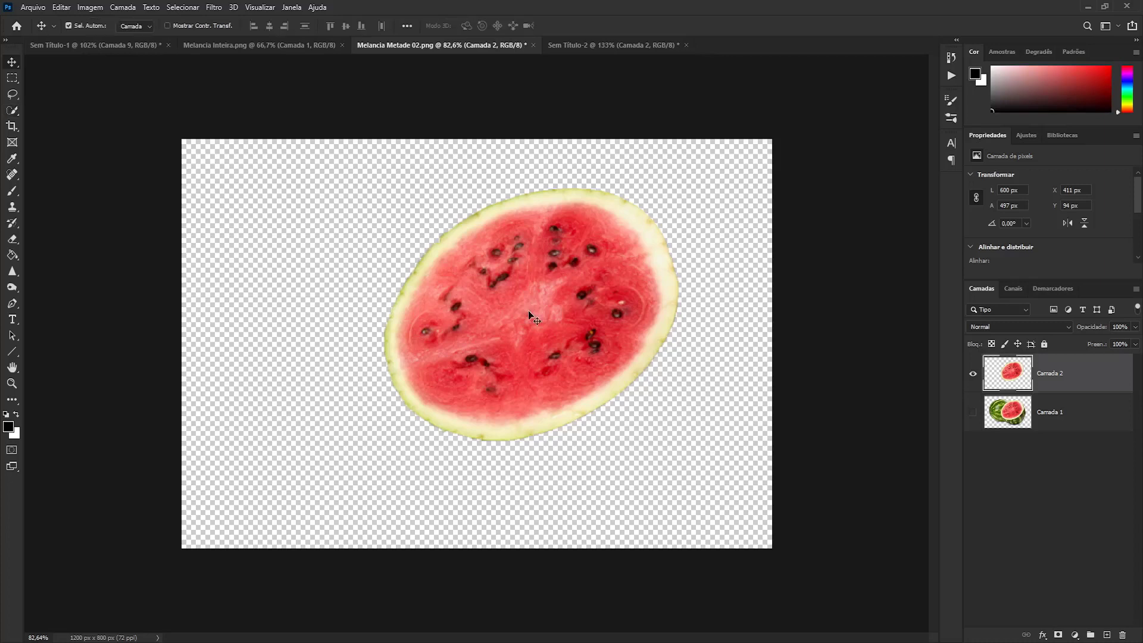
scroll(524, 319, up, 5)
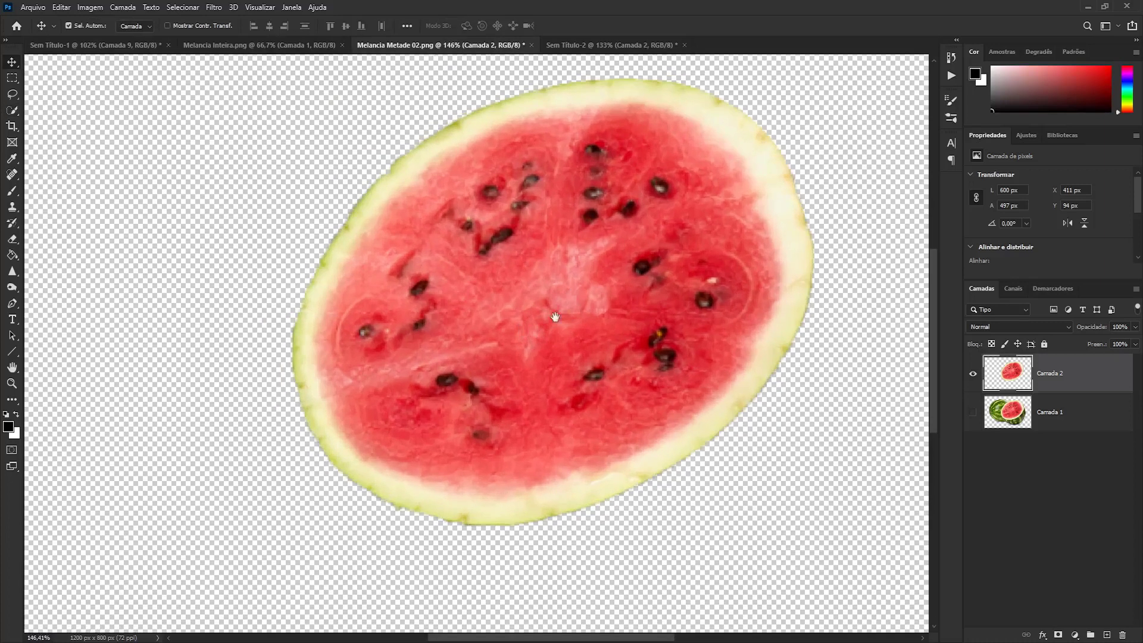
drag(555, 316, 524, 364)
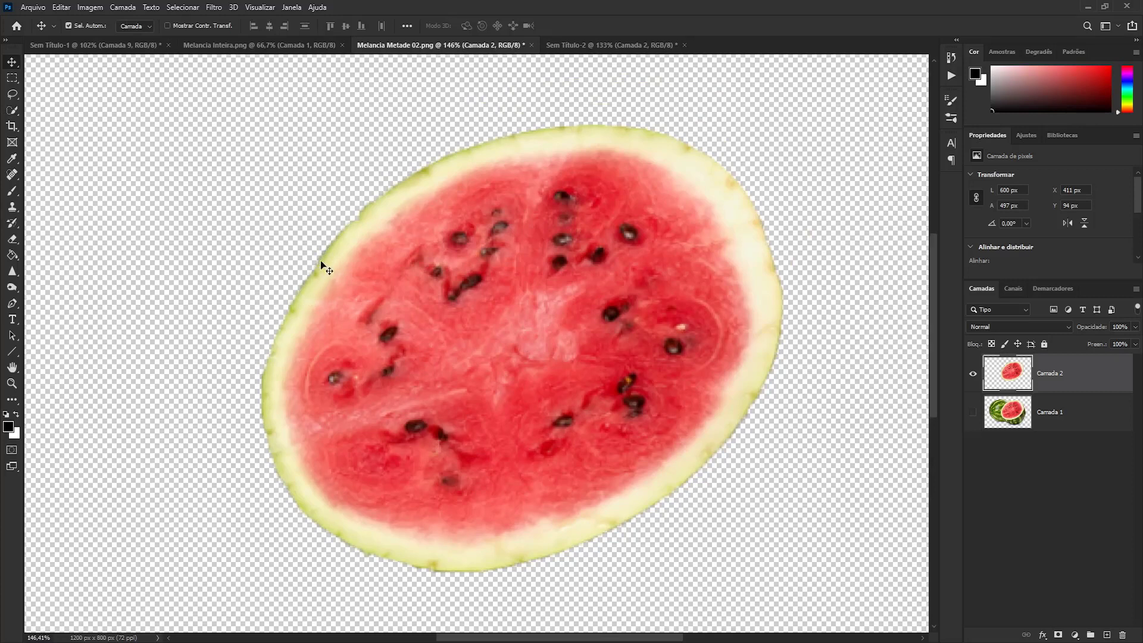
ctrl+click(1015, 378)
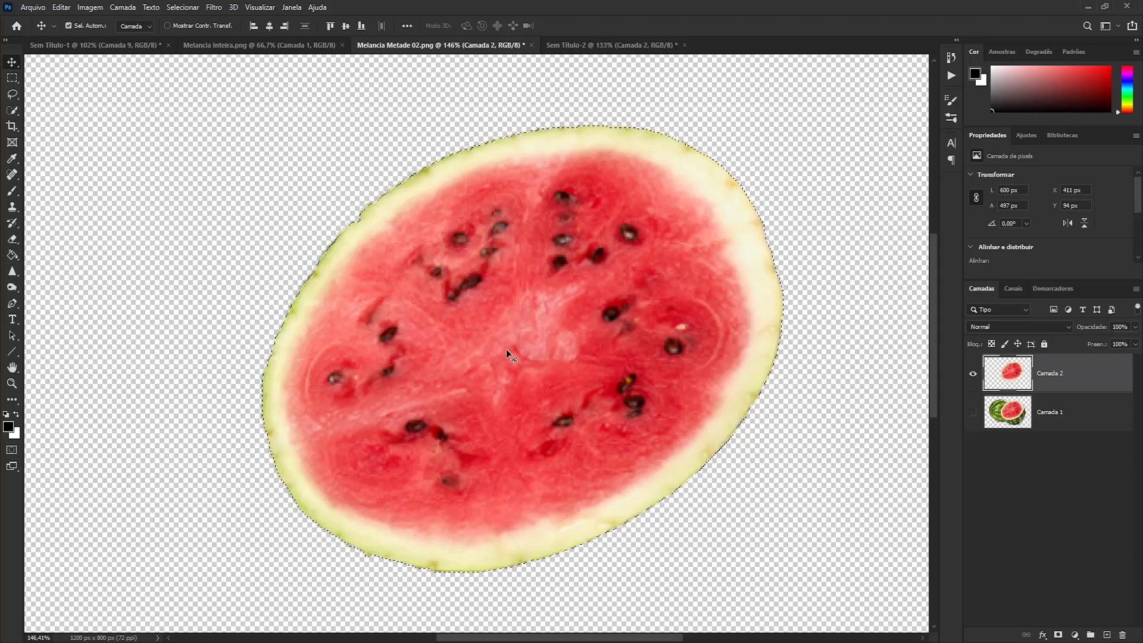
click(184, 7)
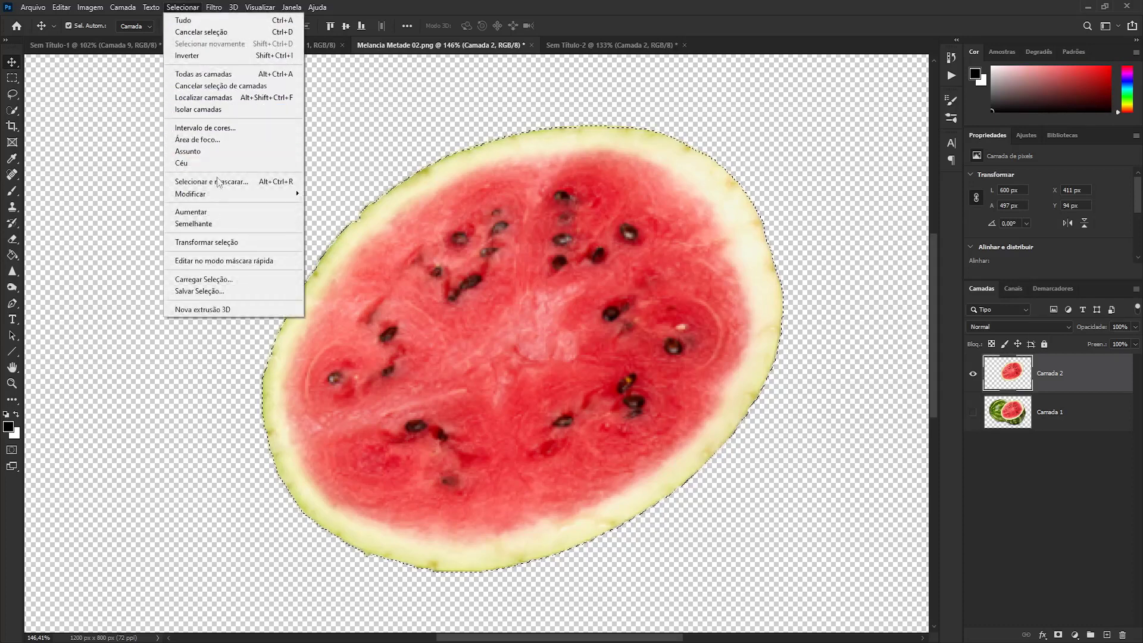
mouse_move(188, 379)
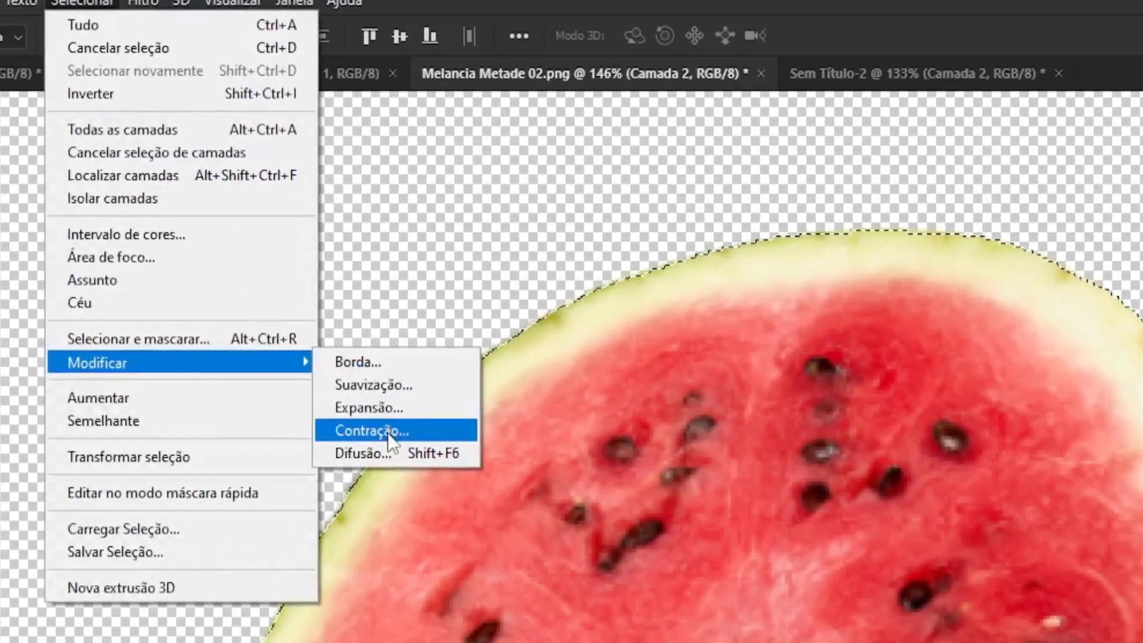
click(393, 448)
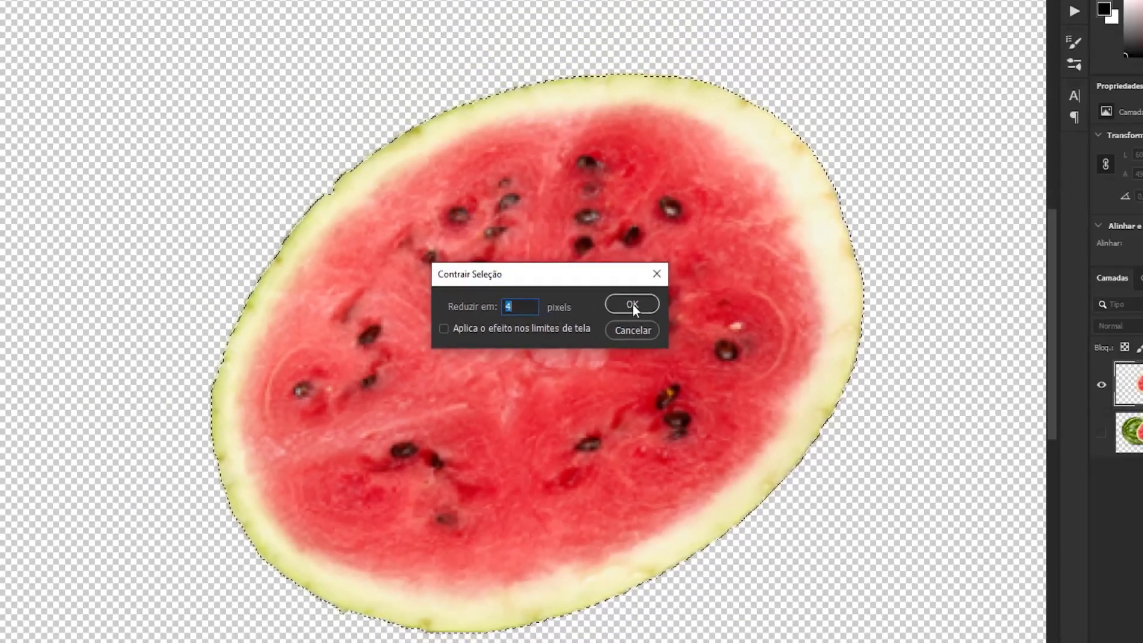
click(632, 304)
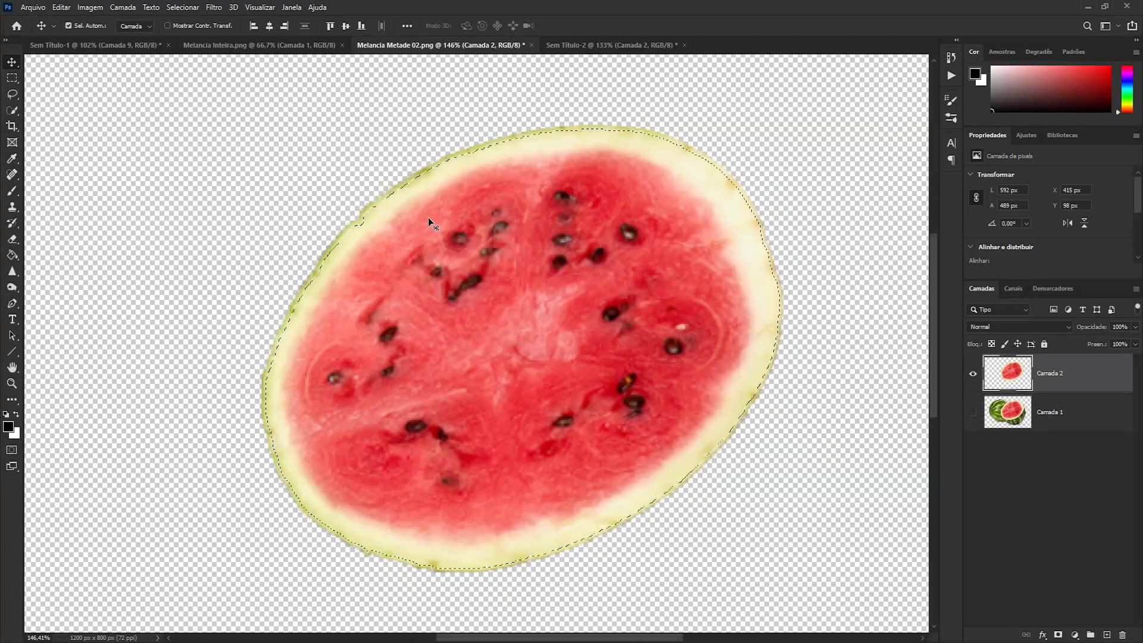
Delete the yellow-green fringe outside the rind, deselect, and zoom out.
key(Delete)
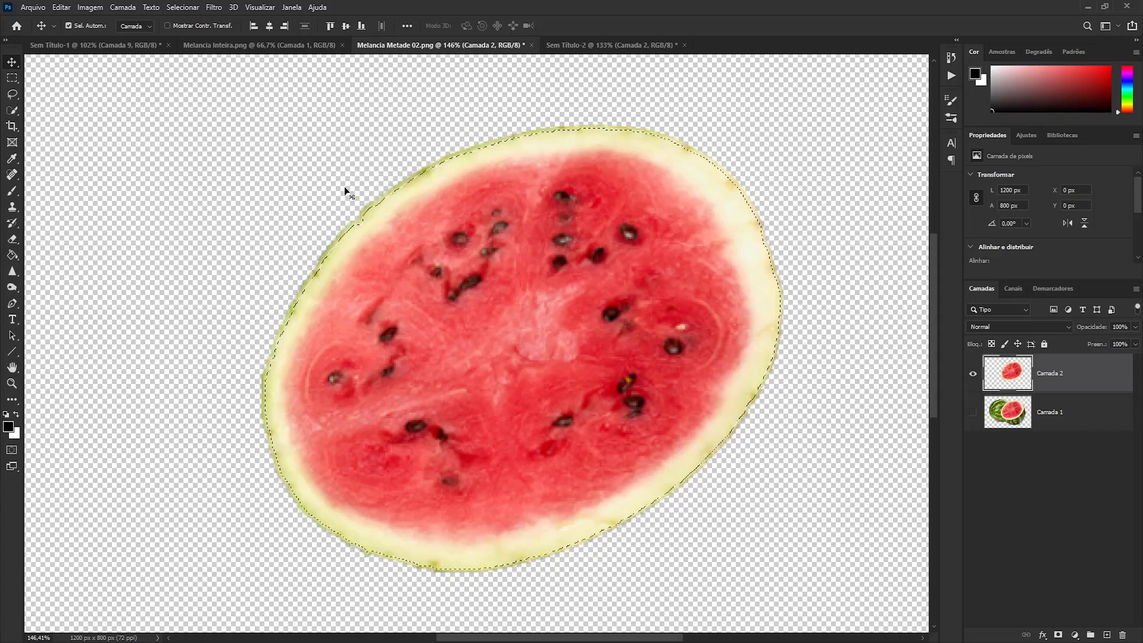
key(Delete)
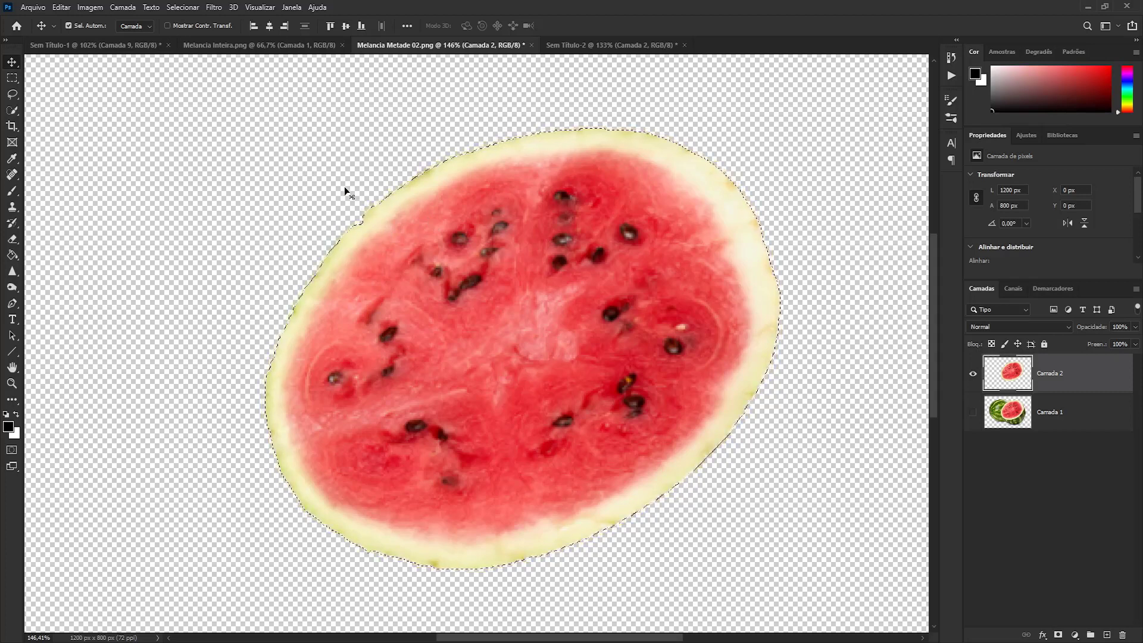
key(ctrl+d)
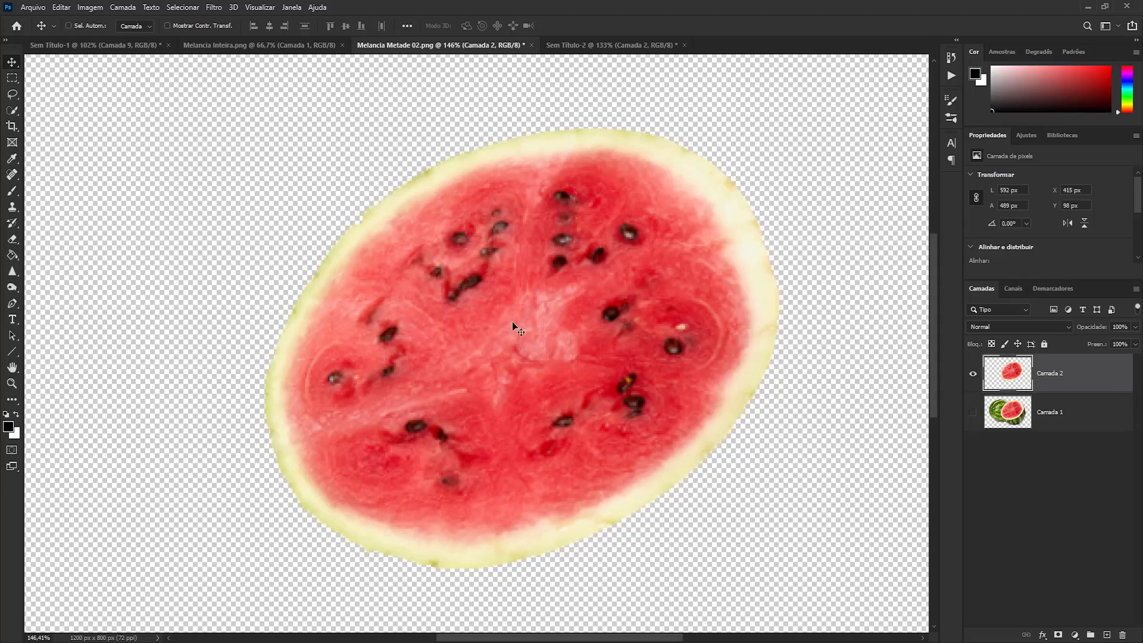
scroll(512, 322, down, 1)
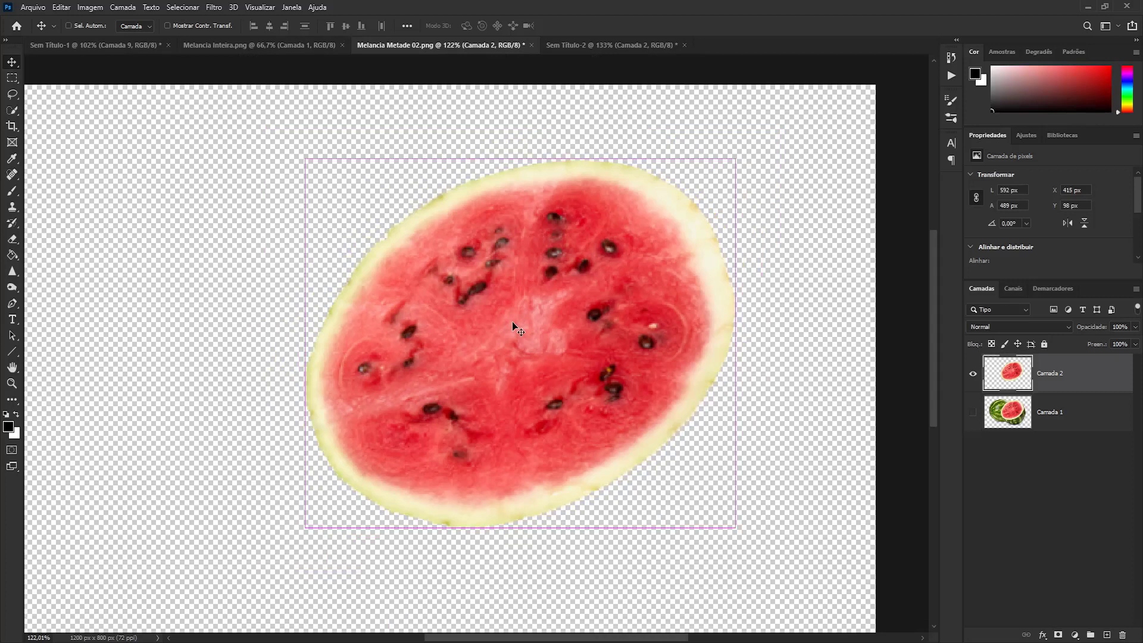
scroll(566, 324, down, 1)
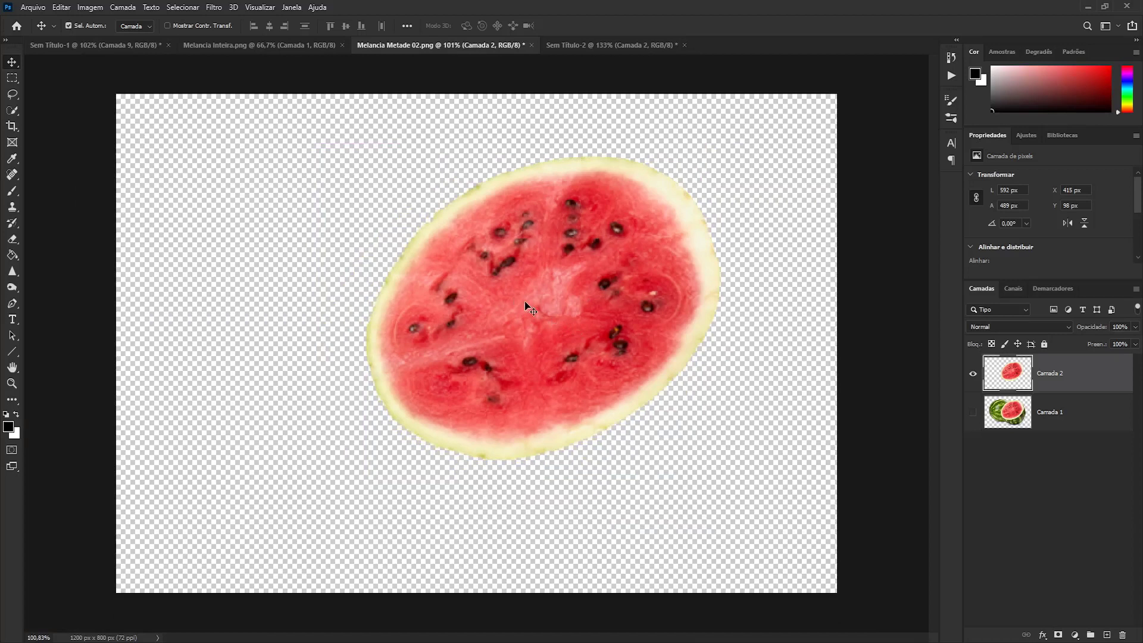
Drag the cleaned slice into Sem Título-2 and scale it to about a third.
mouse_move(469, 281)
mouse_down()
mouse_move(583, 48)
mouse_move(480, 291)
mouse_up()
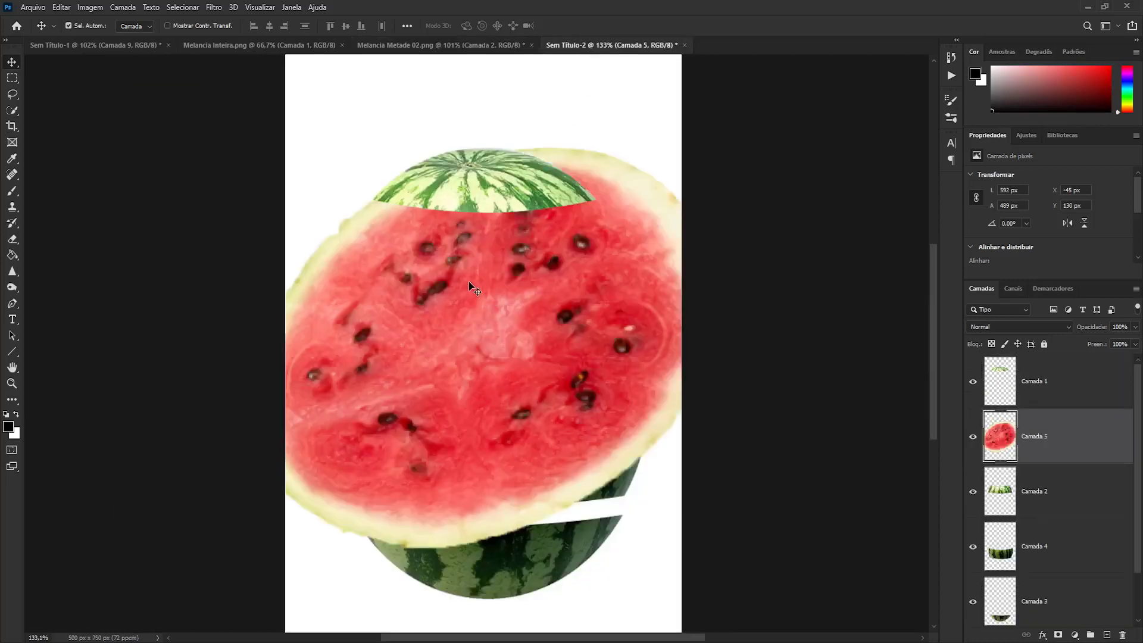
key(ctrl+t)
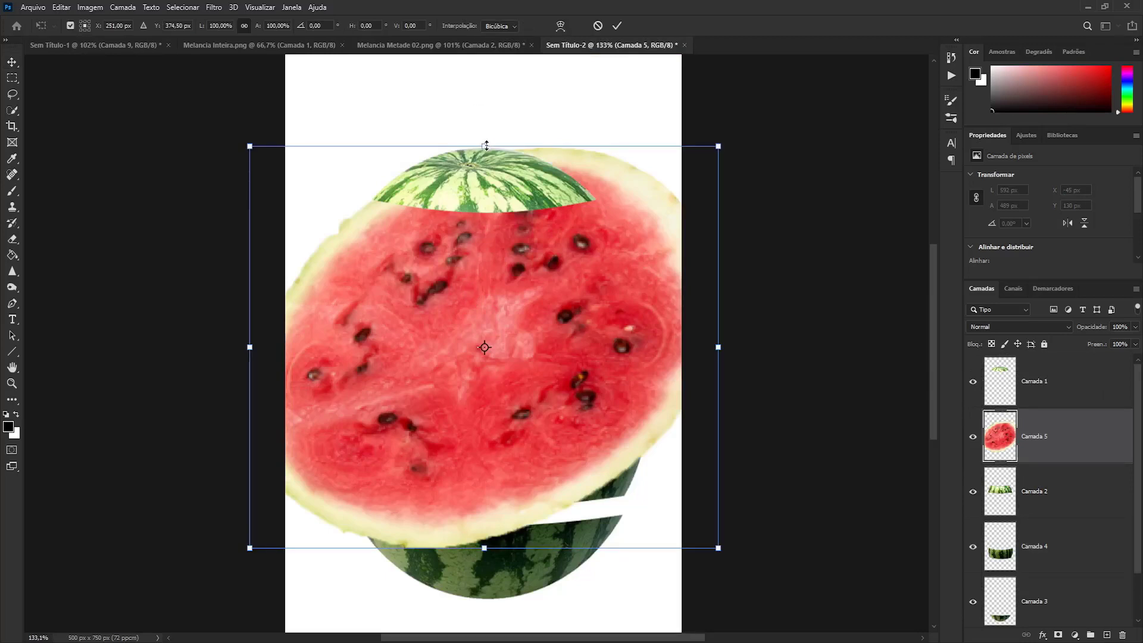
drag(486, 145, 477, 415)
drag(479, 466, 478, 259)
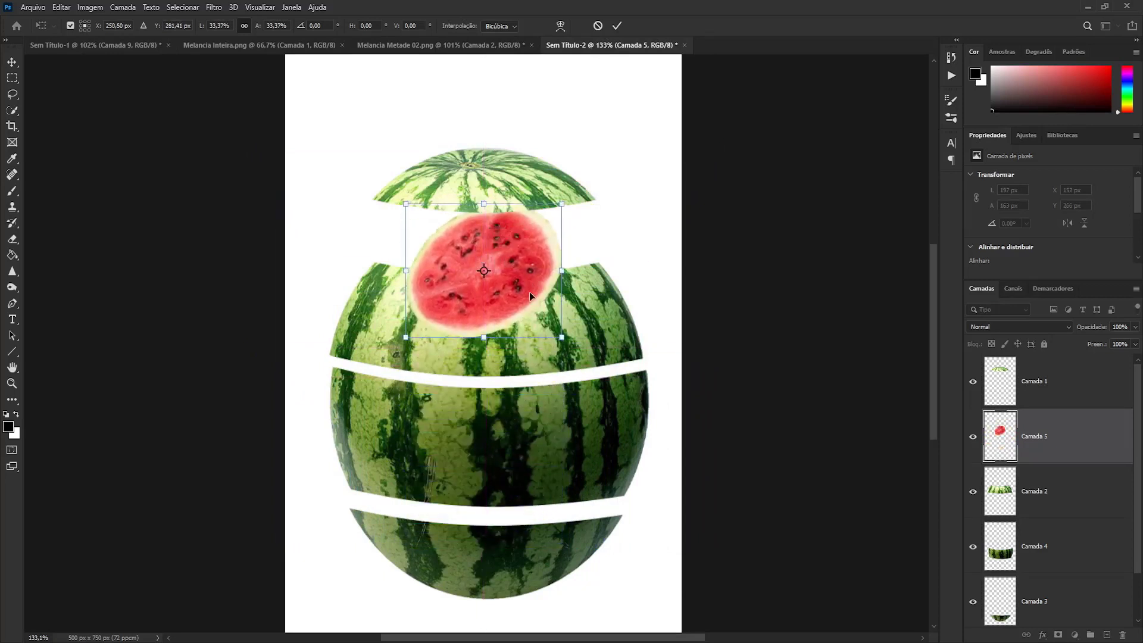
scroll(530, 296, up, 1)
scroll(530, 296, up, 1)
scroll(530, 296, up, 2)
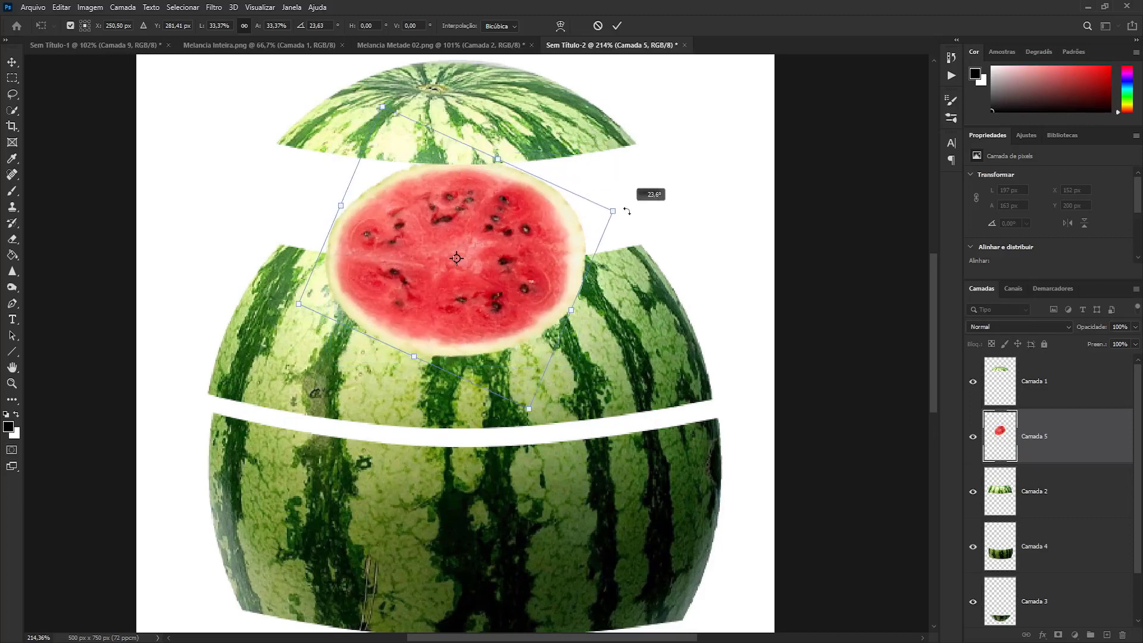
Rotate the slice and widen it on both sides to match the watermelon's width.
drag(595, 143, 625, 238)
drag(573, 316, 614, 334)
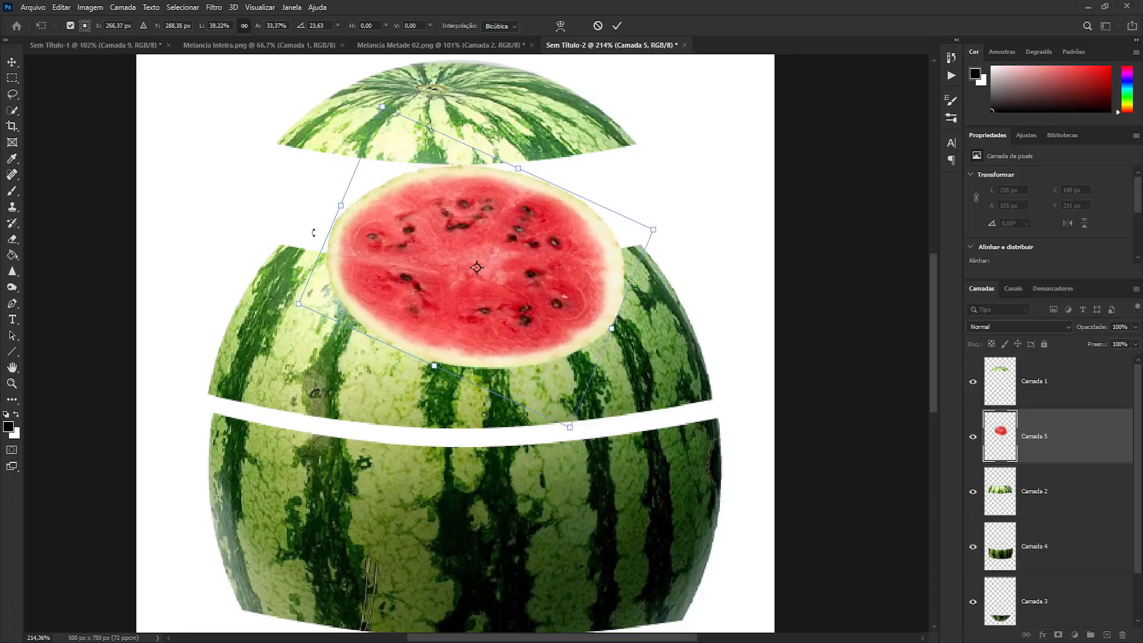
drag(340, 207, 310, 211)
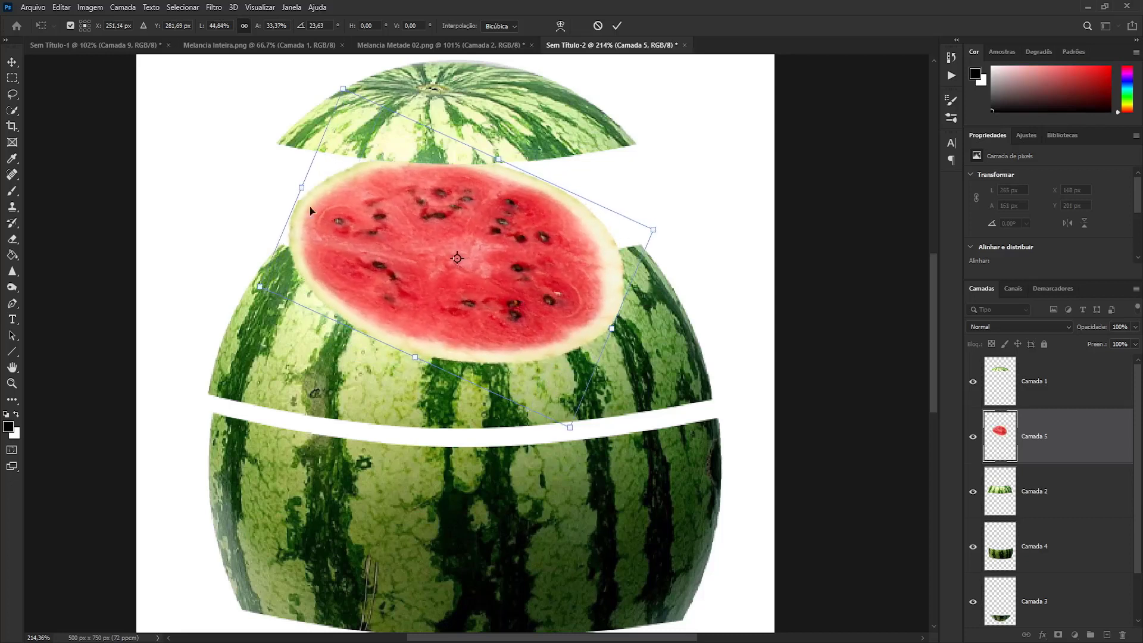
drag(692, 231, 671, 175)
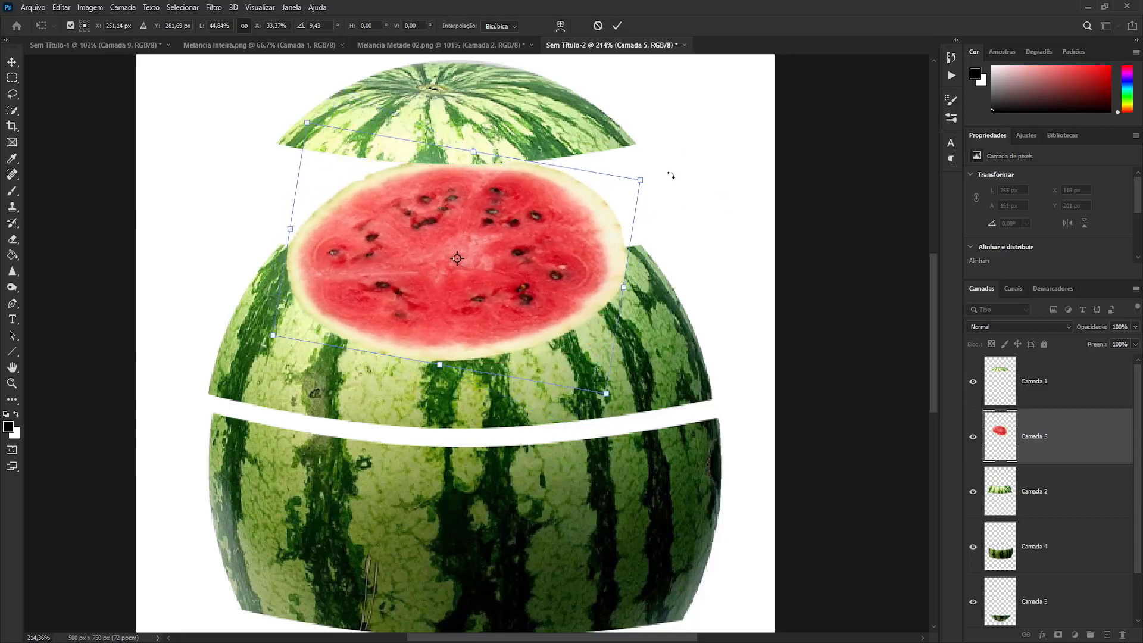
drag(623, 289, 642, 289)
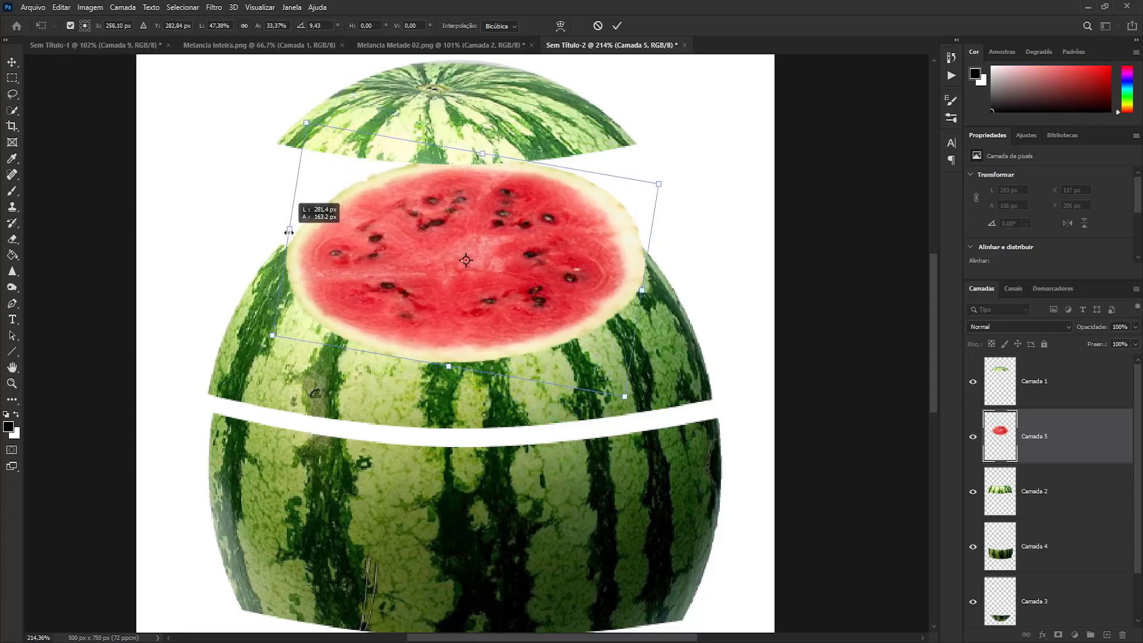
drag(290, 230, 274, 227)
Flatten the slice, tilt it about 4°, and fit it onto the middle band.
drag(477, 150, 466, 209)
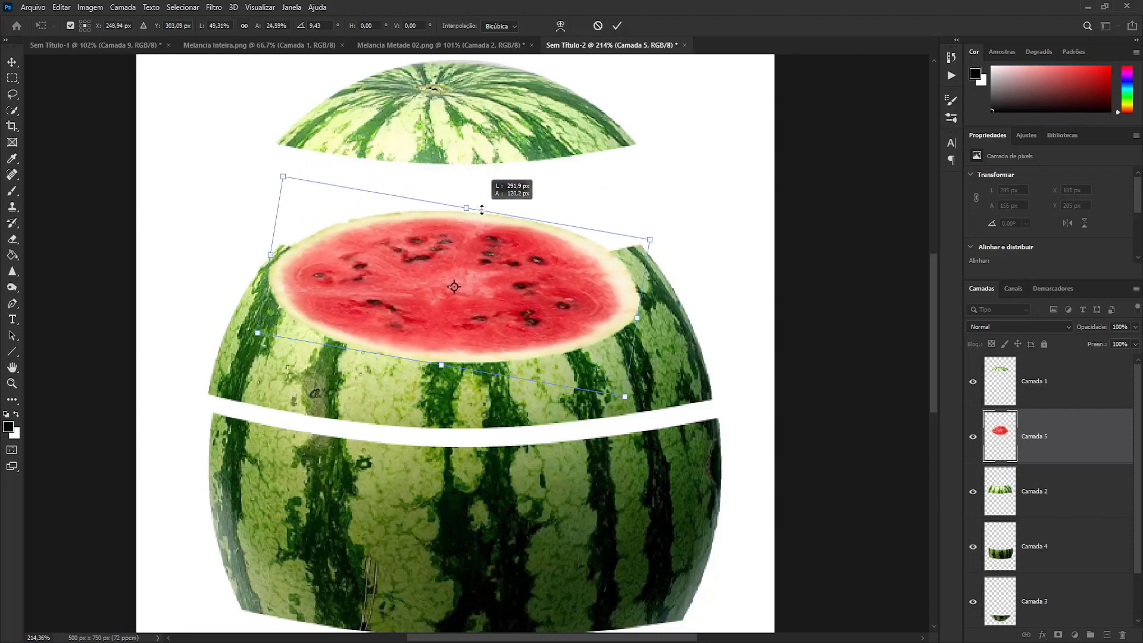
drag(452, 366, 453, 349)
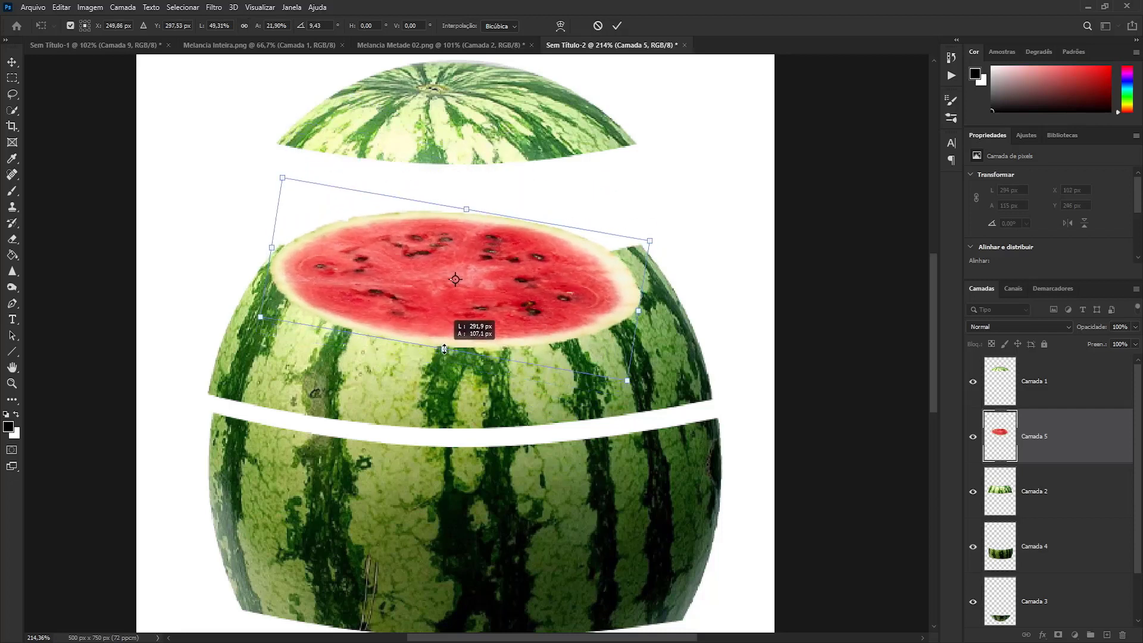
drag(641, 387, 652, 365)
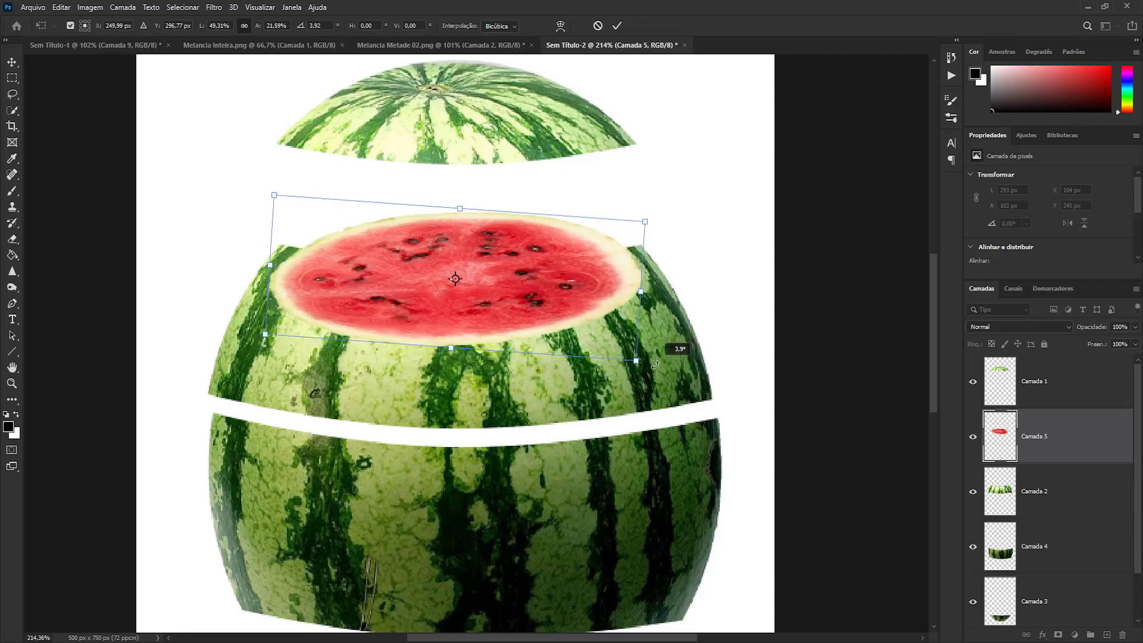
drag(414, 295, 426, 252)
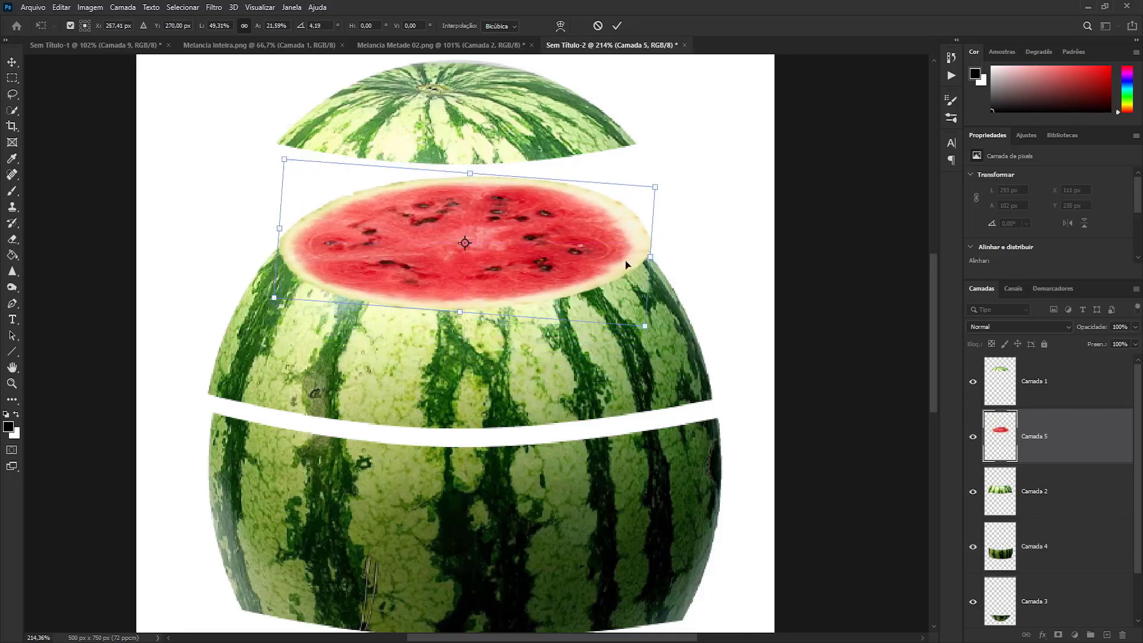
drag(473, 173, 471, 201)
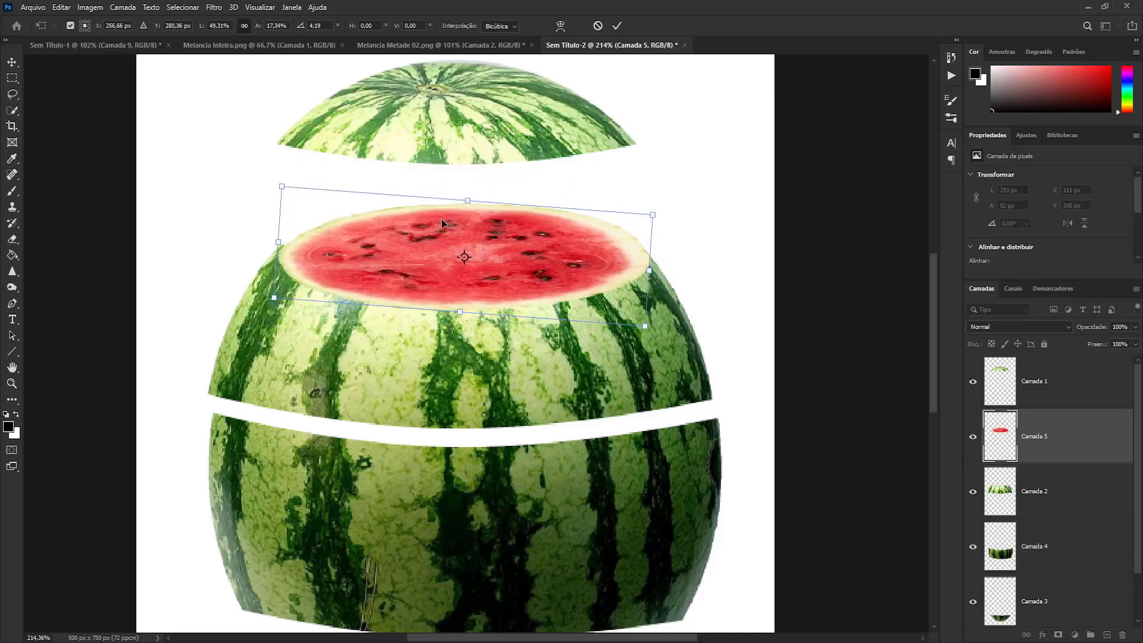
drag(444, 248, 441, 241)
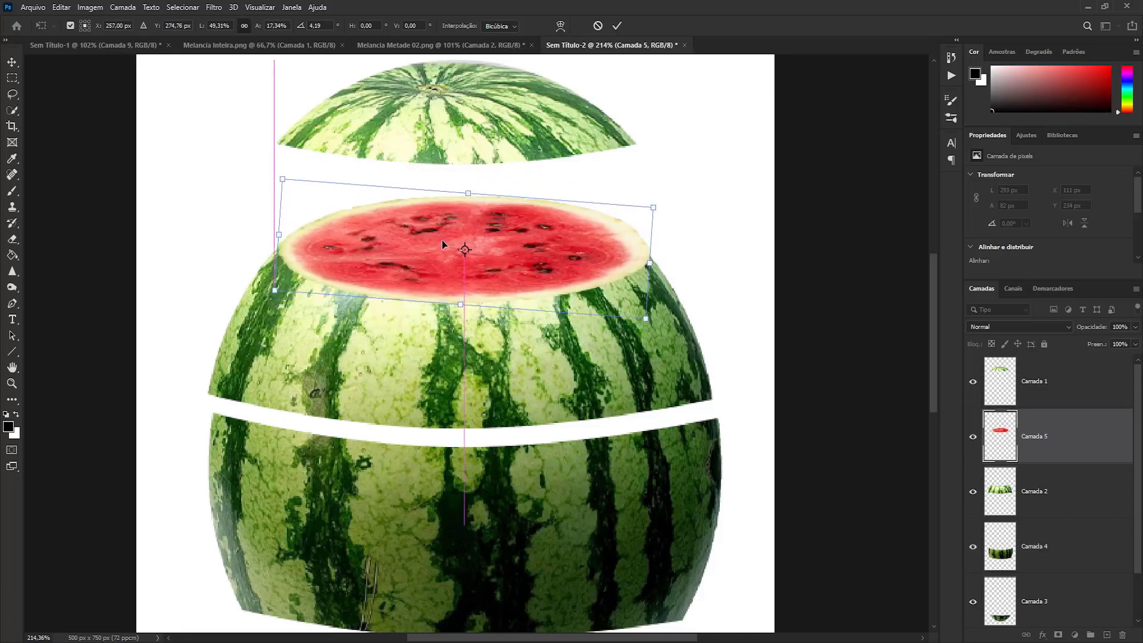
drag(650, 263, 644, 263)
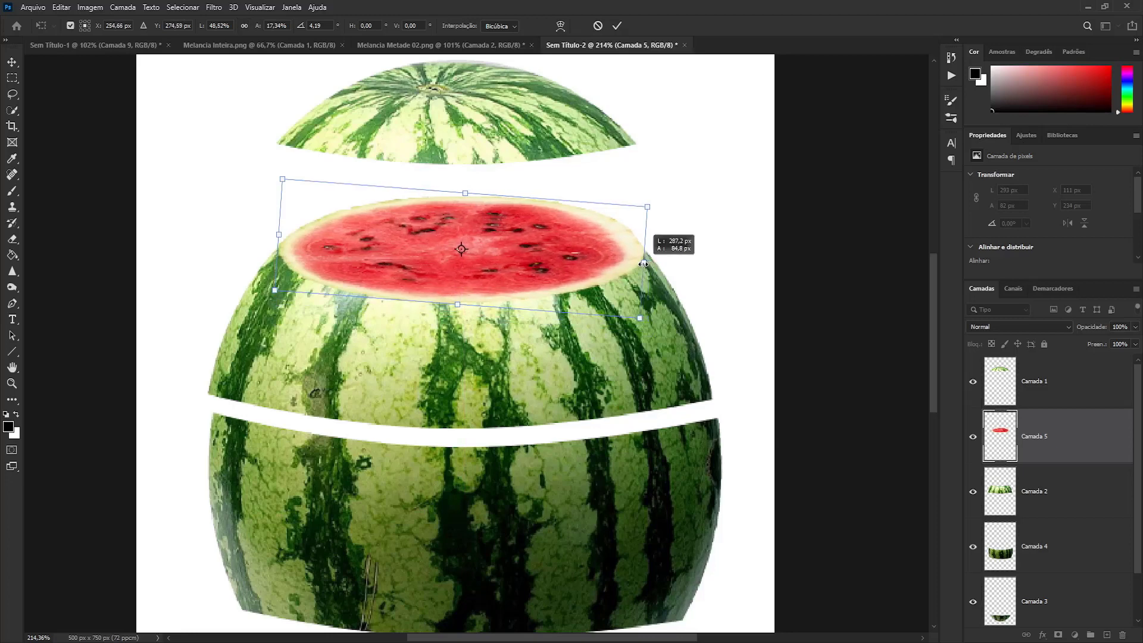
Commit the transform, zoom out, and toggle Camada 5 and Camada 2 visibility to check them.
key(Return)
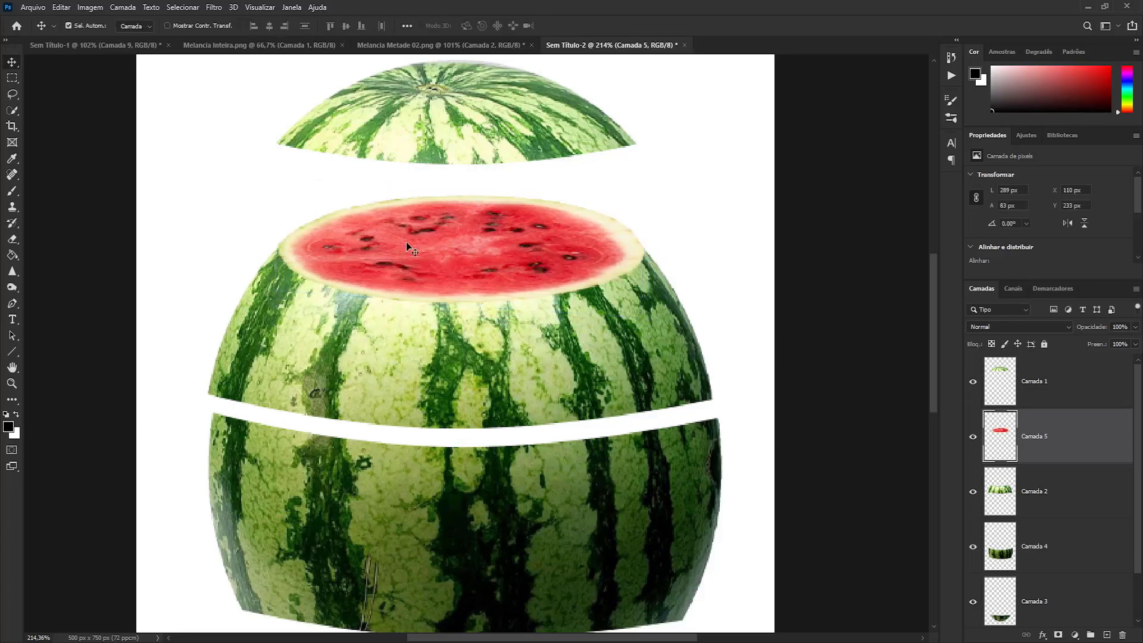
scroll(441, 301, down, 3)
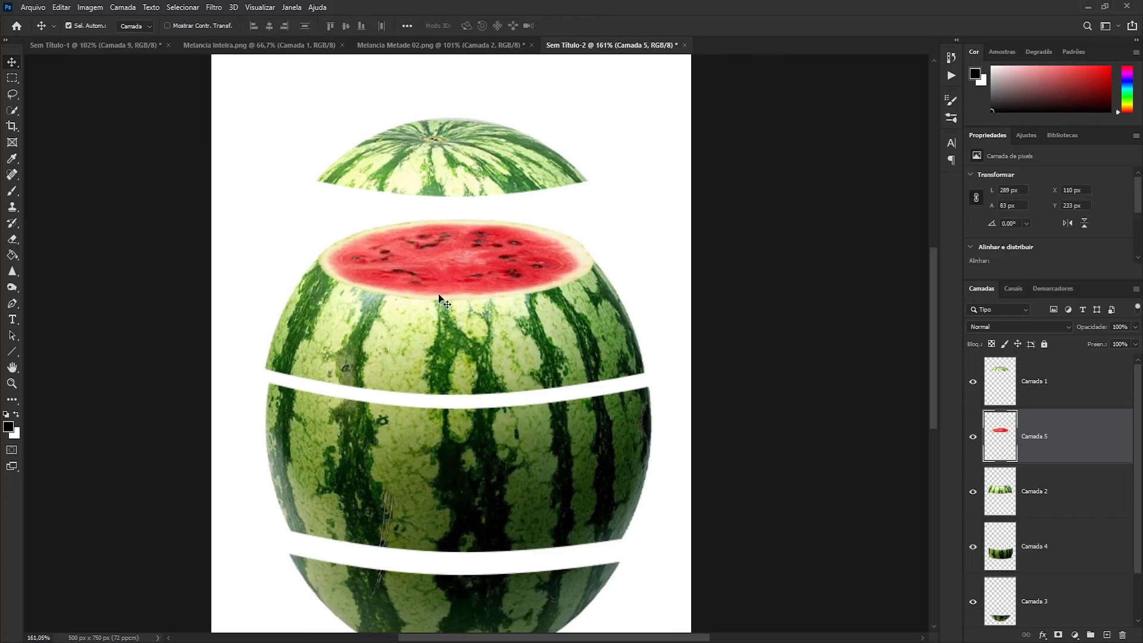
scroll(438, 307, down, 1)
scroll(438, 315, down, 1)
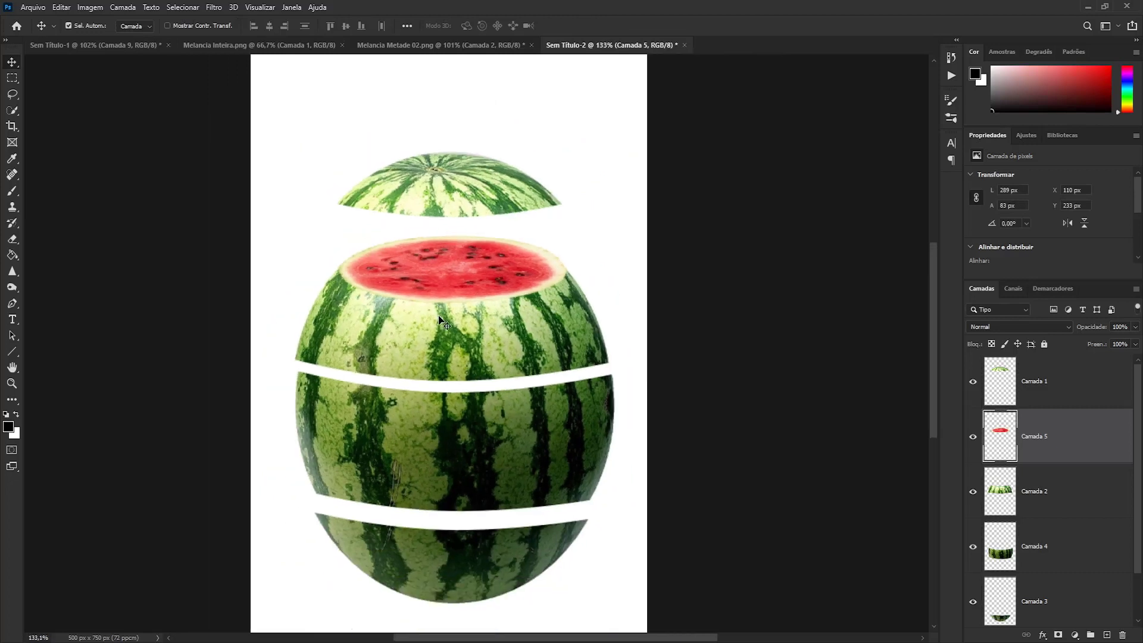
click(974, 441)
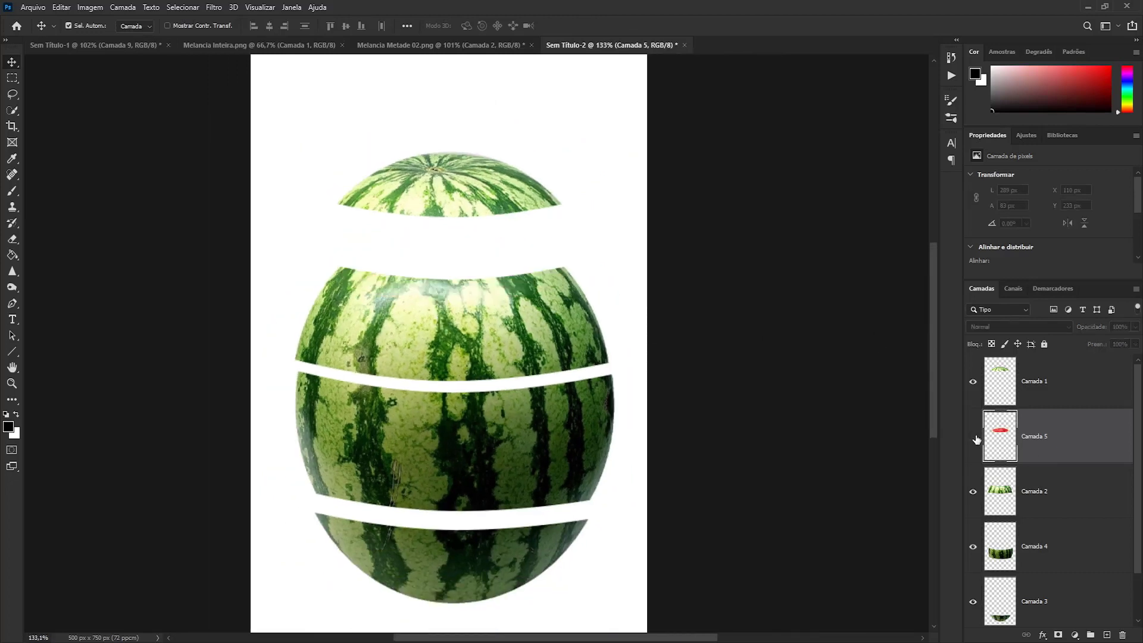
click(974, 438)
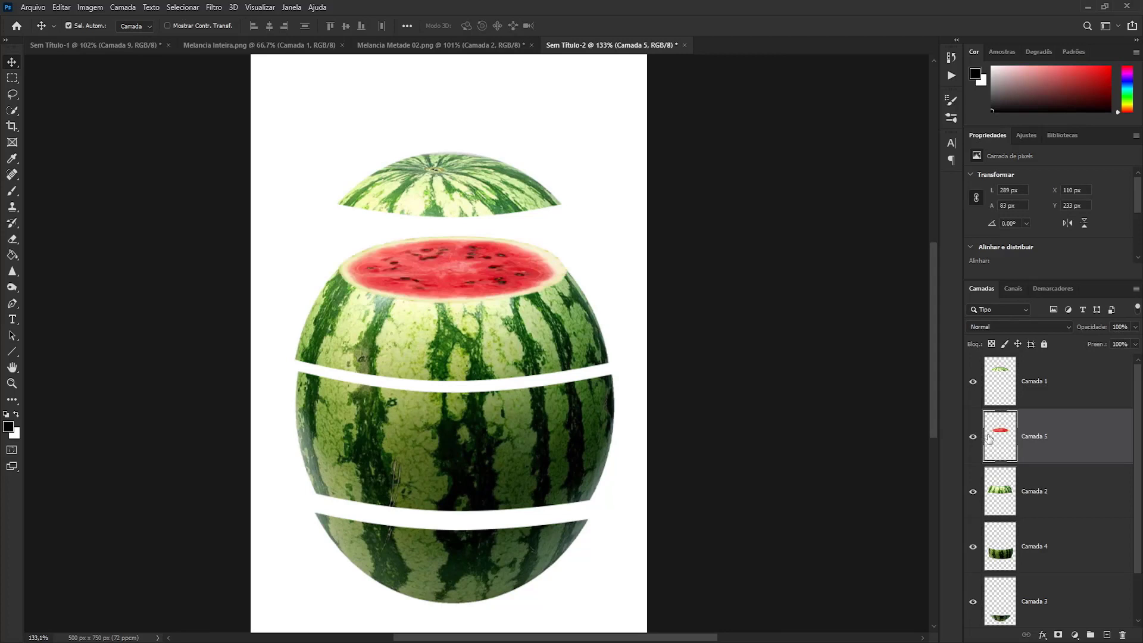
click(974, 493)
click(975, 492)
Select Camada 1, 5 and 2 together and move them up 22 px.
click(1089, 397)
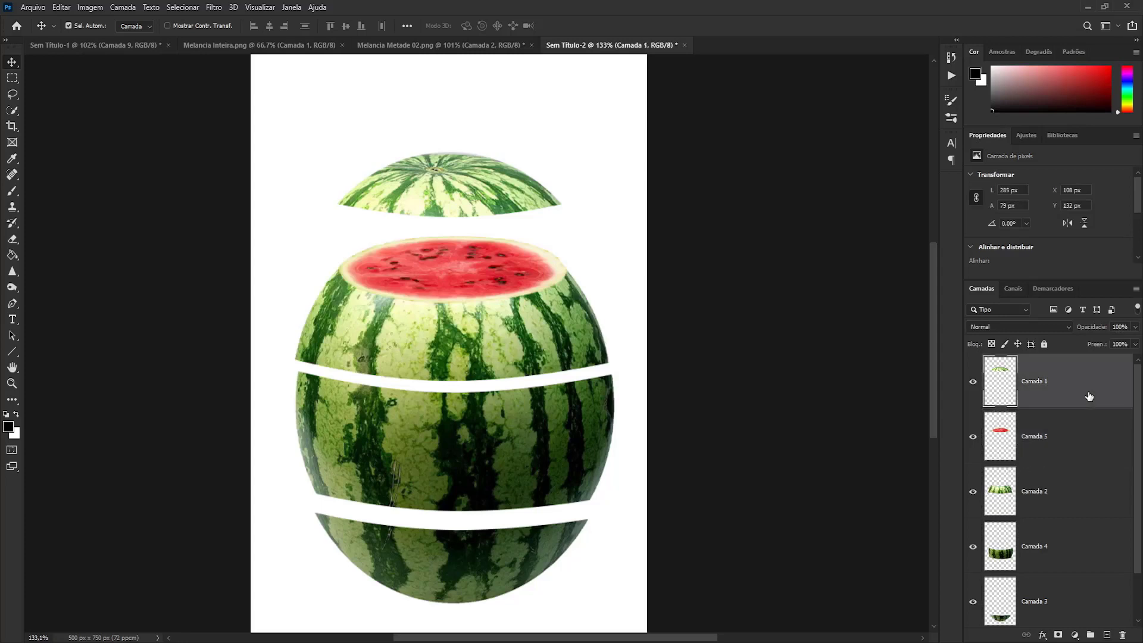
shift+click(1071, 449)
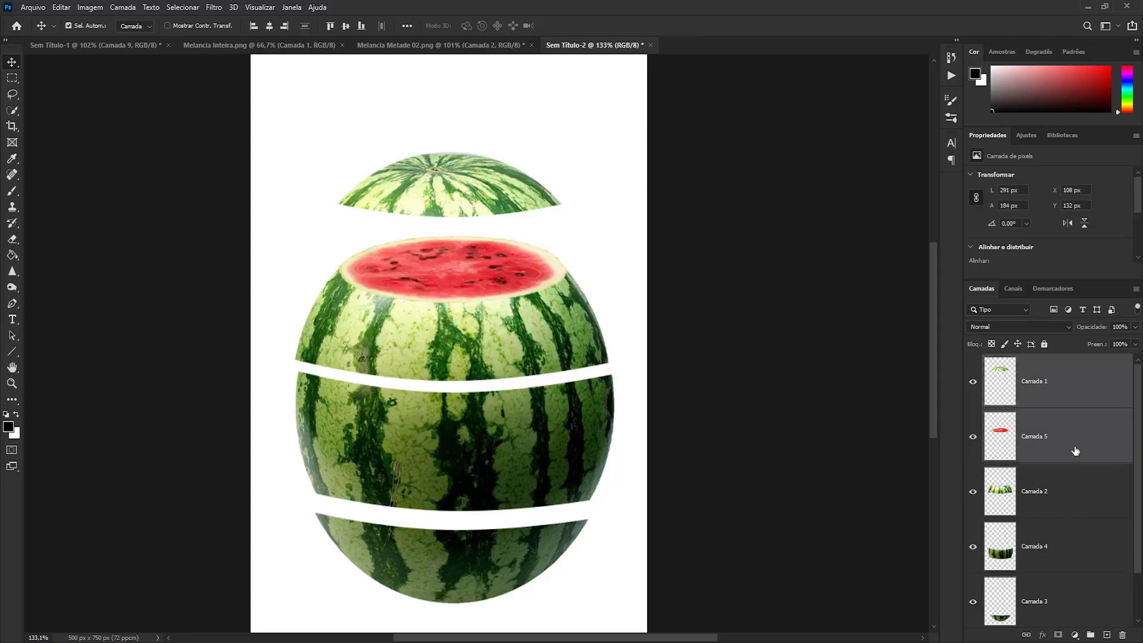
shift+click(1069, 502)
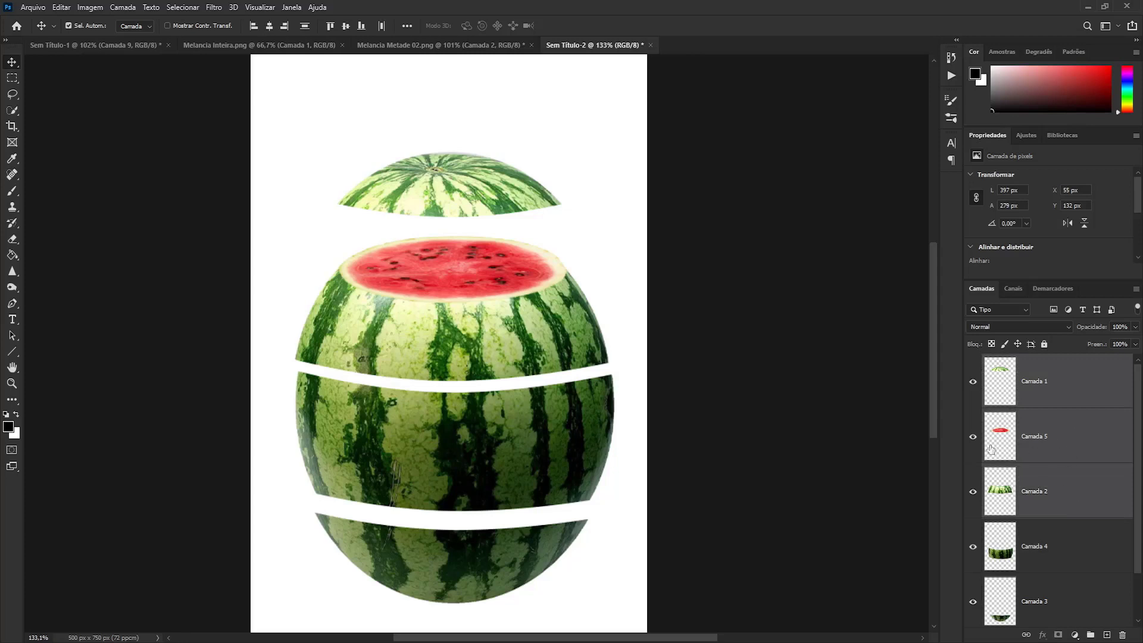
drag(448, 198, 449, 132)
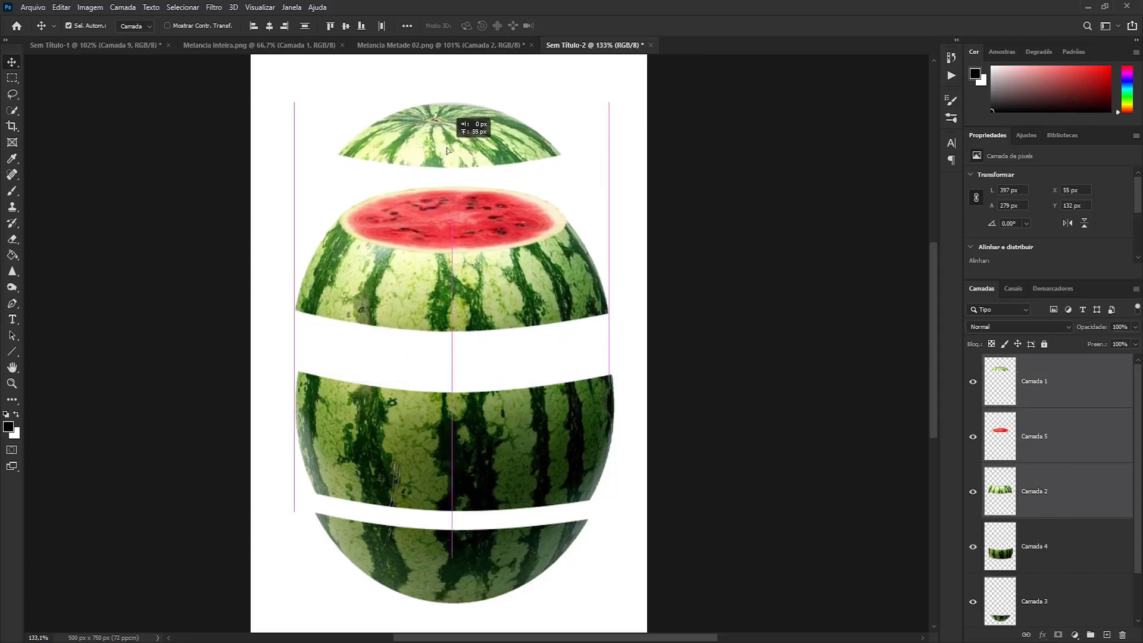
Select Camada 5 alone and toggle Camada 5 and Camada 4 visibility to check them.
click(1077, 445)
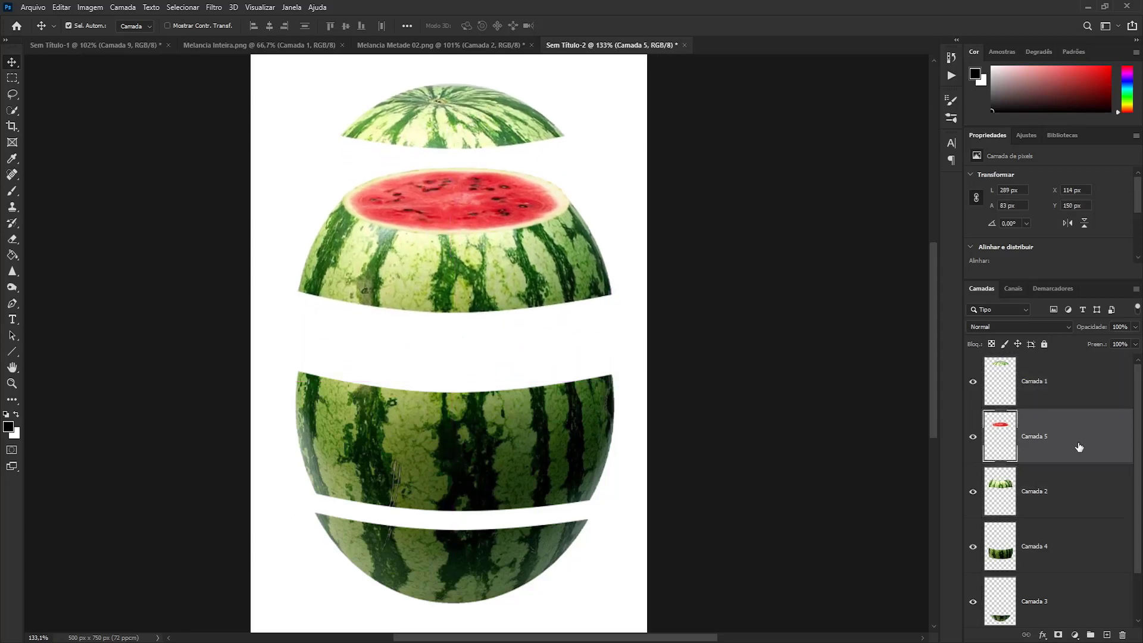
click(974, 438)
click(973, 438)
click(972, 547)
Copy the red flesh onto the middle section and widen it to the slice's edges.
drag(463, 198, 462, 370)
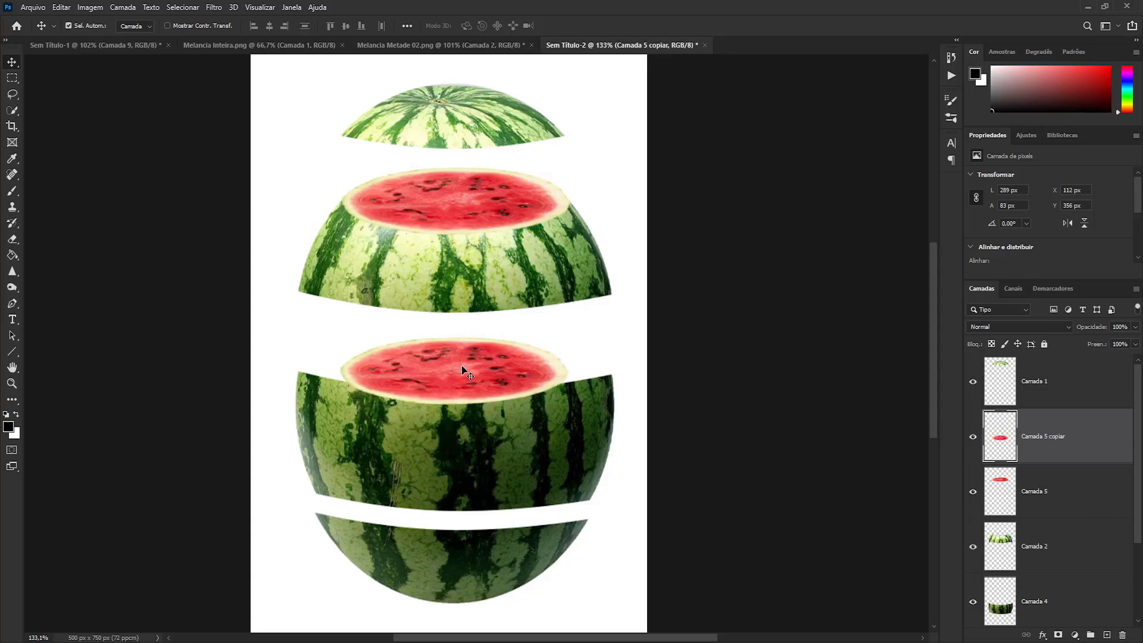
key(ctrl)
key(ctrl+t)
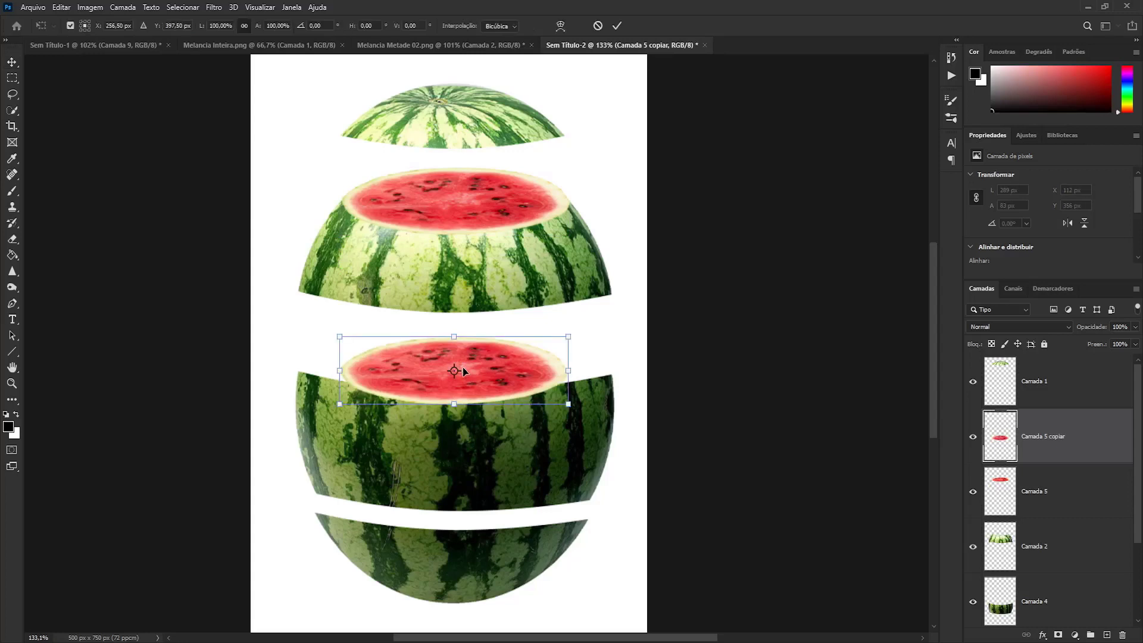
drag(571, 374, 616, 374)
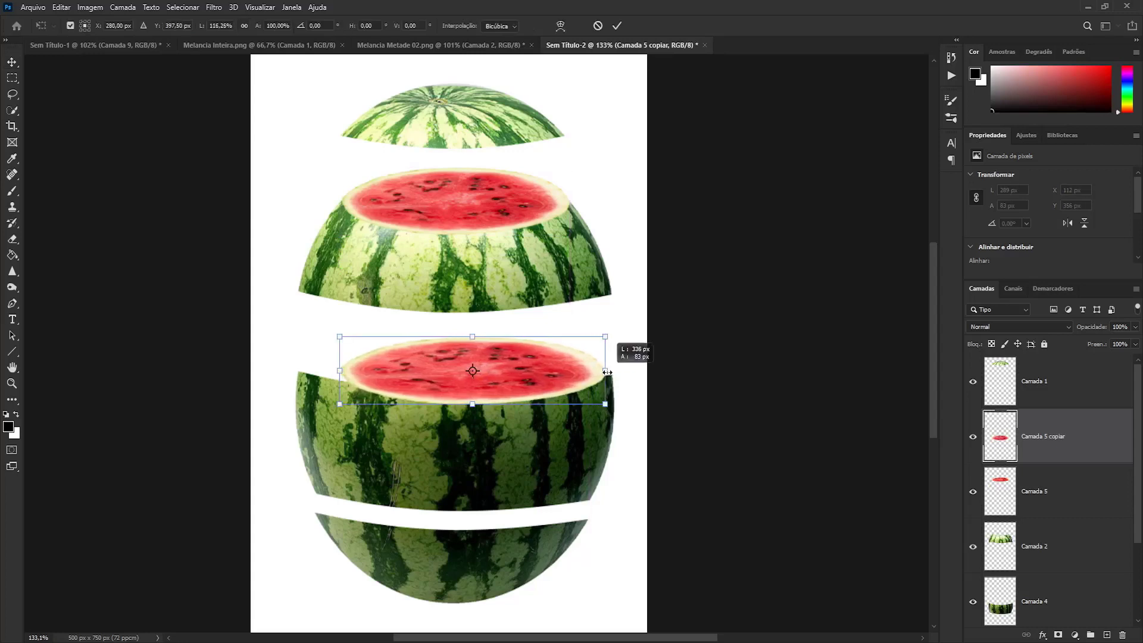
drag(342, 369, 298, 371)
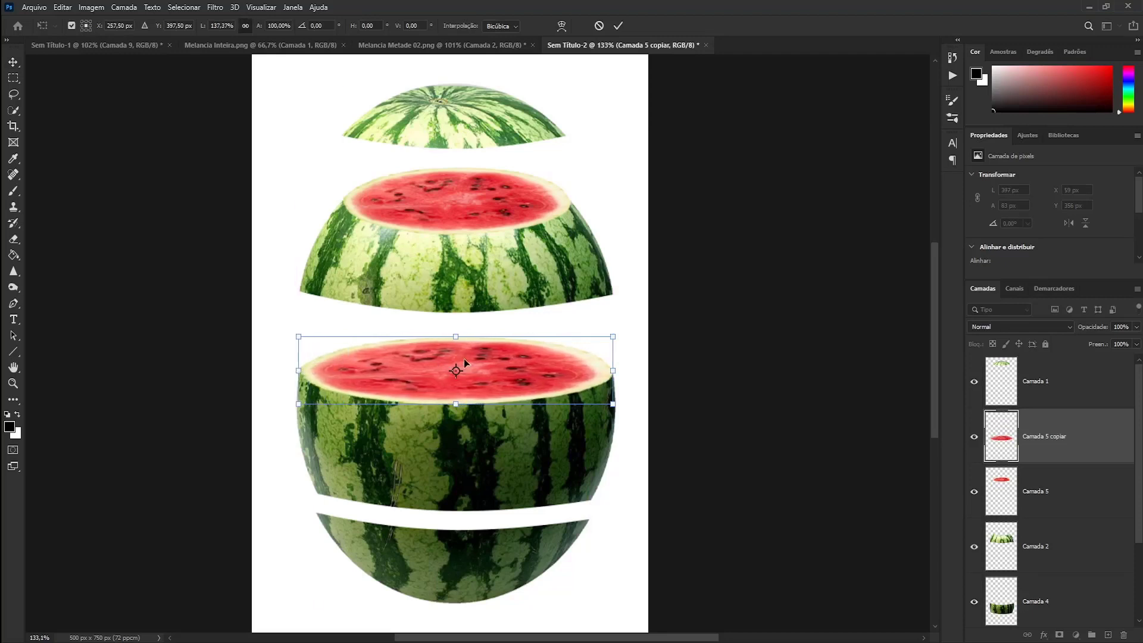
scroll(464, 360, up, 4)
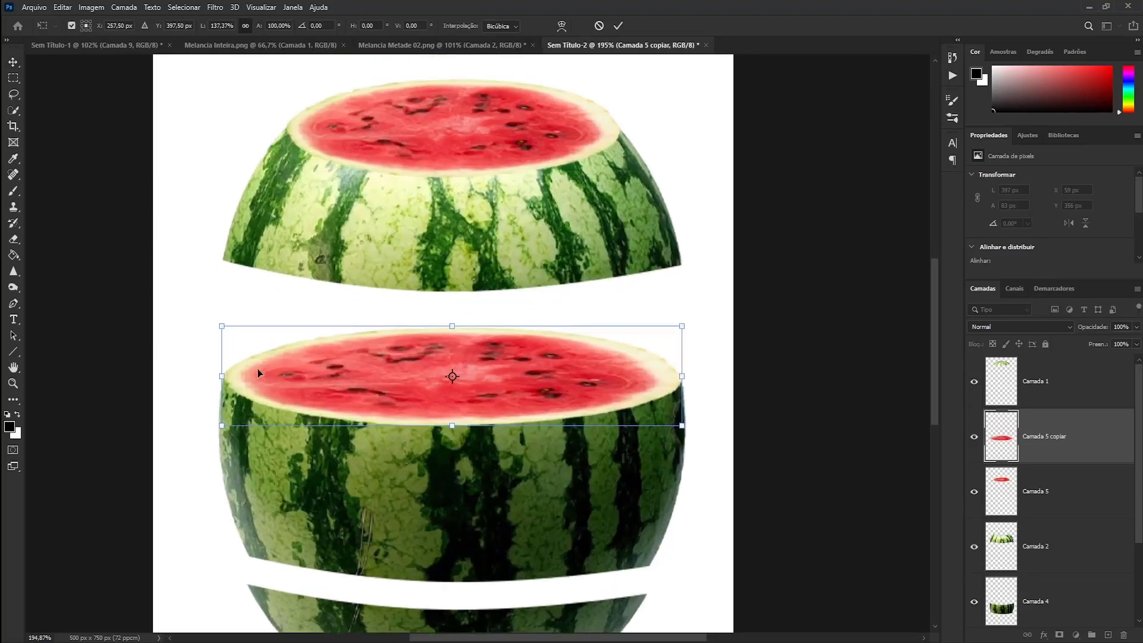
click(224, 376)
key(Return)
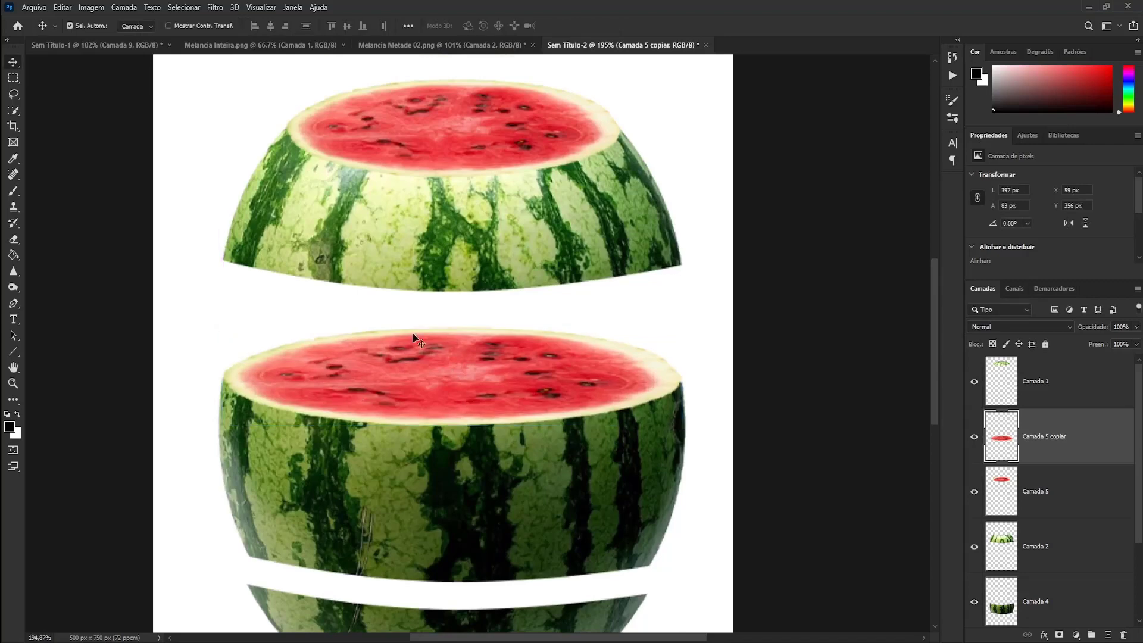
Move Camada 5 copiar below Camada 2 and nudge the lower slices upward.
scroll(428, 331, down, 2)
scroll(429, 331, down, 2)
drag(1079, 447, 1066, 570)
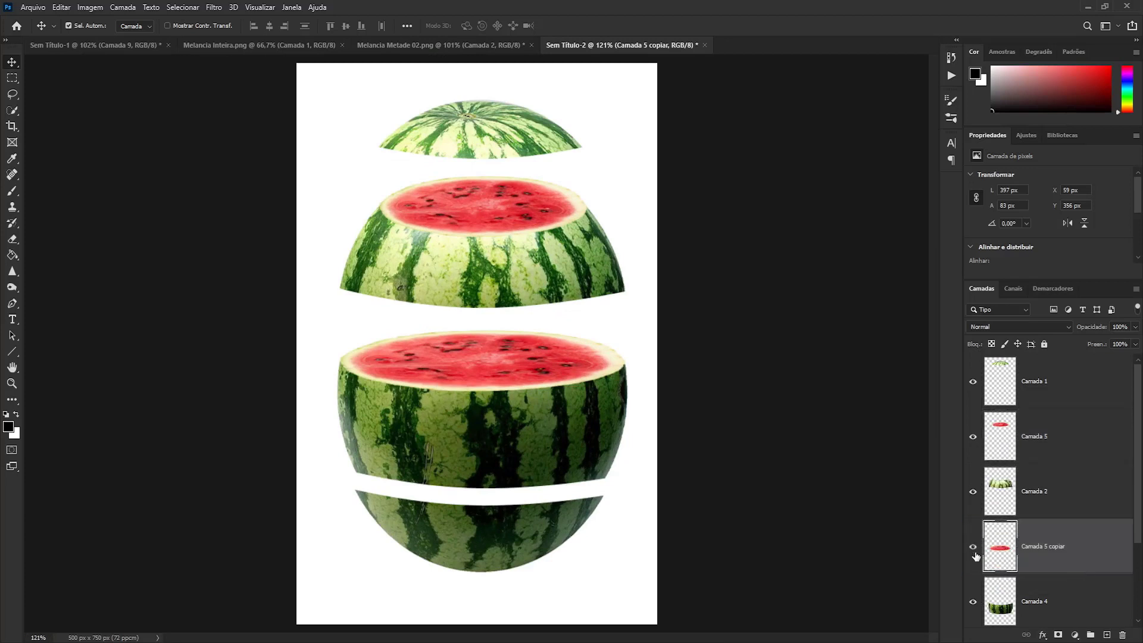
click(493, 249)
click(1048, 546)
shift+click(1048, 602)
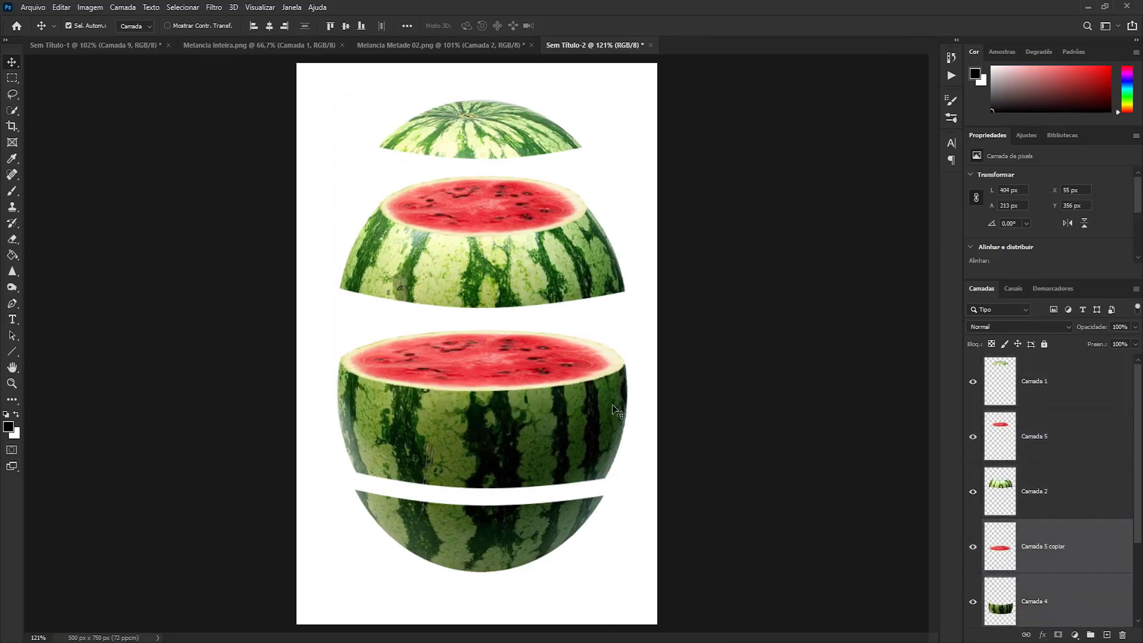
key(shift+Up)
key(shift+Up)
key(shift+Up)
Place another red flesh copy on bottom half Camada 3 and commit its transform.
scroll(1075, 543, down, 2)
click(1047, 544)
mouse_move(486, 321)
mouse_down()
mouse_move(487, 498)
mouse_move(486, 476)
mouse_up()
key(ctrl+t)
scroll(486, 498, up, 3)
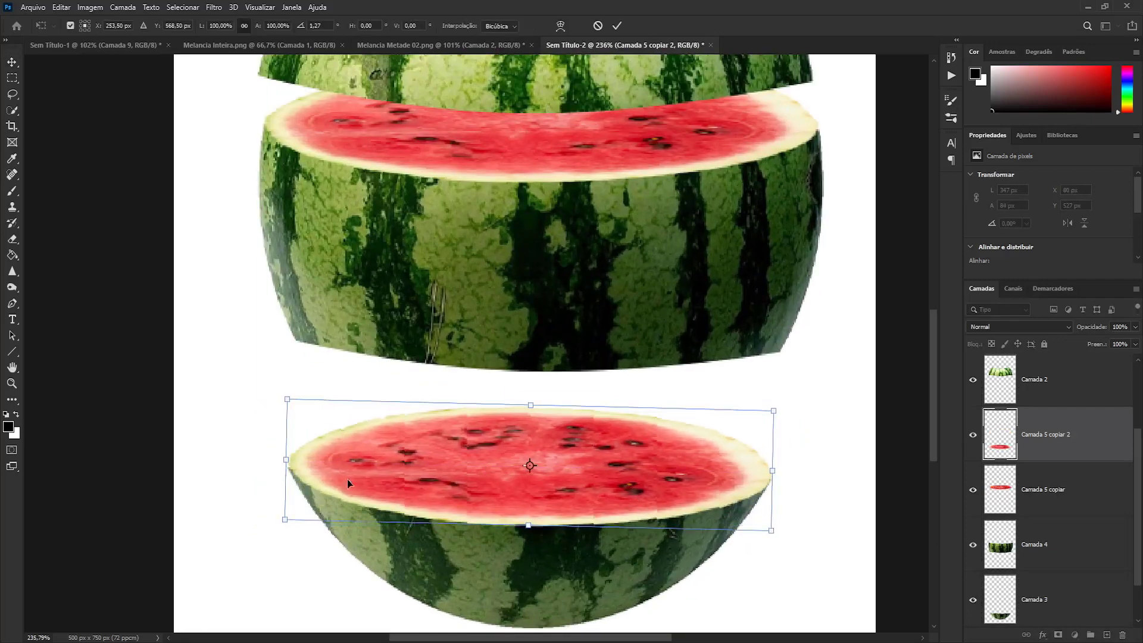
key(Return)
key(ctrl+1)
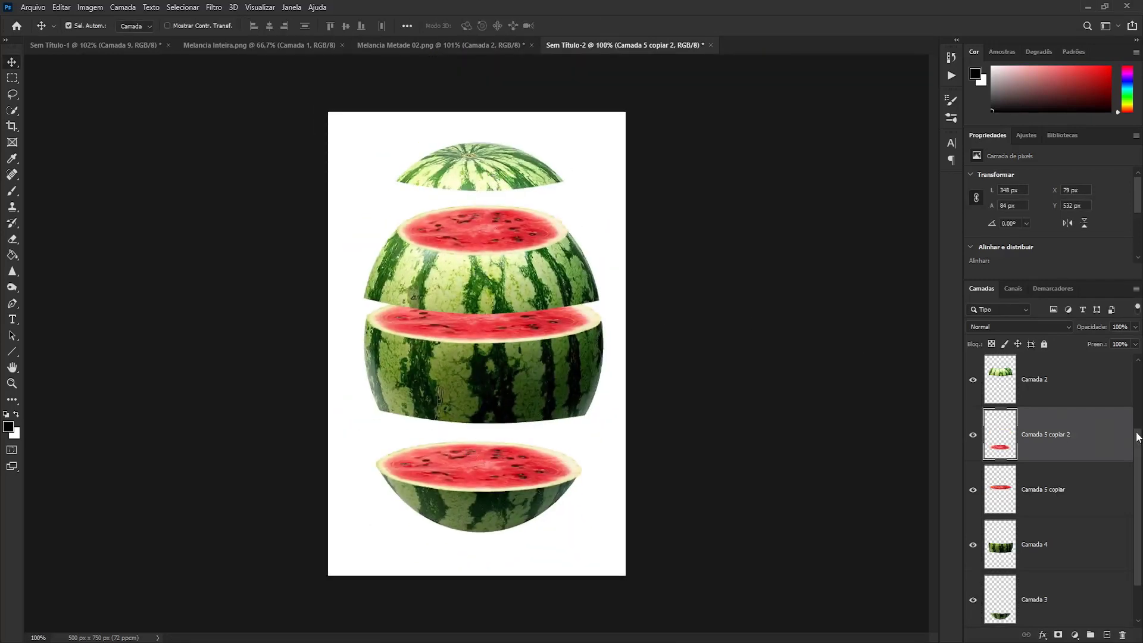
Combine Camada 5 and Camada 2 into one smart object.
click(1093, 393)
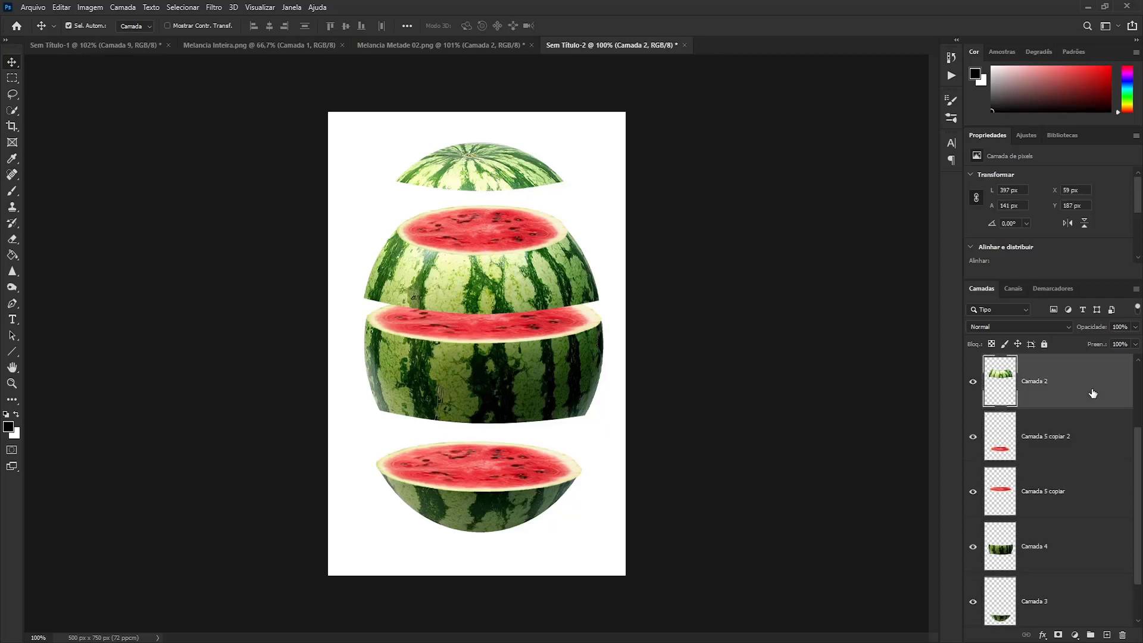
scroll(1075, 388, up, 2)
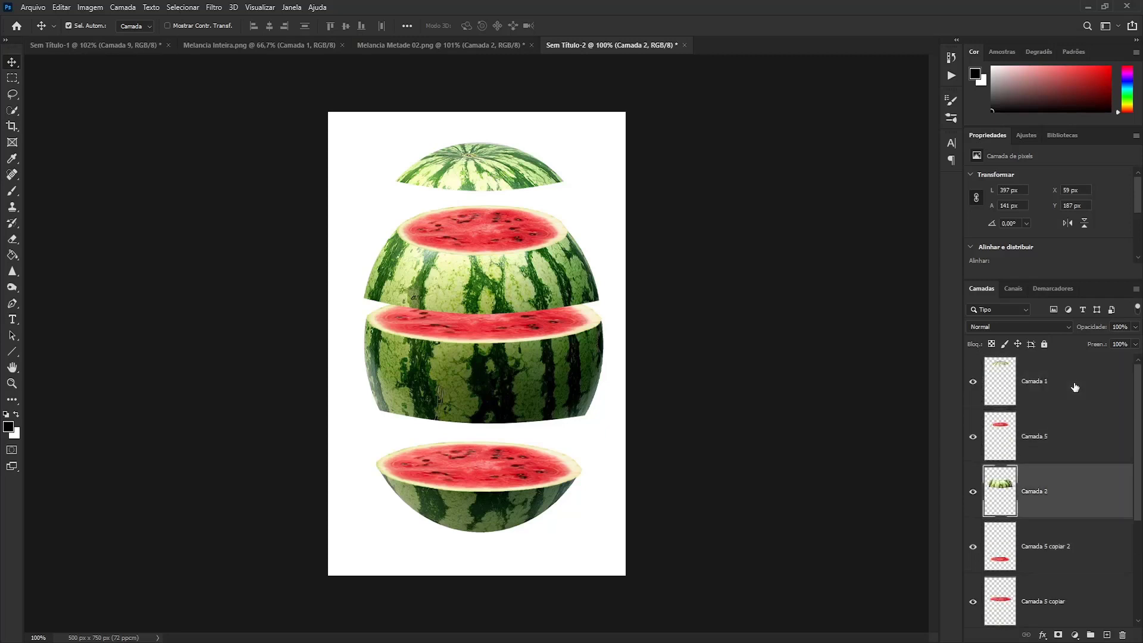
click(971, 447)
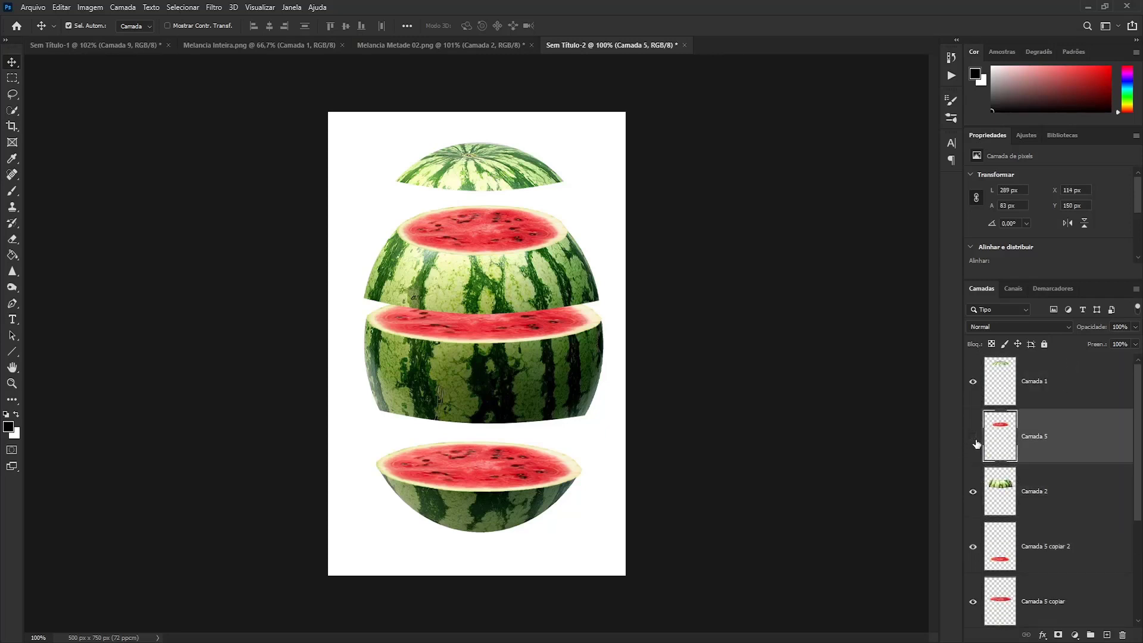
click(973, 440)
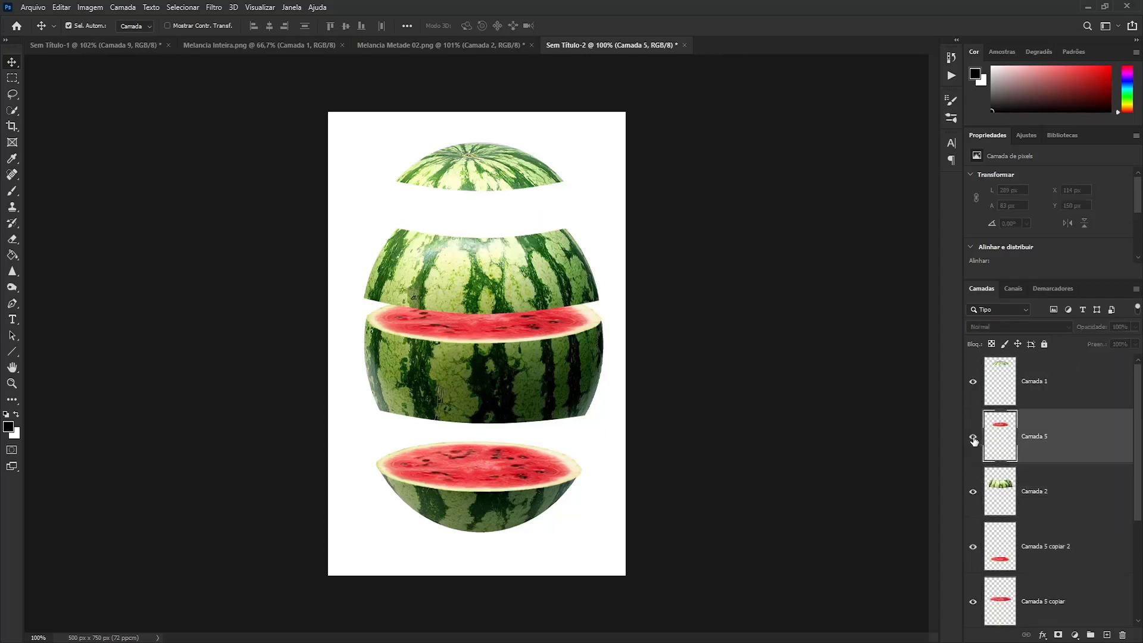
click(972, 493)
click(972, 494)
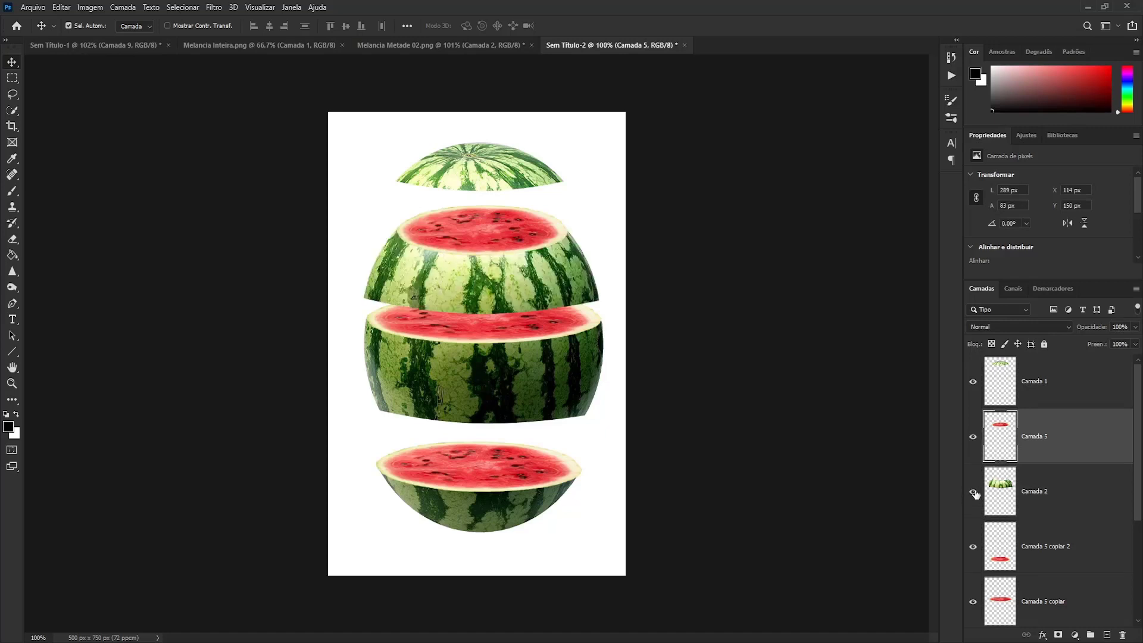
ctrl+click(1080, 500)
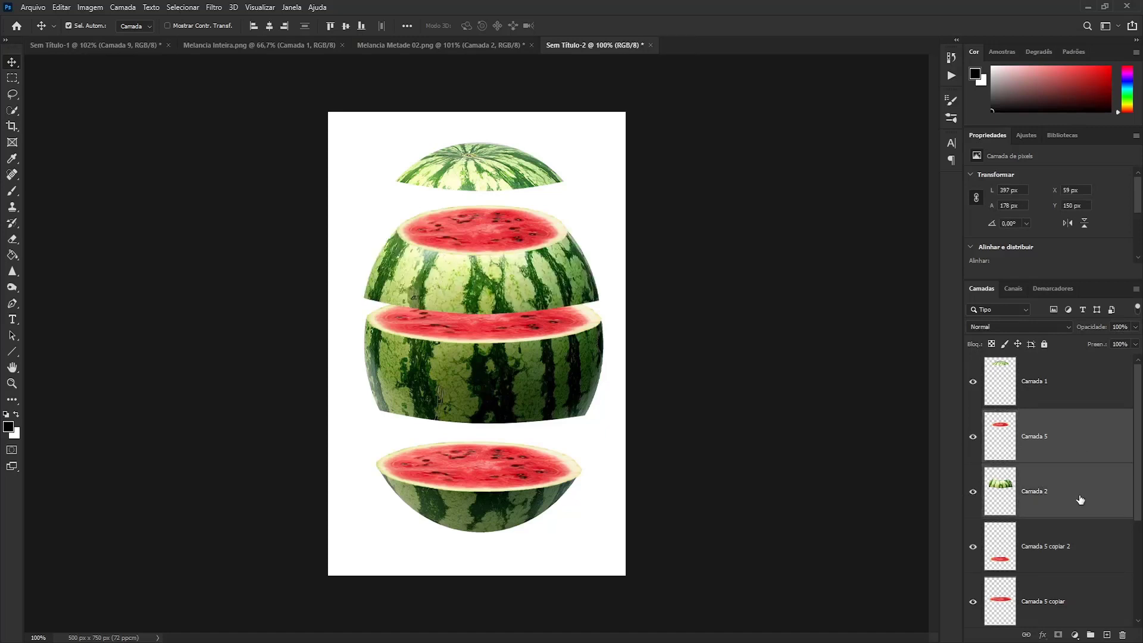
right_click(1086, 438)
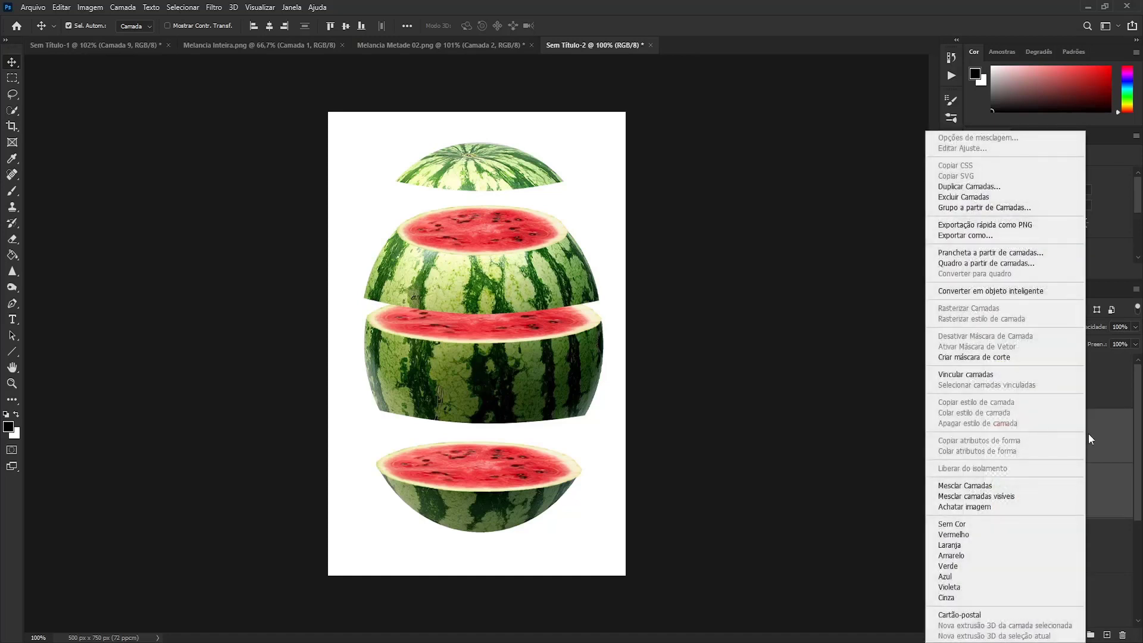
click(991, 291)
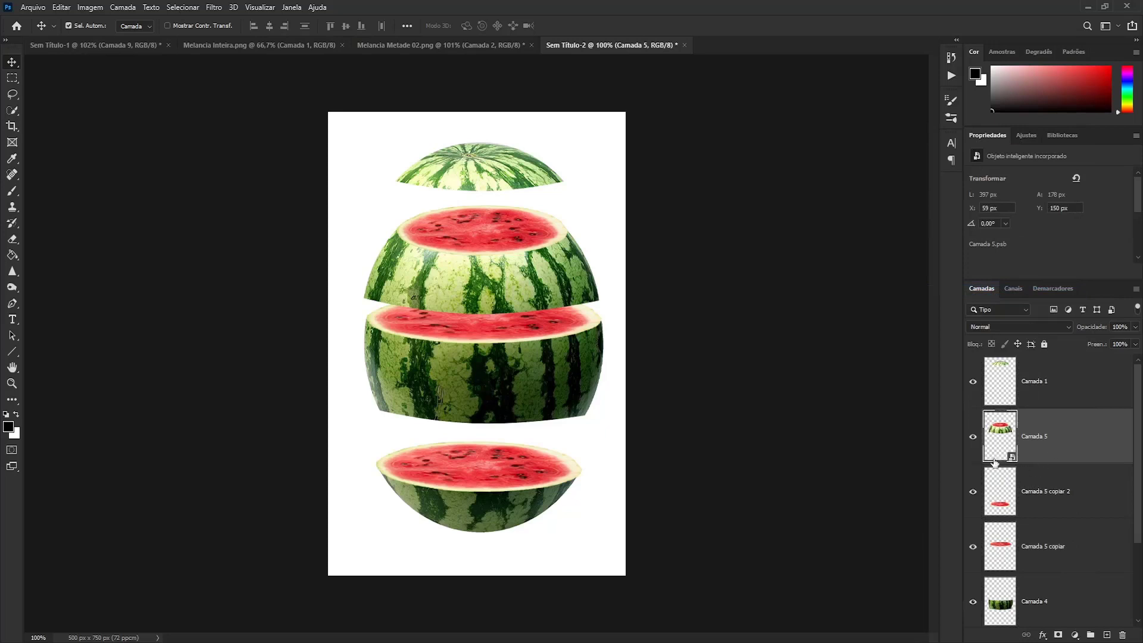
Move Camada 5 copiar 2 below Camada 4 and clip it to bottom half Camada 3.
click(974, 438)
click(1065, 500)
click(974, 493)
click(973, 492)
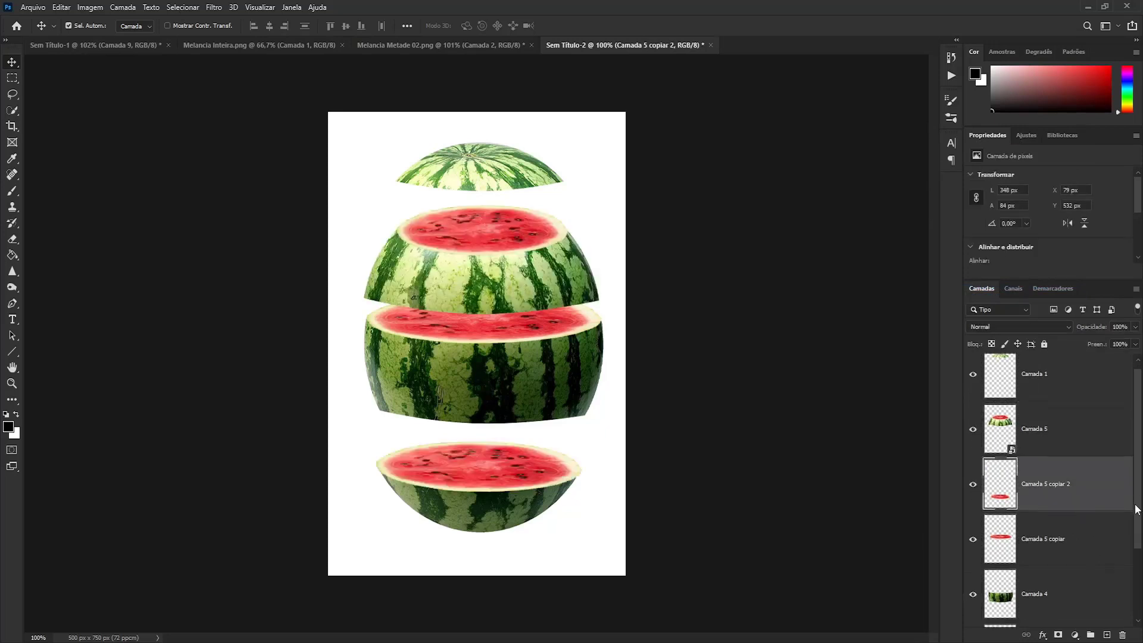
key(ctrl+bracketleft)
key(ctrl+bracketleft)
click(973, 599)
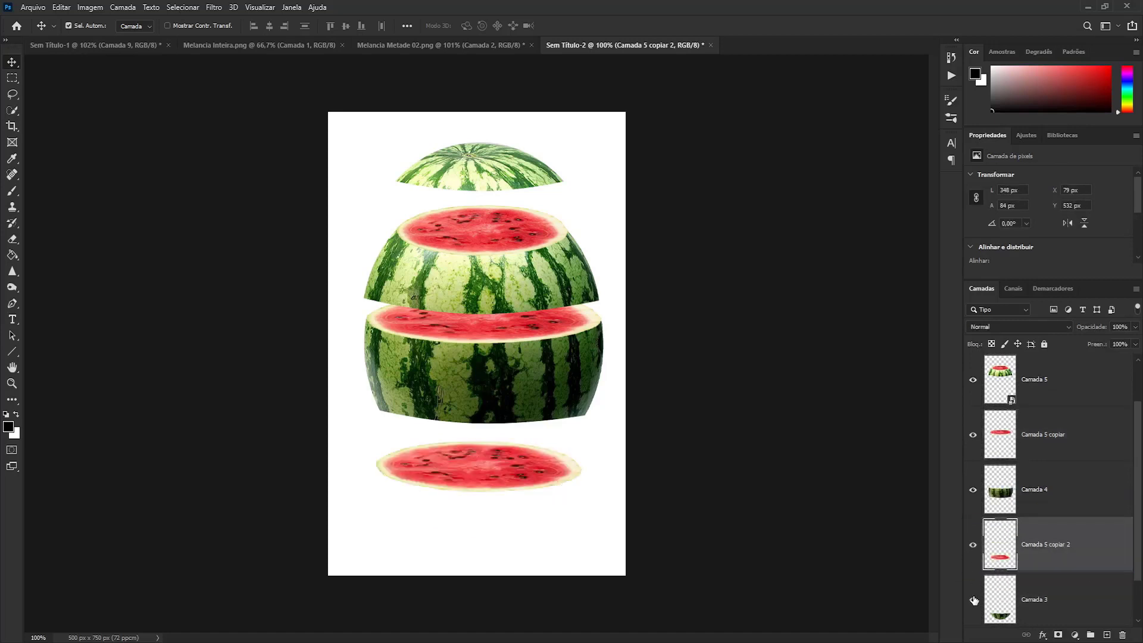
ctrl+click(1063, 589)
right_click(1063, 590)
click(1030, 255)
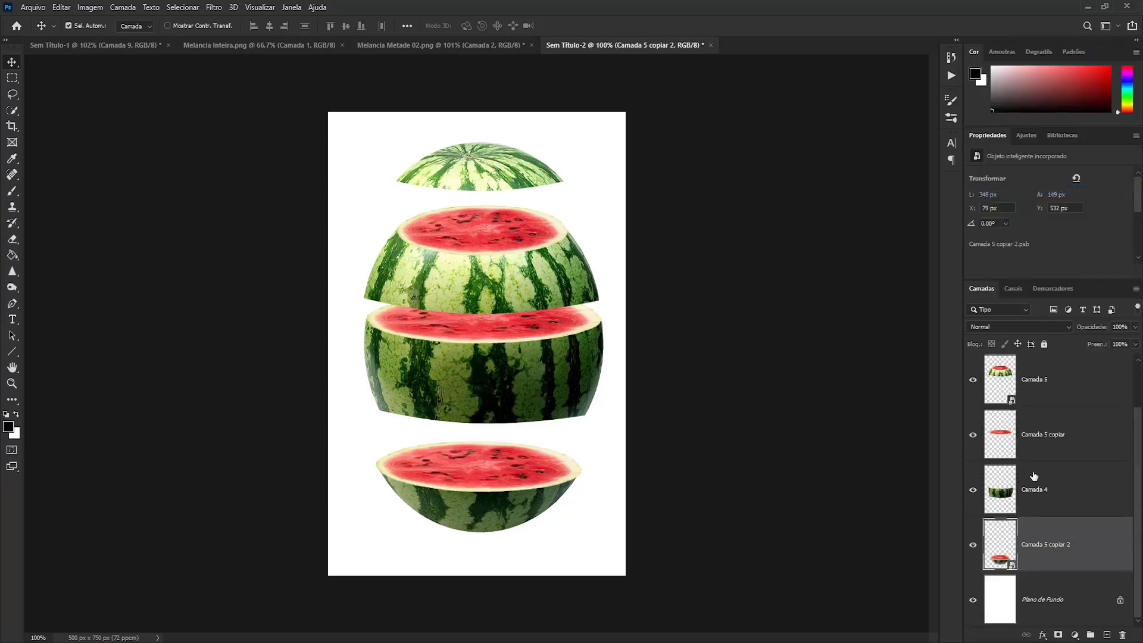
Convert Camada 5 into a smart object.
click(974, 494)
click(973, 494)
right_click(1099, 431)
click(1003, 291)
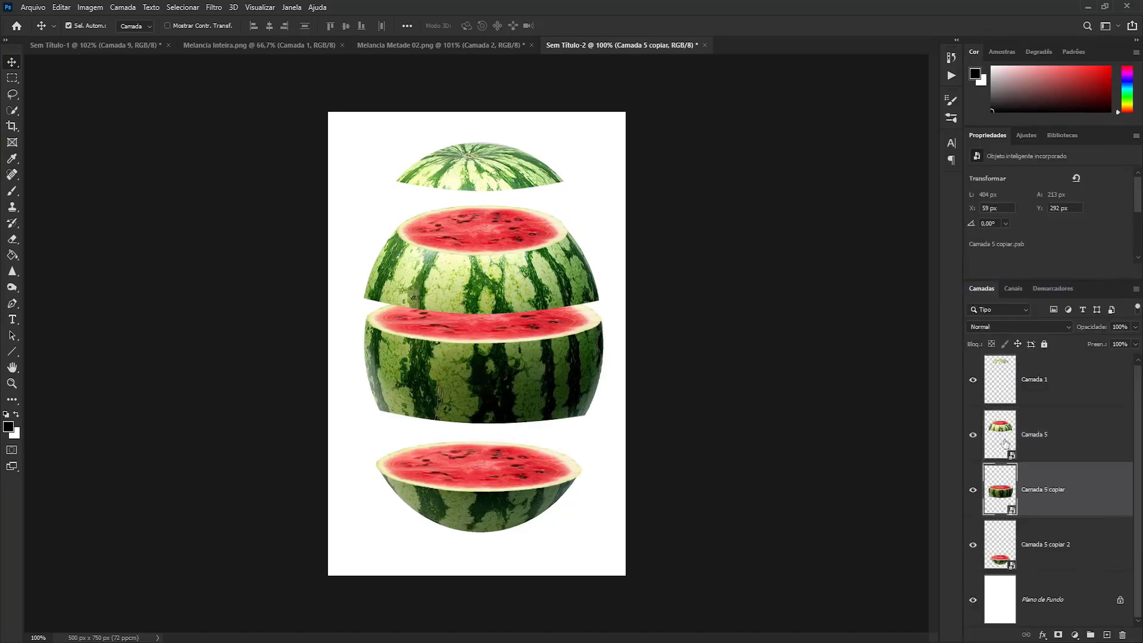
Move the second, middle and bottom slices up to close the gaps between them.
mouse_move(475, 301)
mouse_down()
mouse_move(482, 253)
mouse_move(452, 257)
mouse_up()
drag(468, 373, 471, 346)
drag(453, 490, 492, 439)
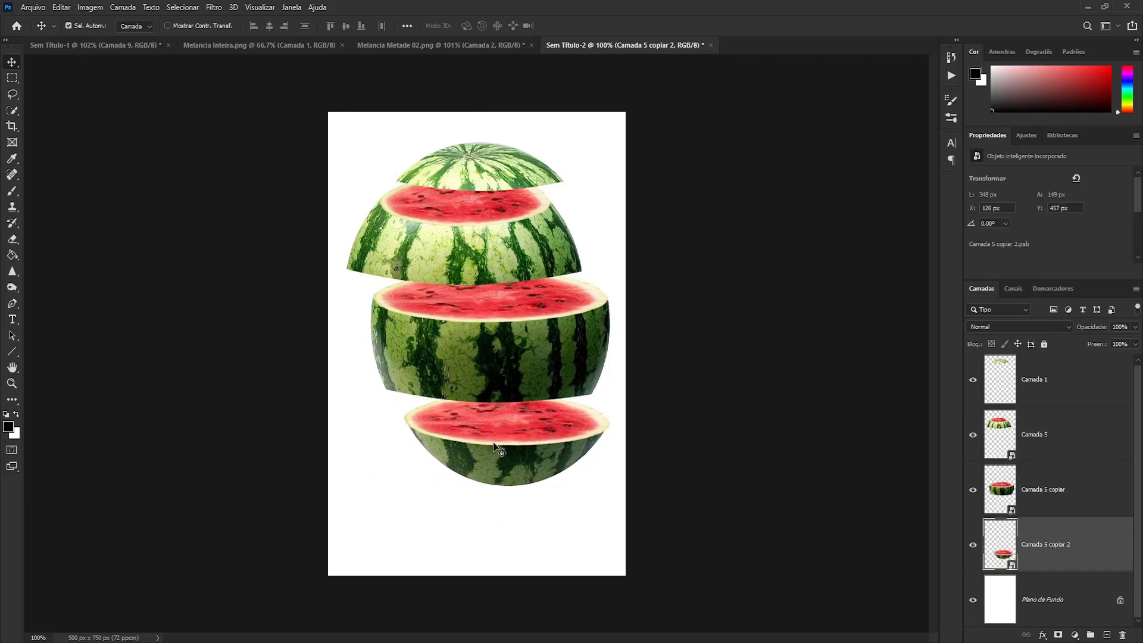
drag(492, 439, 487, 439)
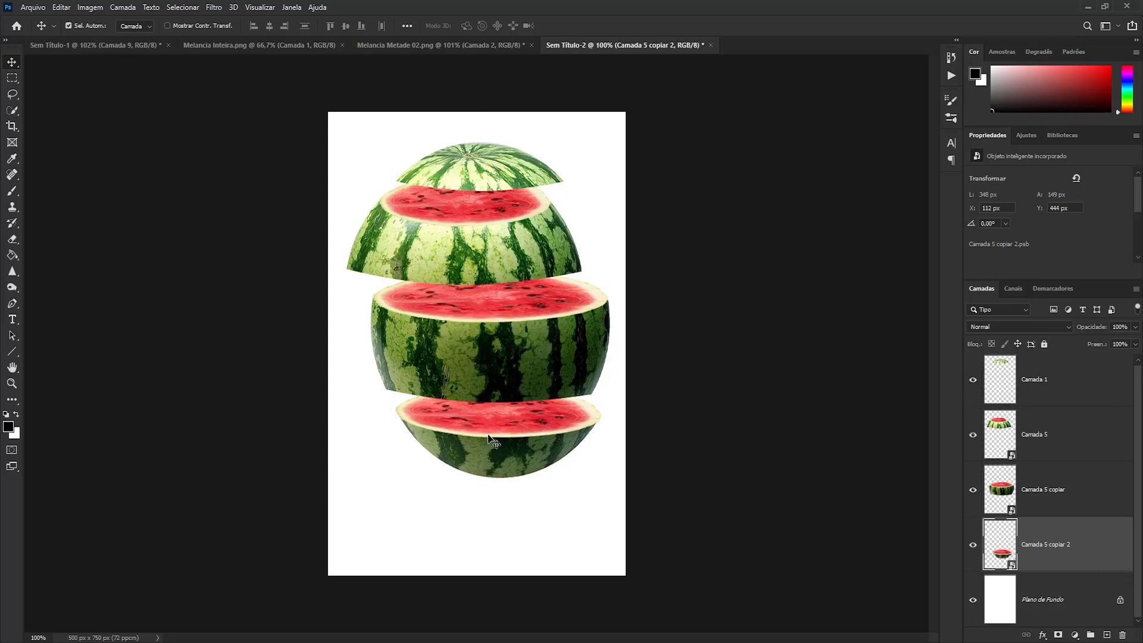
Move the whole watermelon stack down the page and stretch its height just over 100%.
click(1074, 395)
scroll(1075, 482, down, 1)
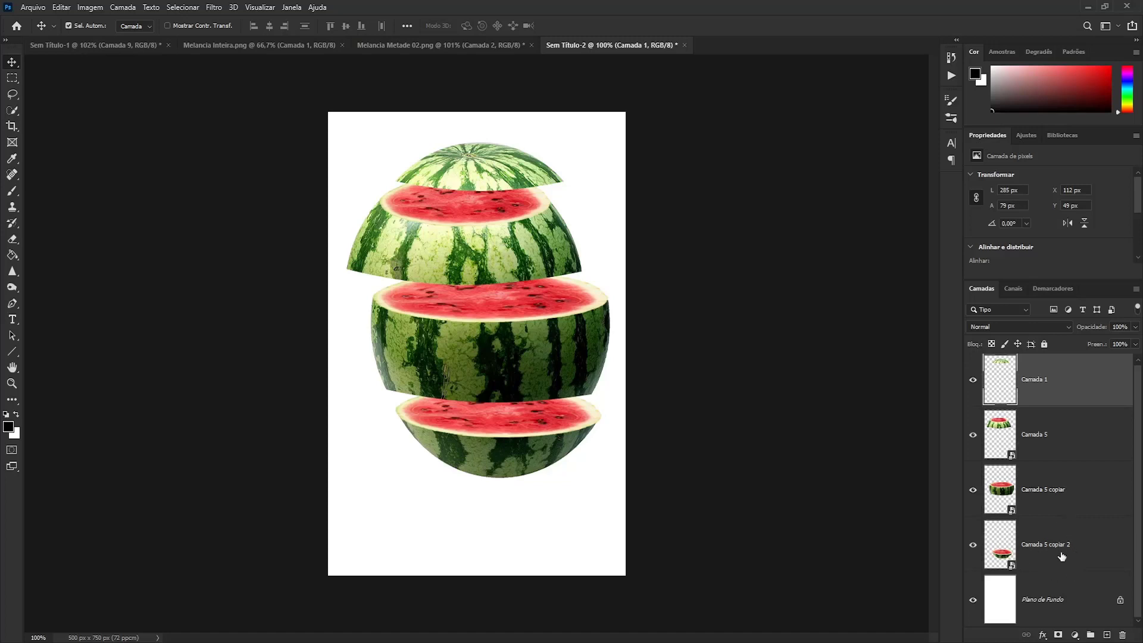
shift+click(1095, 555)
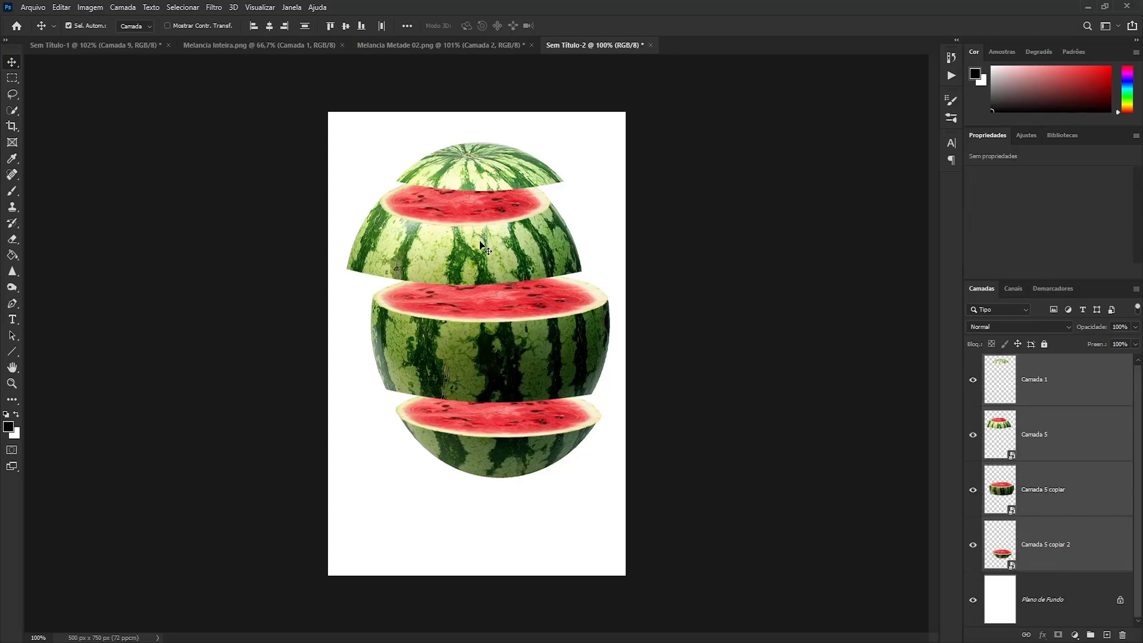
drag(478, 244, 478, 268)
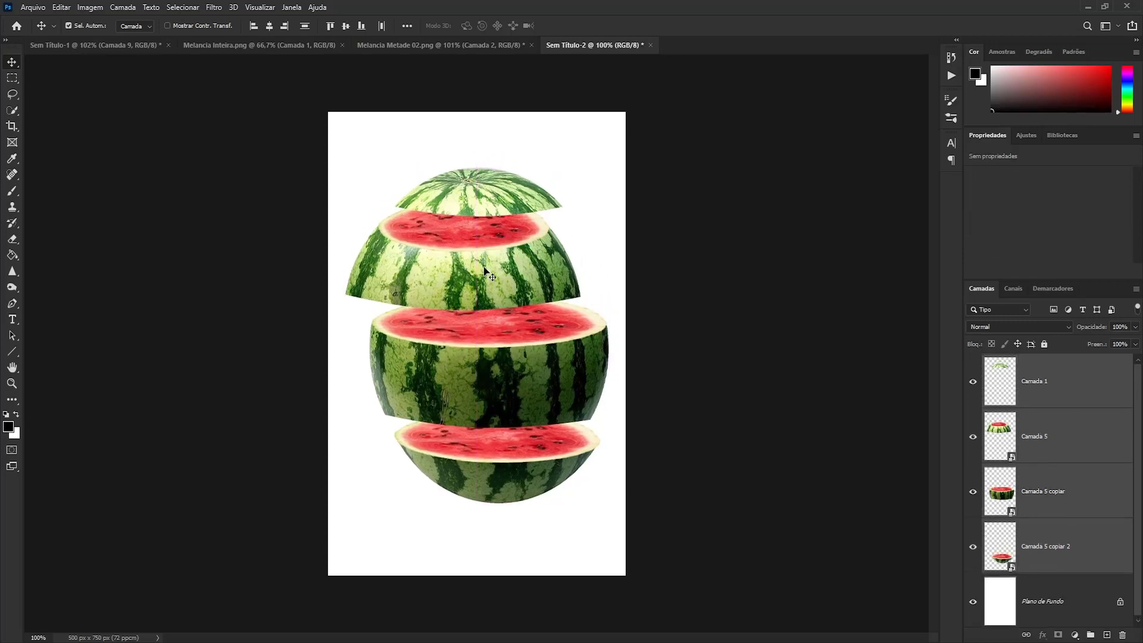
key(ctrl+t)
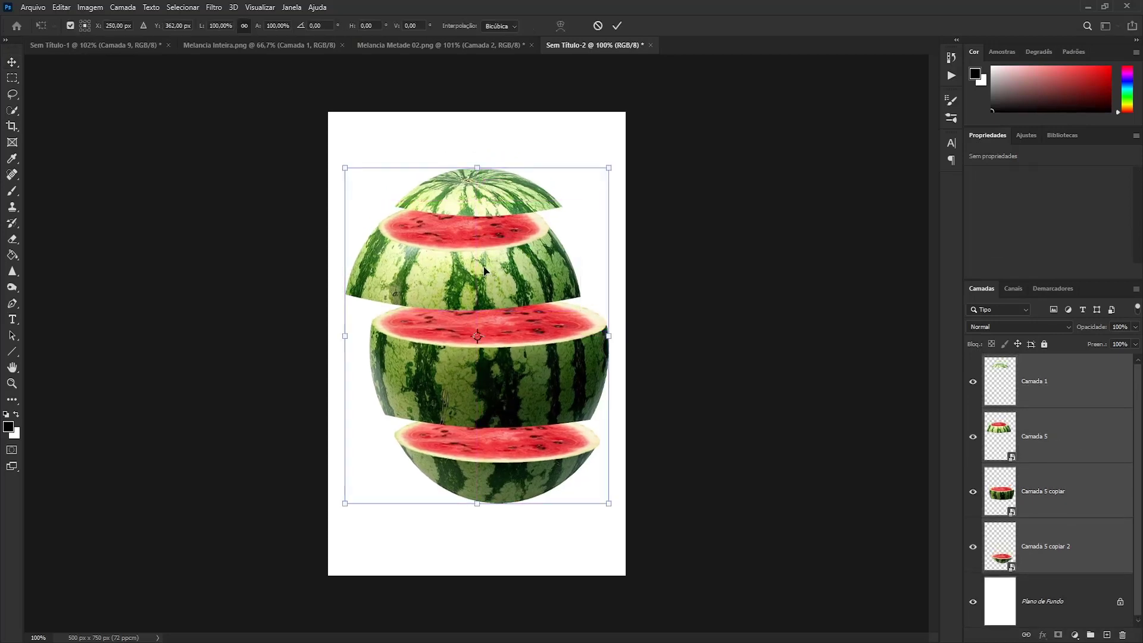
drag(479, 163, 485, 164)
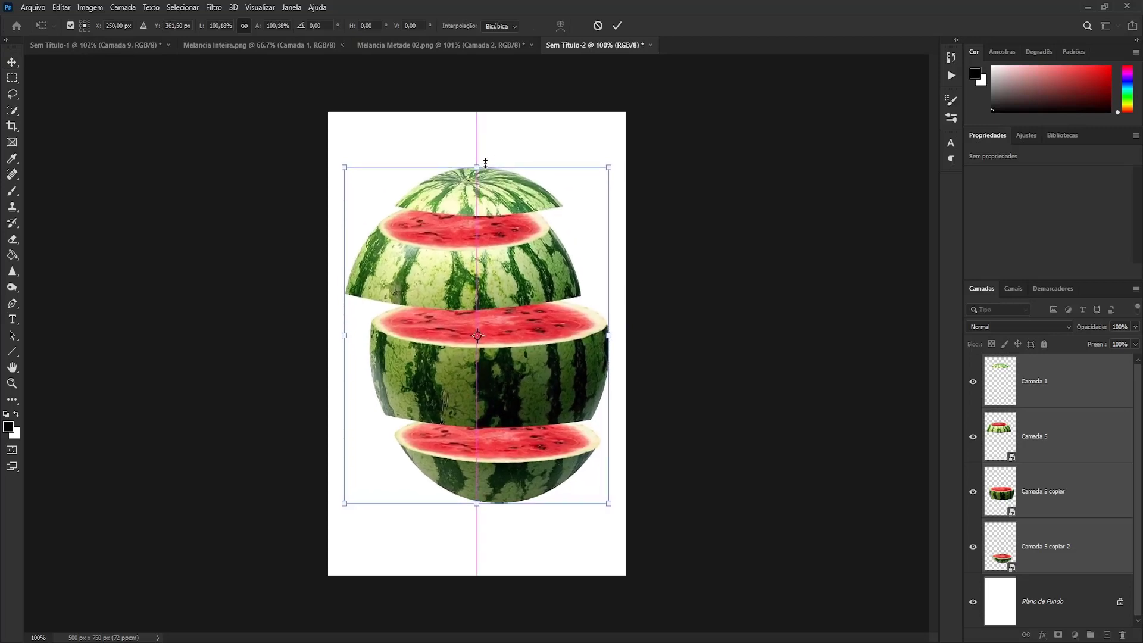
drag(485, 163, 485, 162)
key(Return)
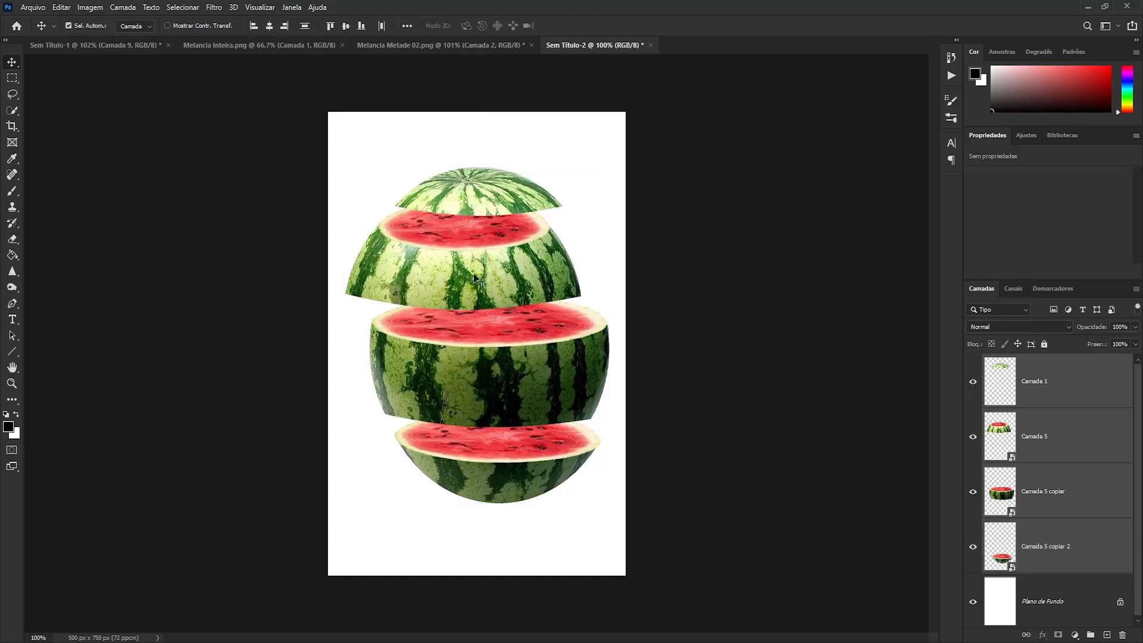
Add a new empty layer above Camada 5.
click(1092, 444)
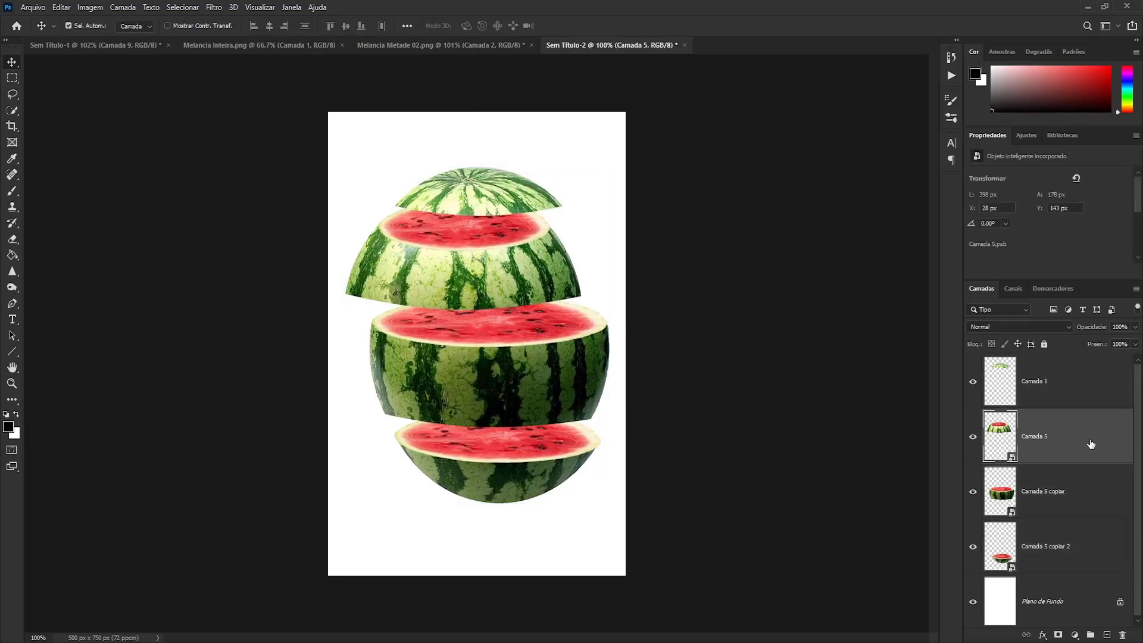
click(972, 439)
click(1107, 636)
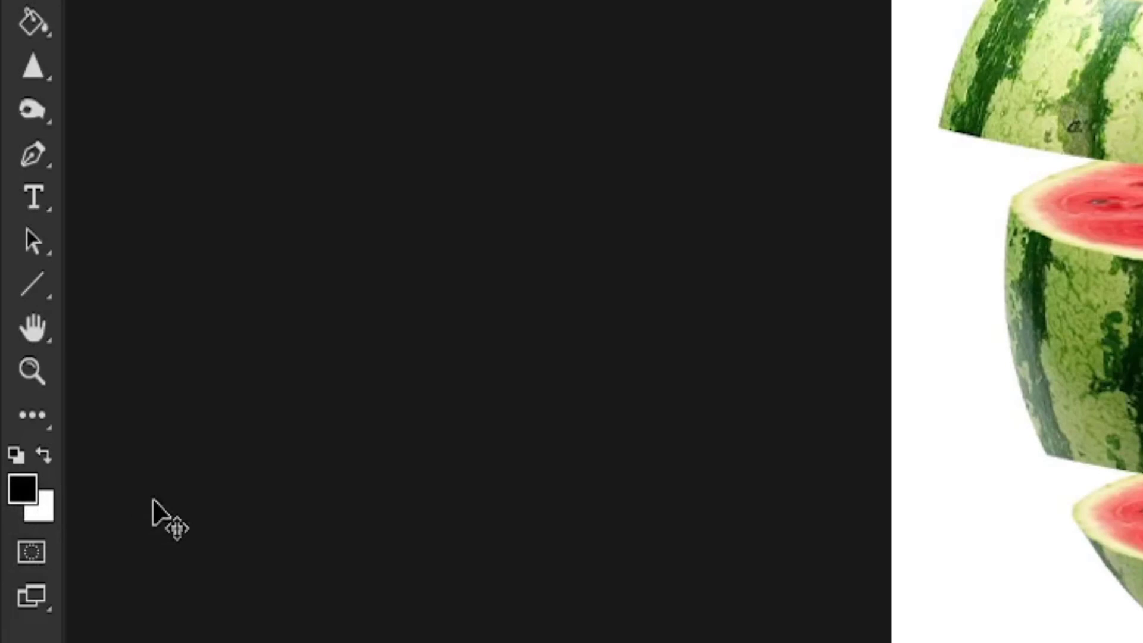
Set black as foreground and lasso the second slice's red flesh along its lower rind.
key(x)
key(x)
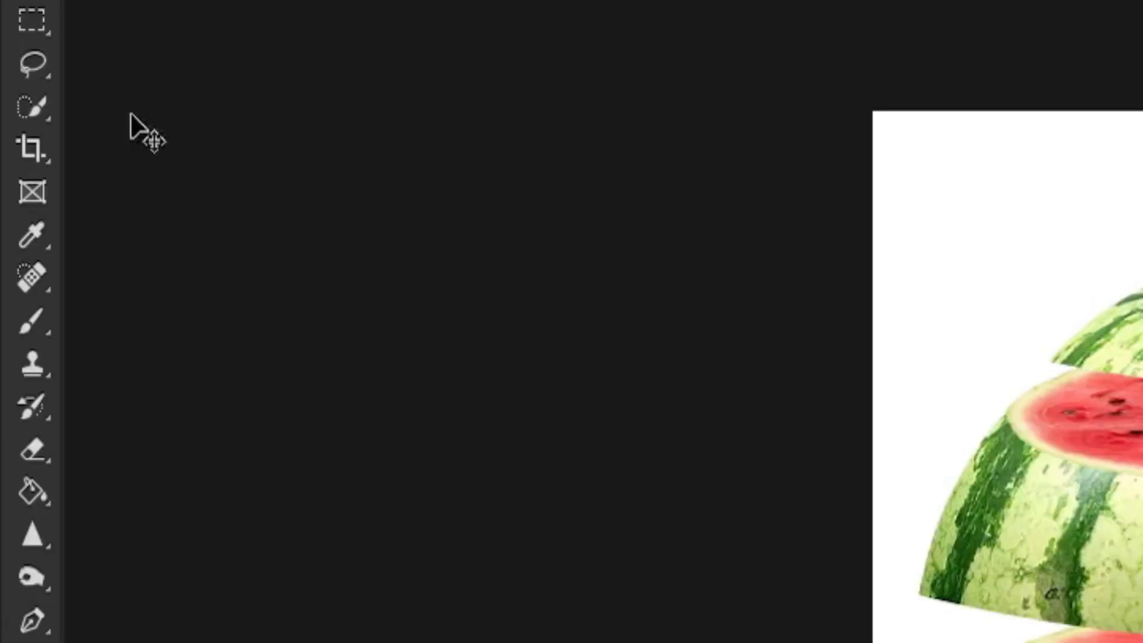
right_click(40, 62)
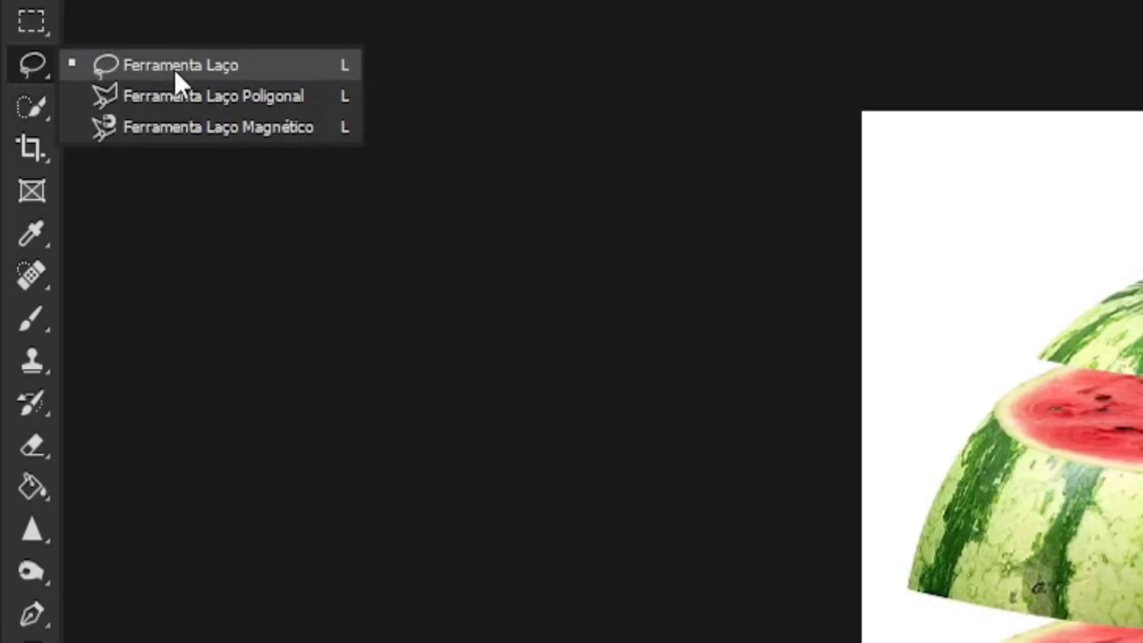
click(174, 69)
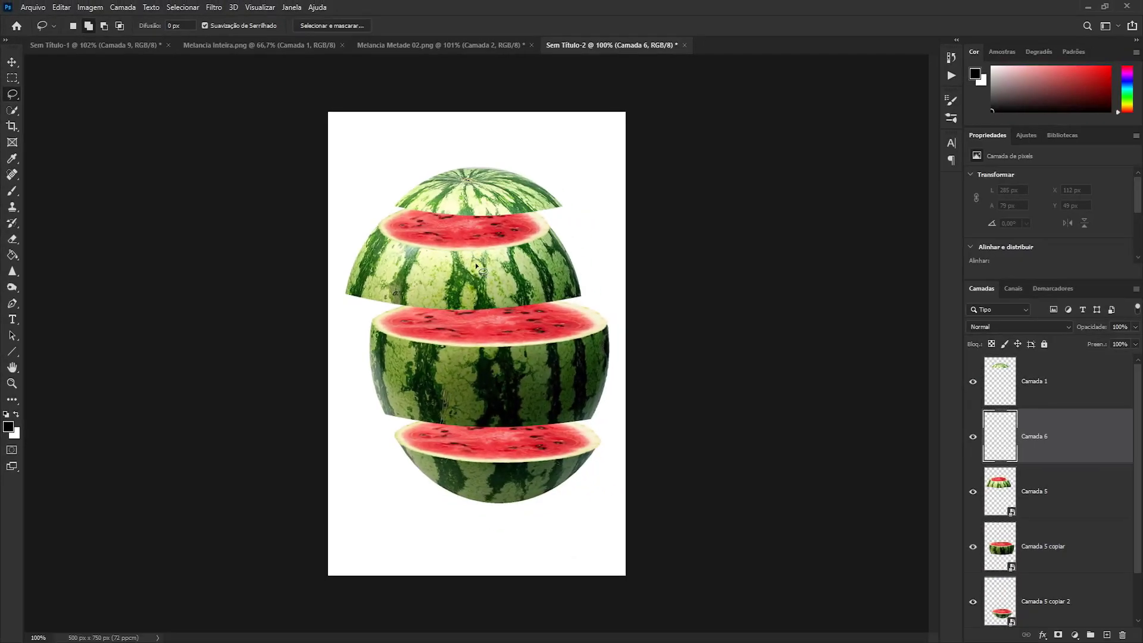
scroll(479, 269, up, 5)
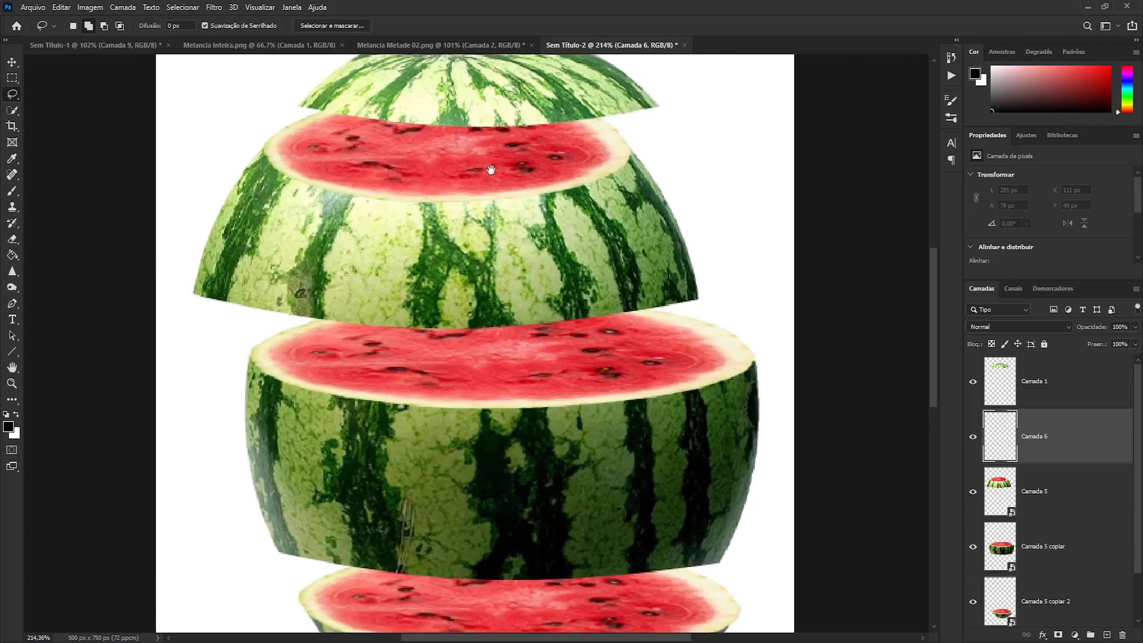
drag(490, 169, 494, 276)
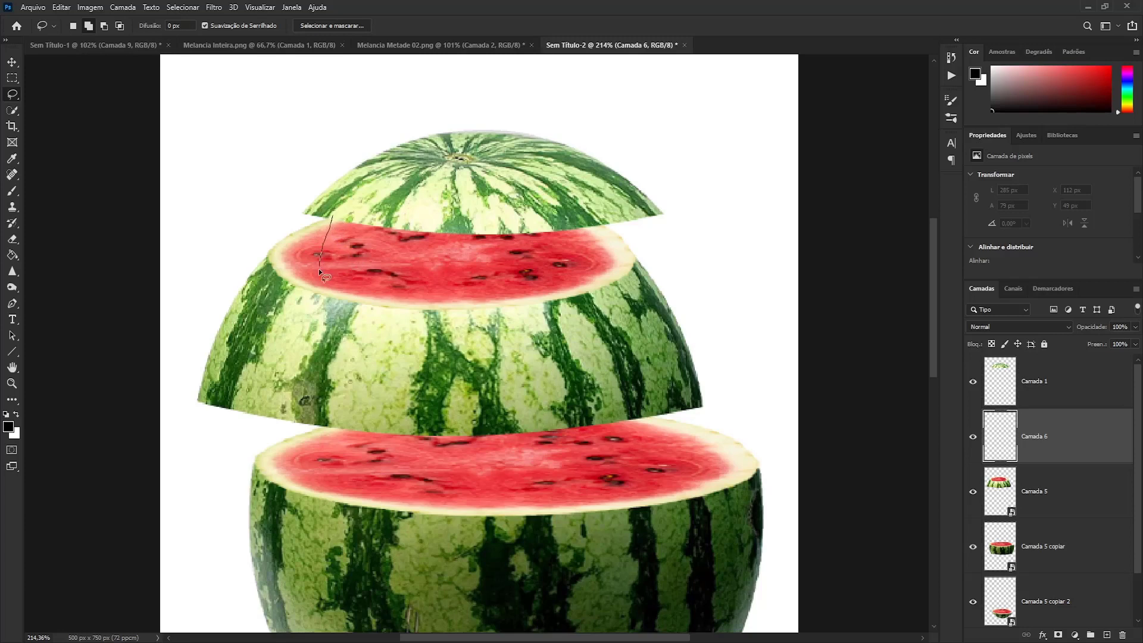
drag(319, 271, 325, 287)
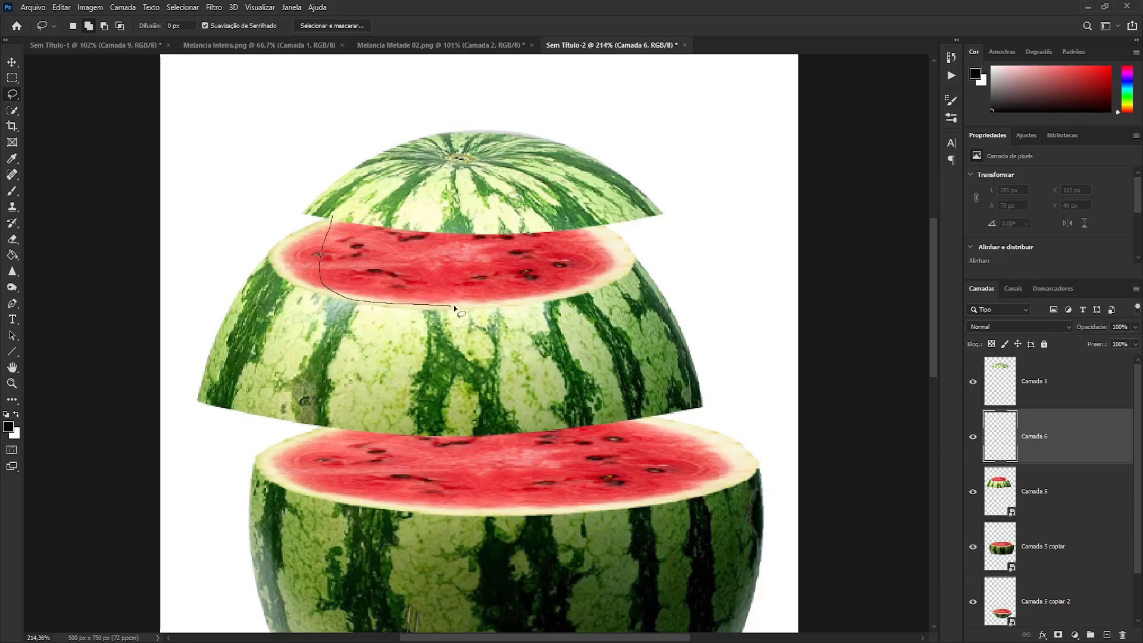
mouse_move(537, 299)
mouse_down()
mouse_move(602, 287)
mouse_move(635, 247)
mouse_move(566, 208)
mouse_move(362, 203)
mouse_move(334, 223)
mouse_up()
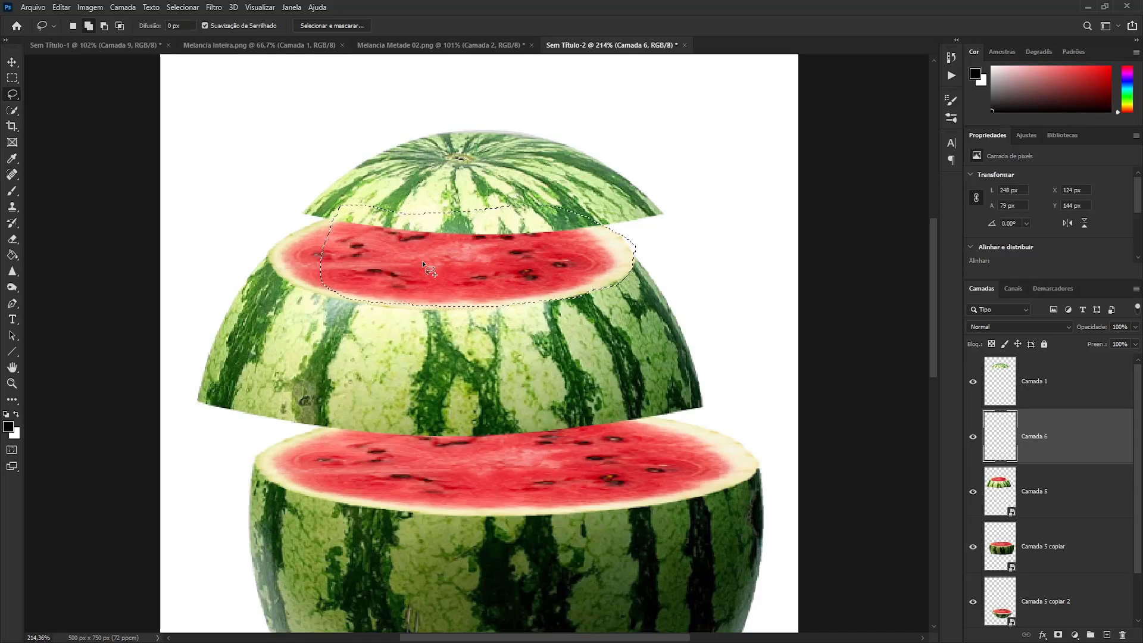
Fill the selection black, deselect, clip Camada 6 to the slice, and shift it slightly.
key(alt+BackSpace)
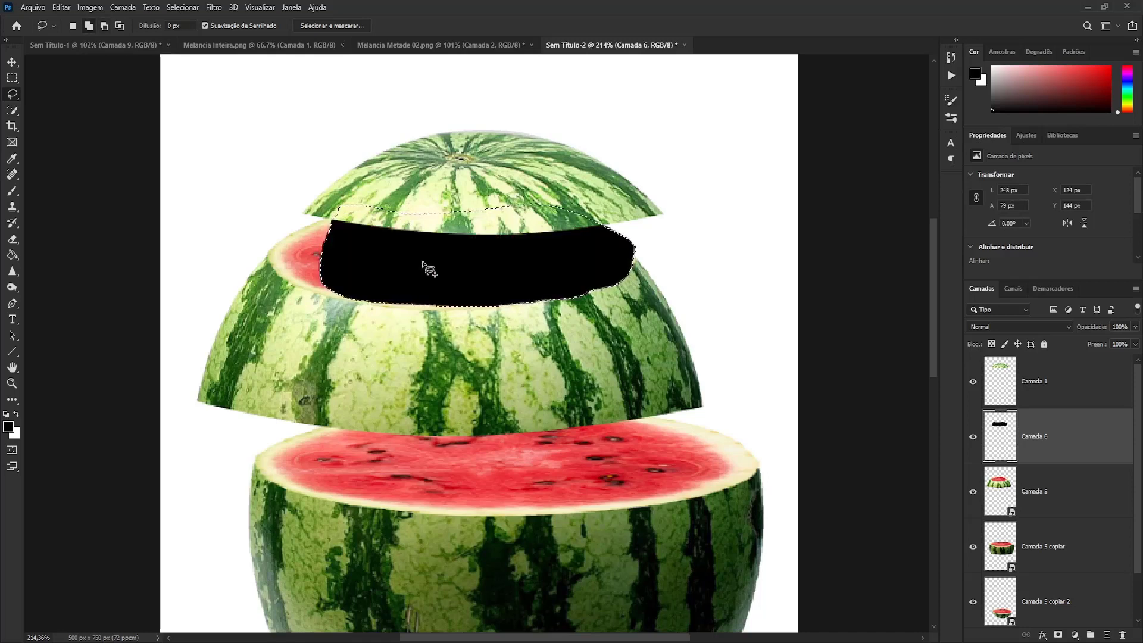
key(ctrl+d)
key(v)
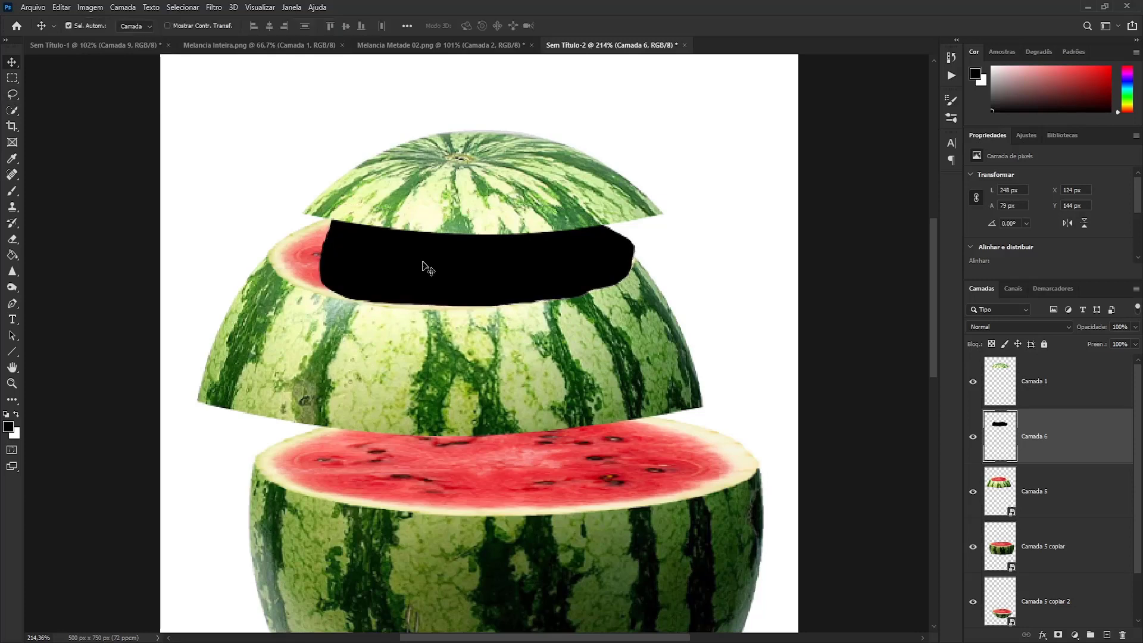
right_click(1077, 438)
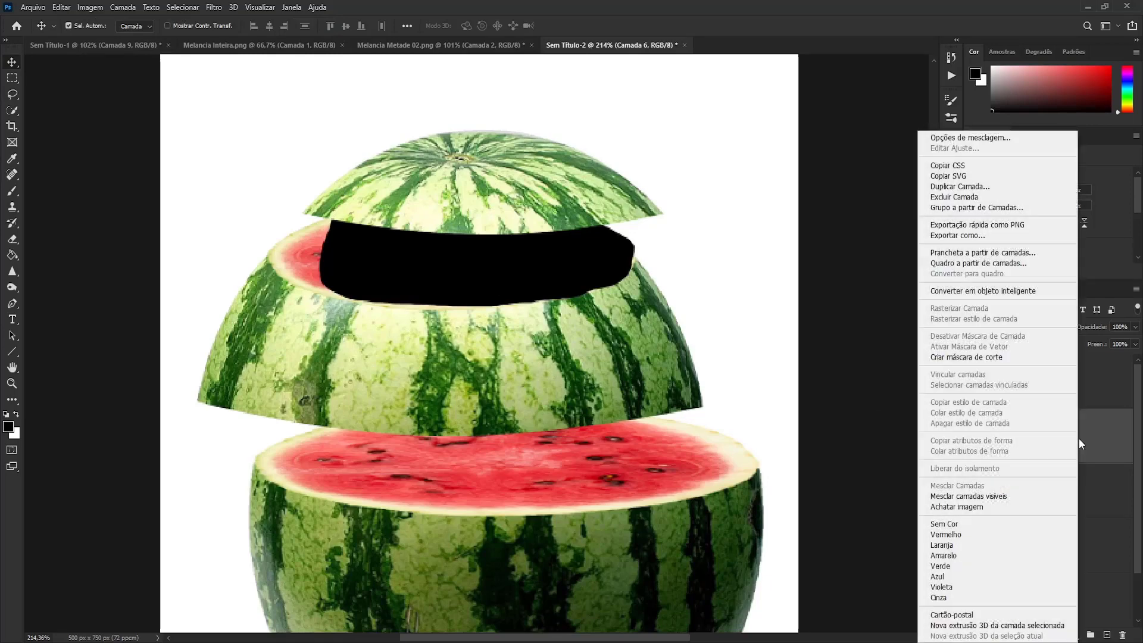
click(979, 357)
drag(479, 270, 409, 275)
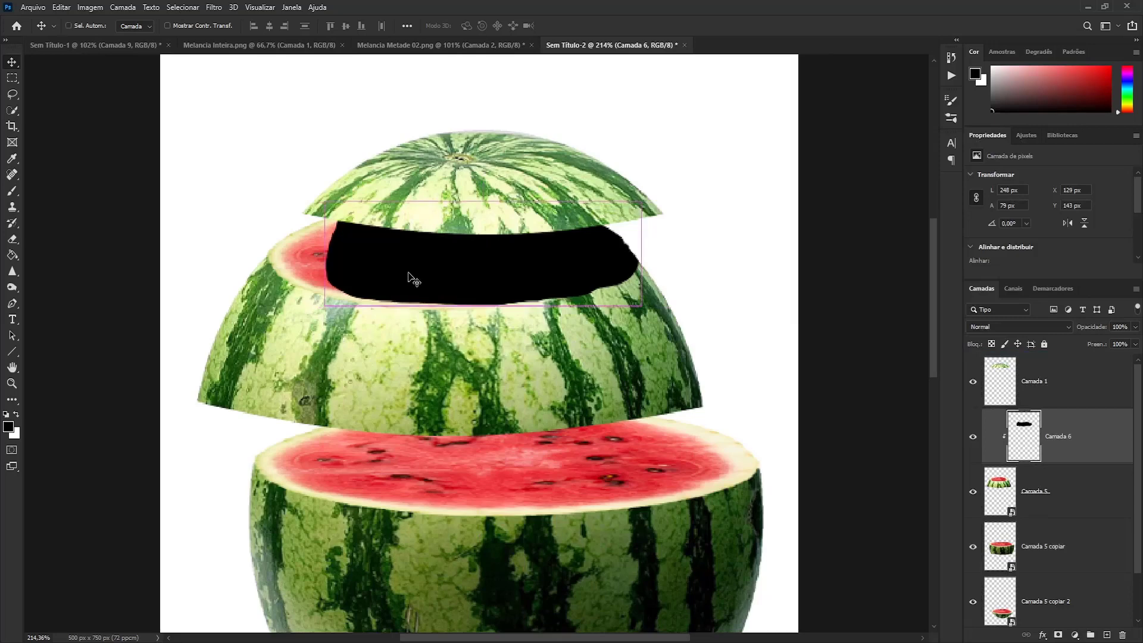
Warp the black shape so its left edge curves down toward the rind.
key(ctrl+t)
right_click(367, 245)
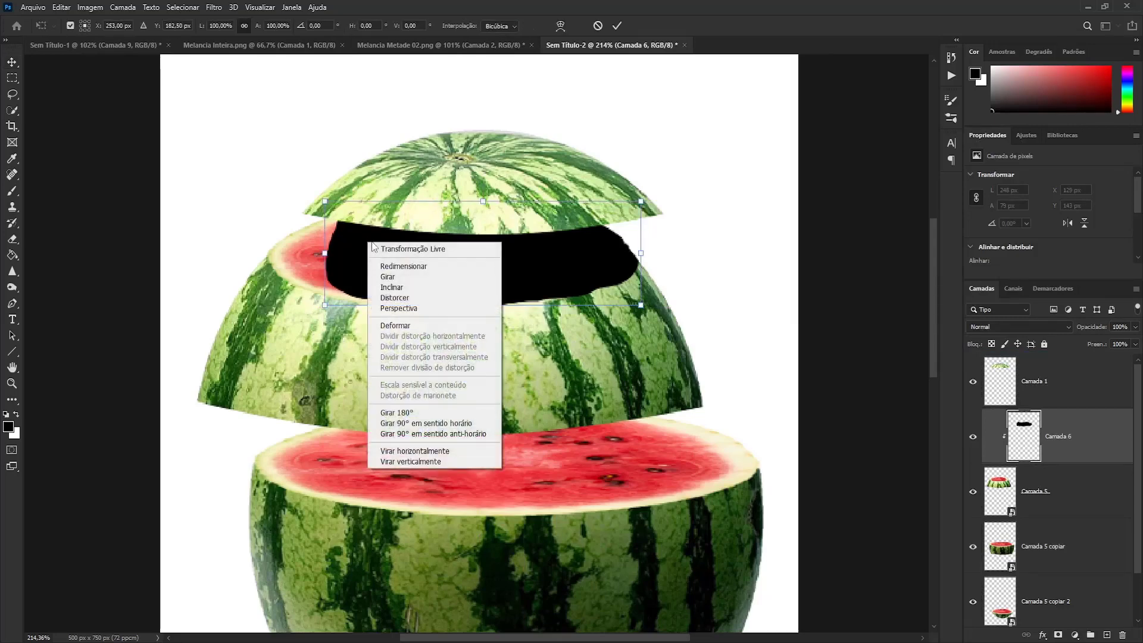
click(388, 325)
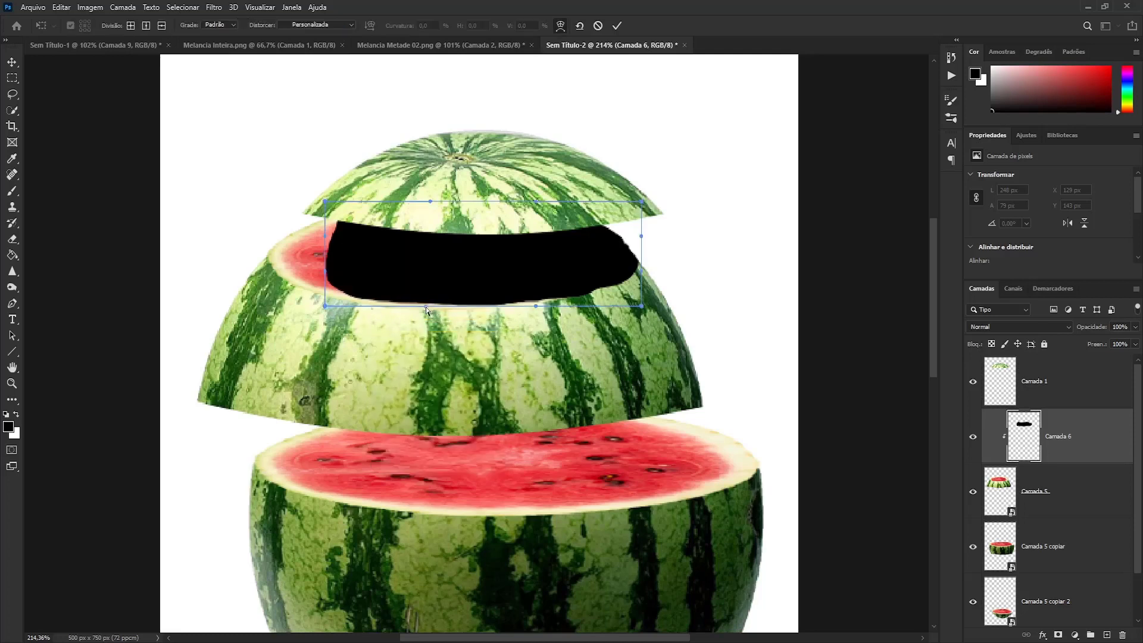
click(326, 318)
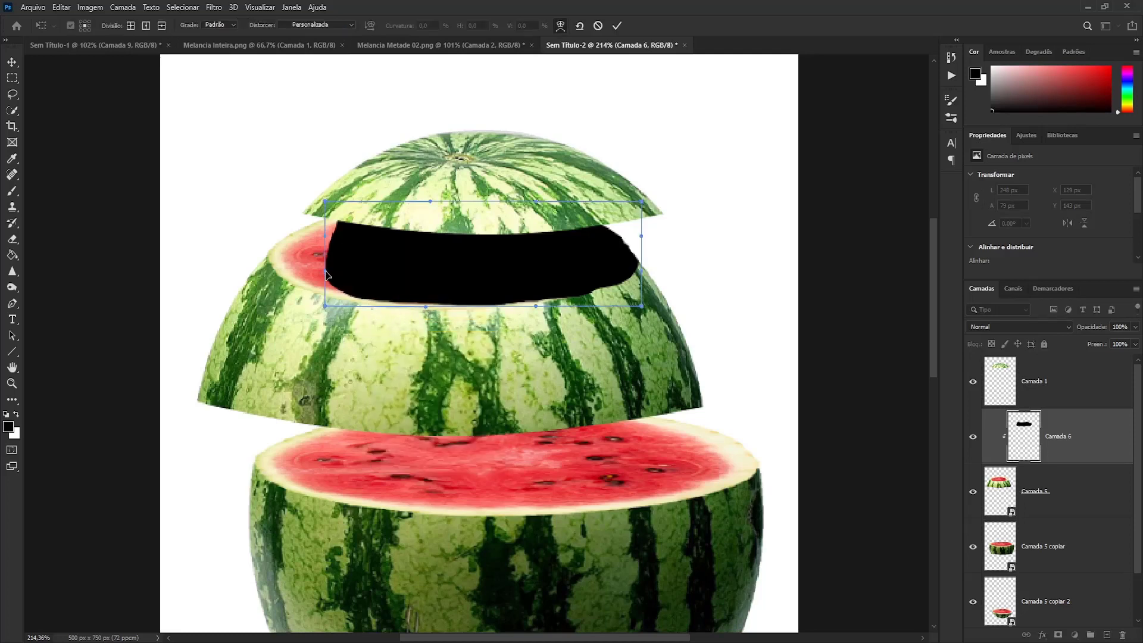
drag(326, 275, 313, 301)
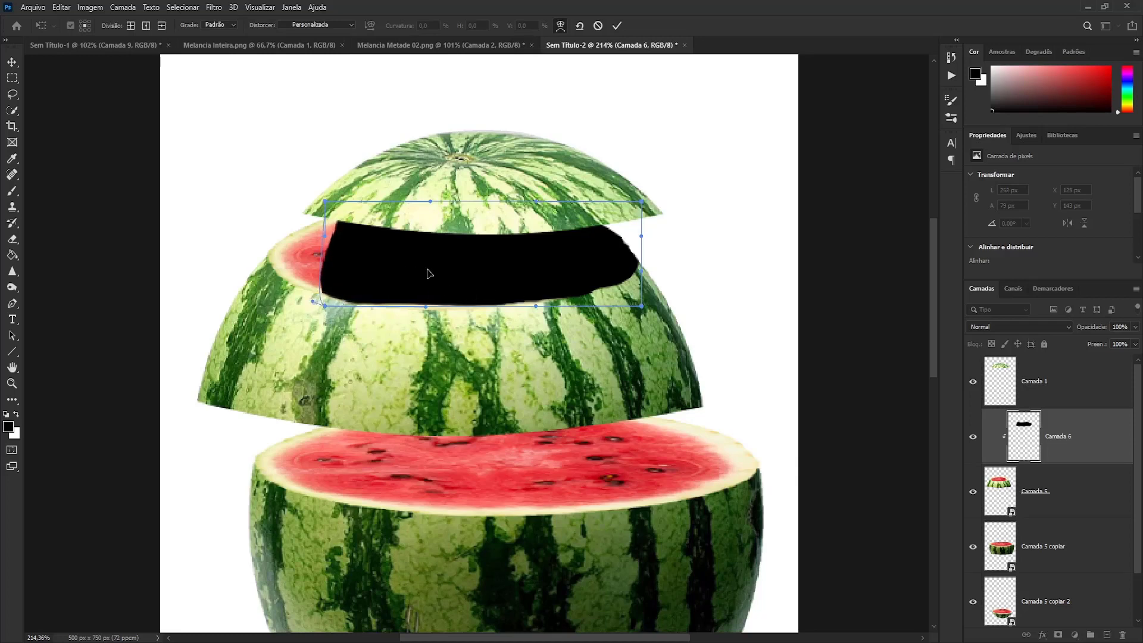
key(Return)
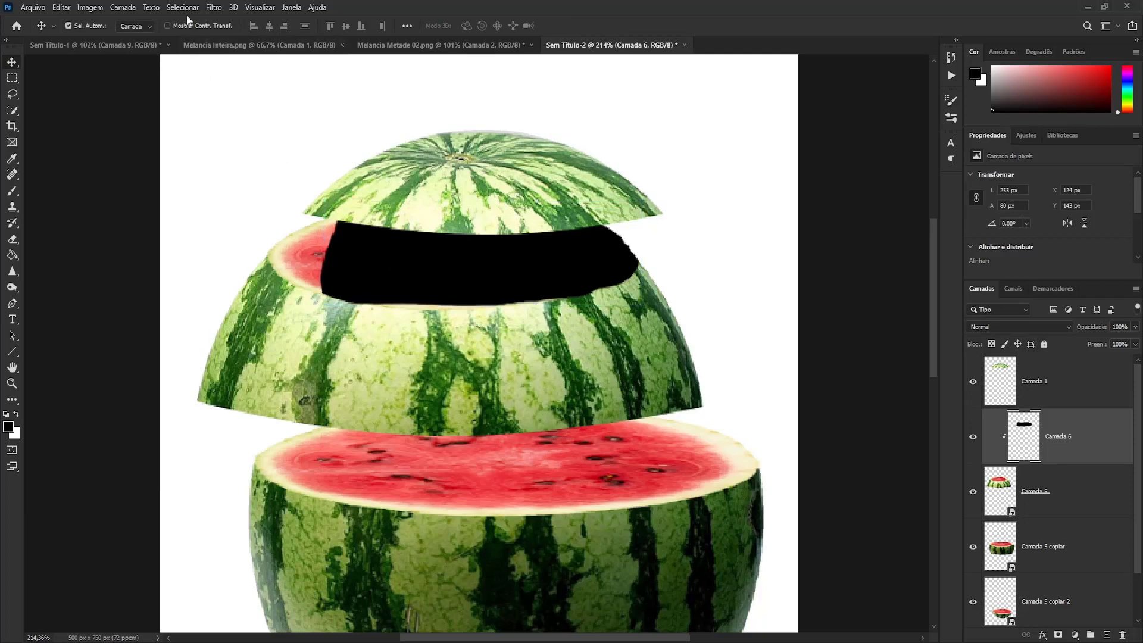
Apply an 18 px Gaussian Blur to the black shadow shape.
click(214, 7)
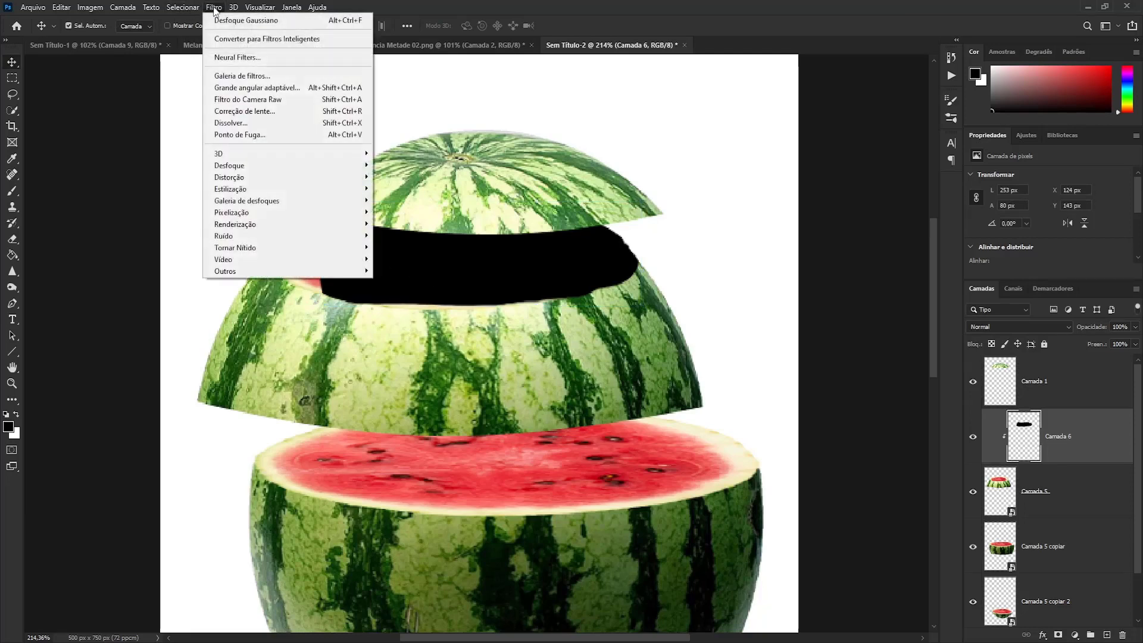
mouse_move(229, 165)
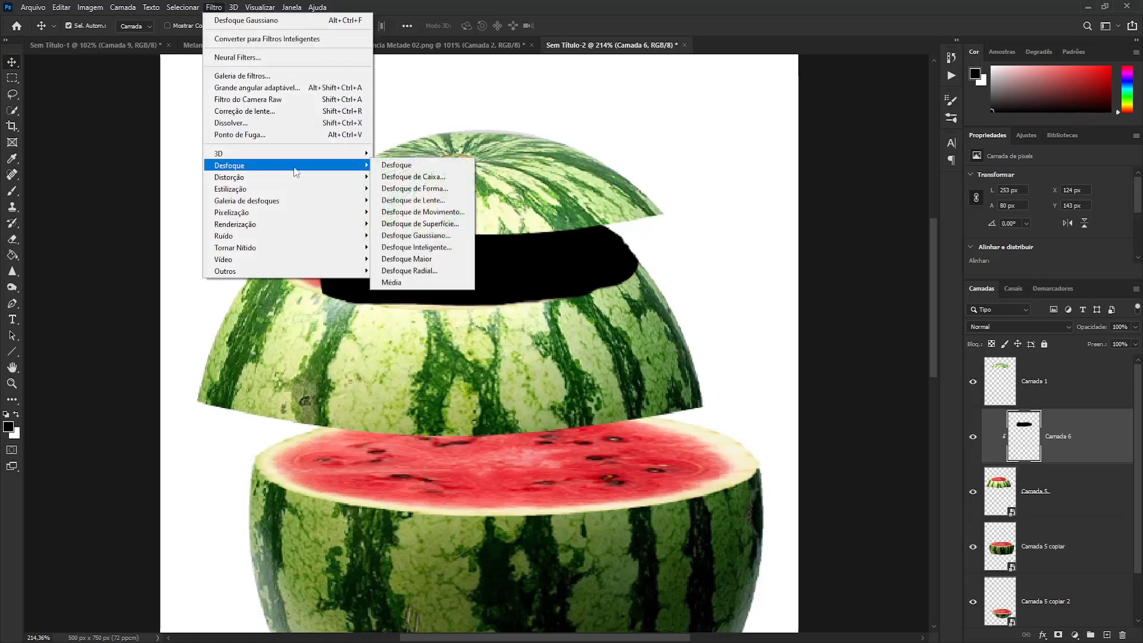
click(430, 235)
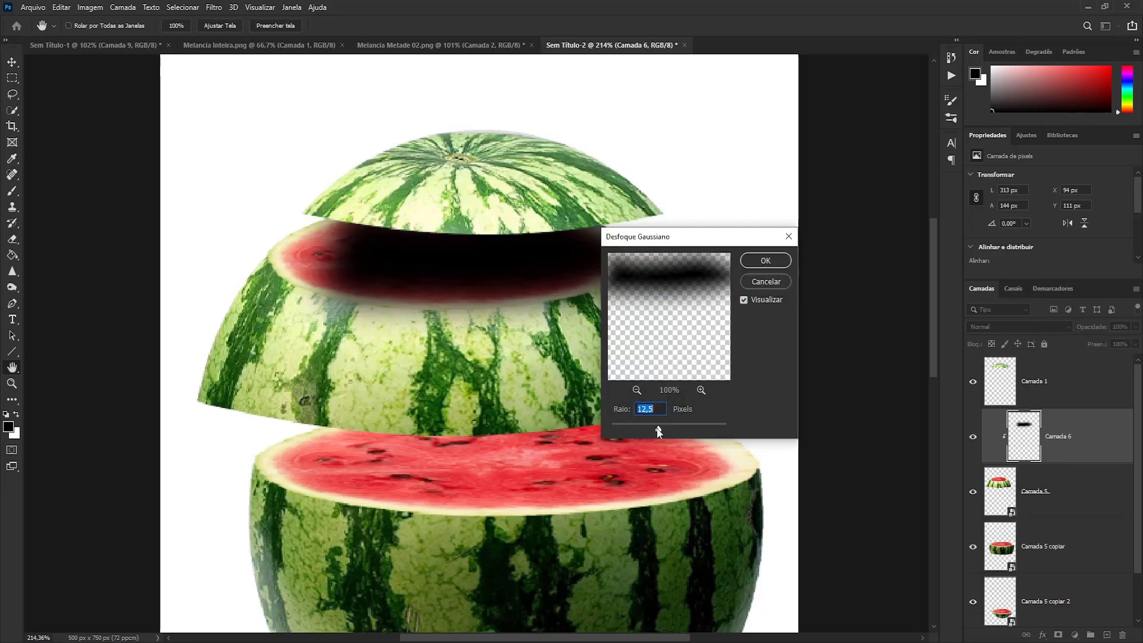
drag(658, 429, 660, 430)
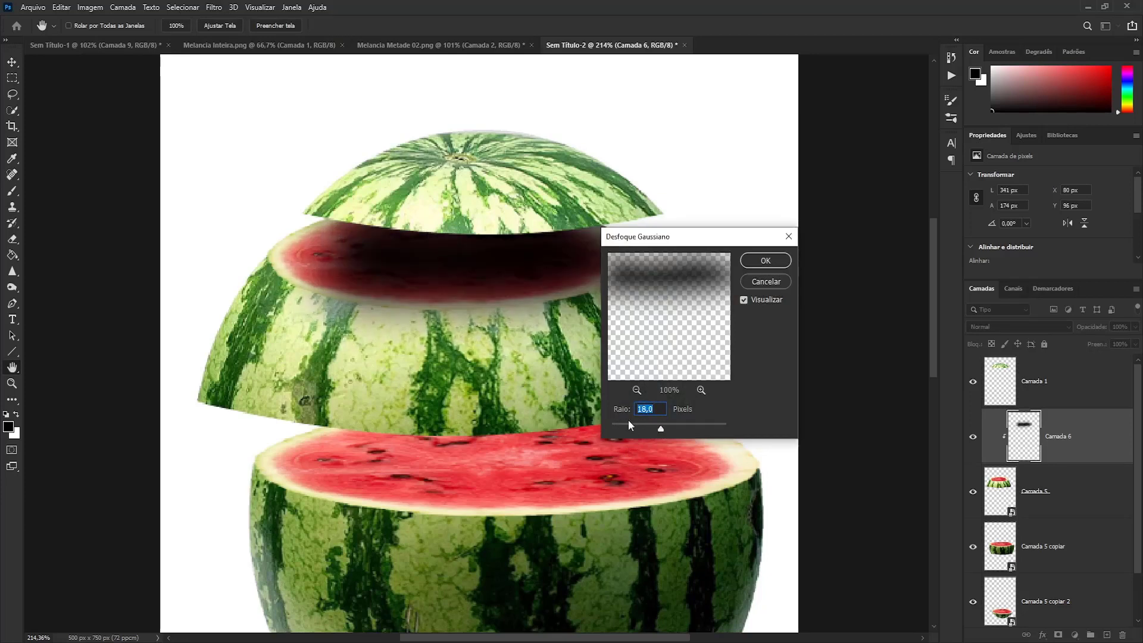
click(765, 260)
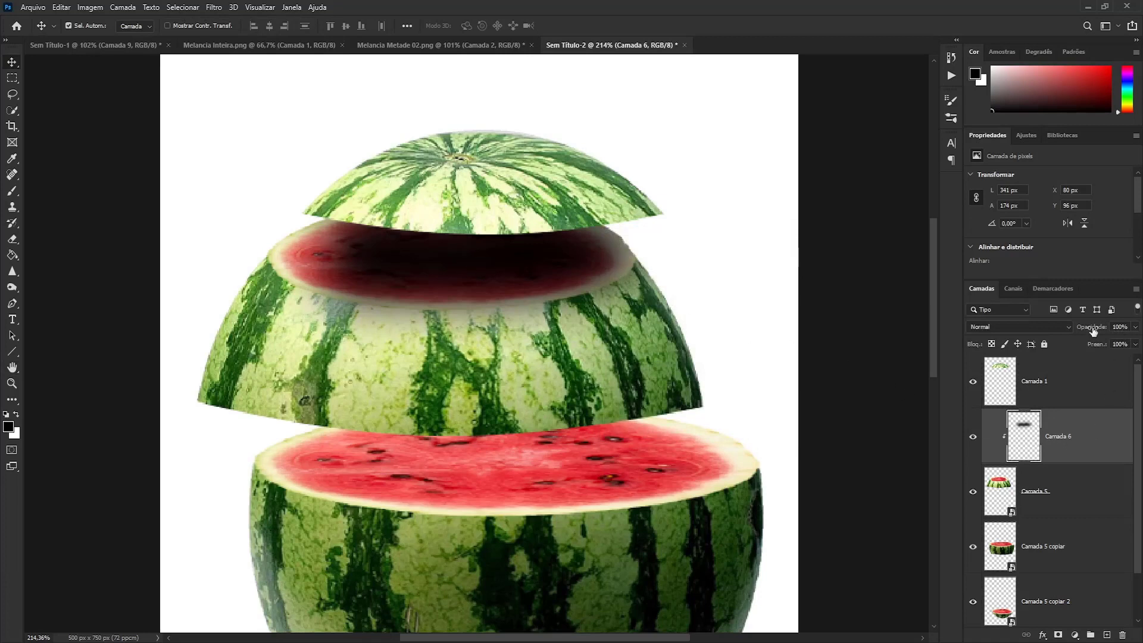
Set the Camada 6 shadow layer opacity to 75%.
double_click(1116, 327)
text(75)
key(Return)
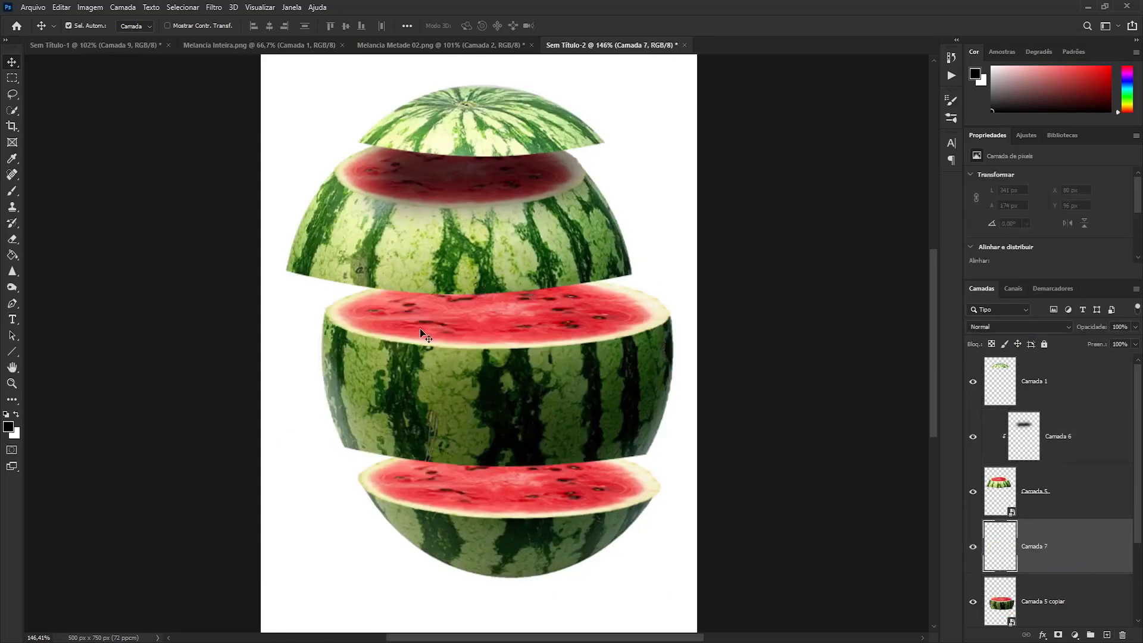
Lasso the middle slice's red face, fill it black, and clip it to that slice.
key(l)
alt+scroll(495, 348, up, 3)
drag(268, 226, 274, 224)
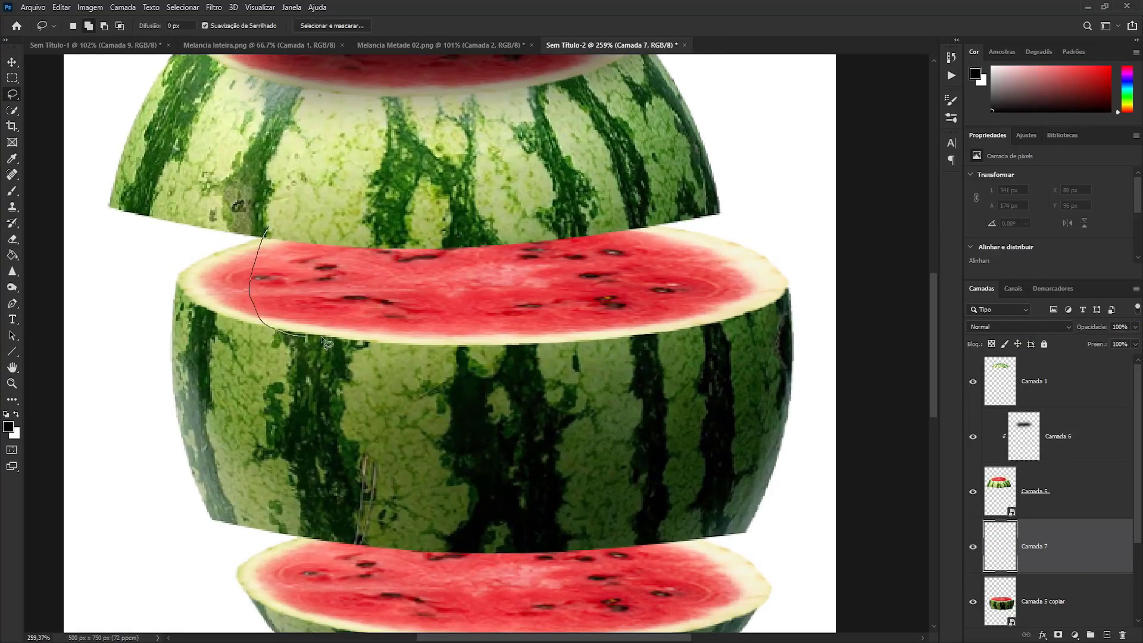
key(alt+BackSpace)
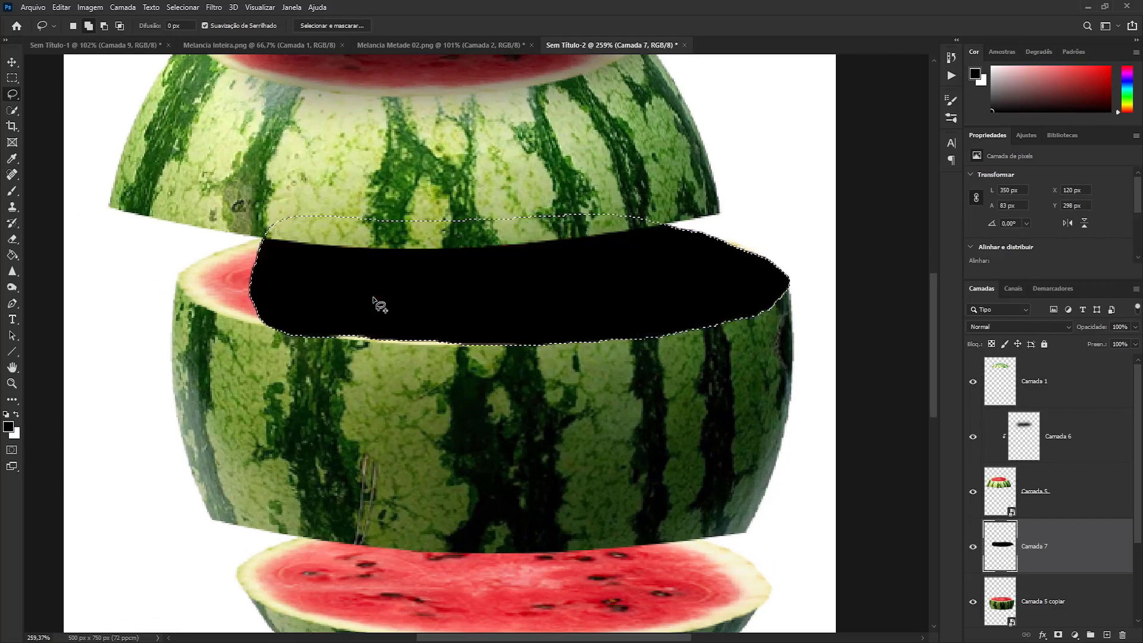
key(ctrl+d)
right_click(1053, 545)
click(1024, 266)
Warp the black shadow shape with Free Transform.
key(ctrl+t)
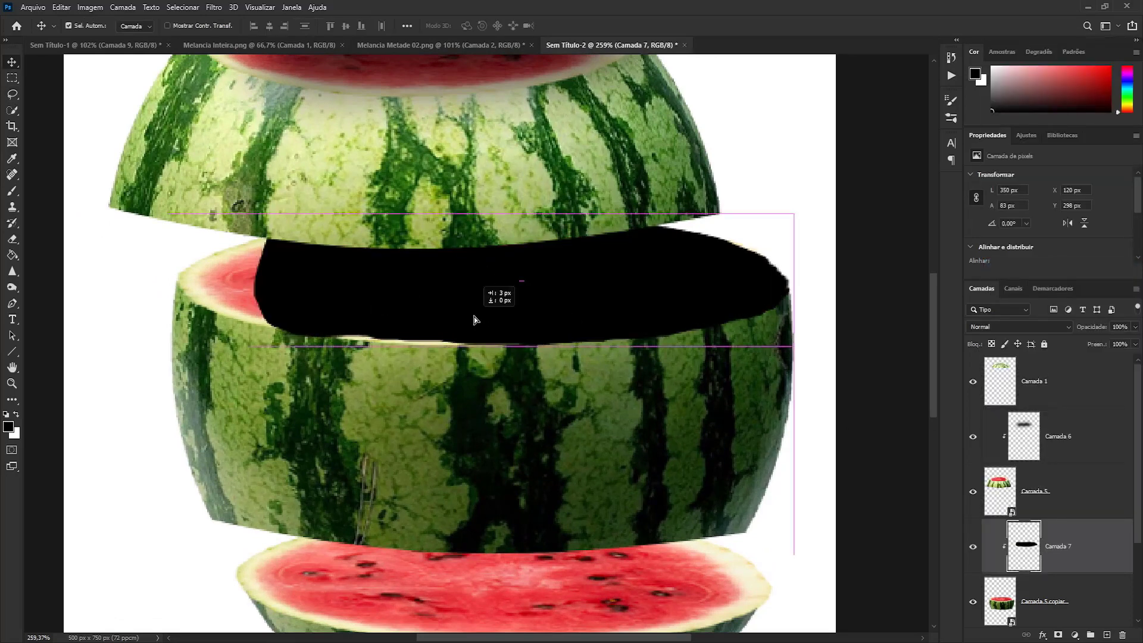
right_click(296, 262)
click(321, 357)
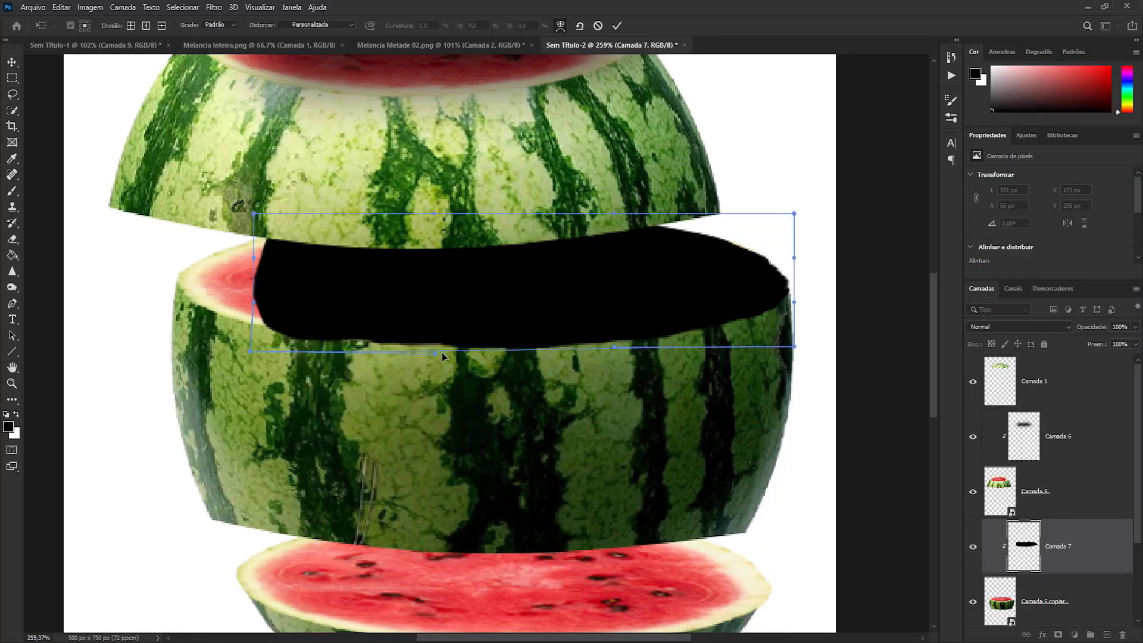
key(Return)
Apply Gaussian Blur to the shadow and set its opacity to 75%.
click(214, 7)
click(227, 22)
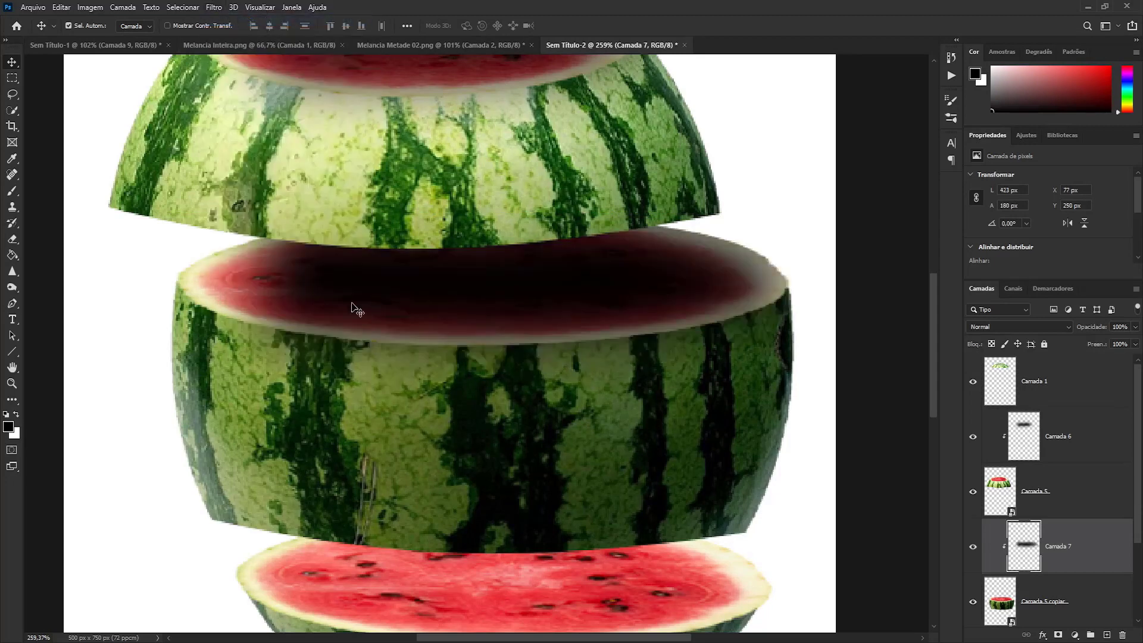
key(7)
key(5)
scroll(424, 391, down, 4)
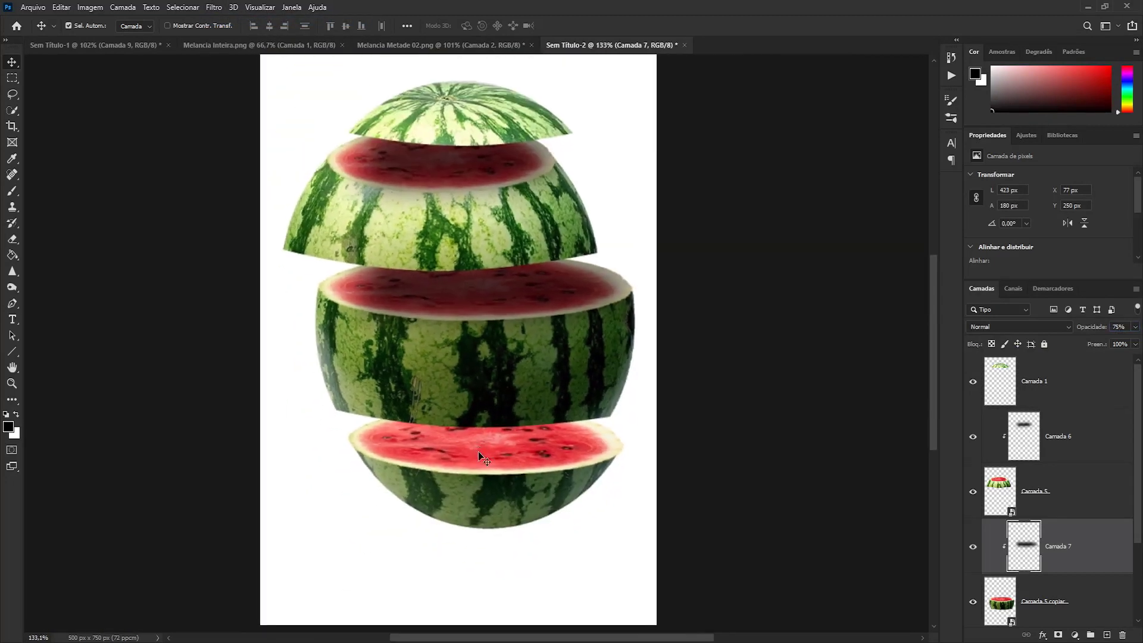
scroll(477, 451, up, 3)
scroll(1079, 536, down, 2)
click(1079, 555)
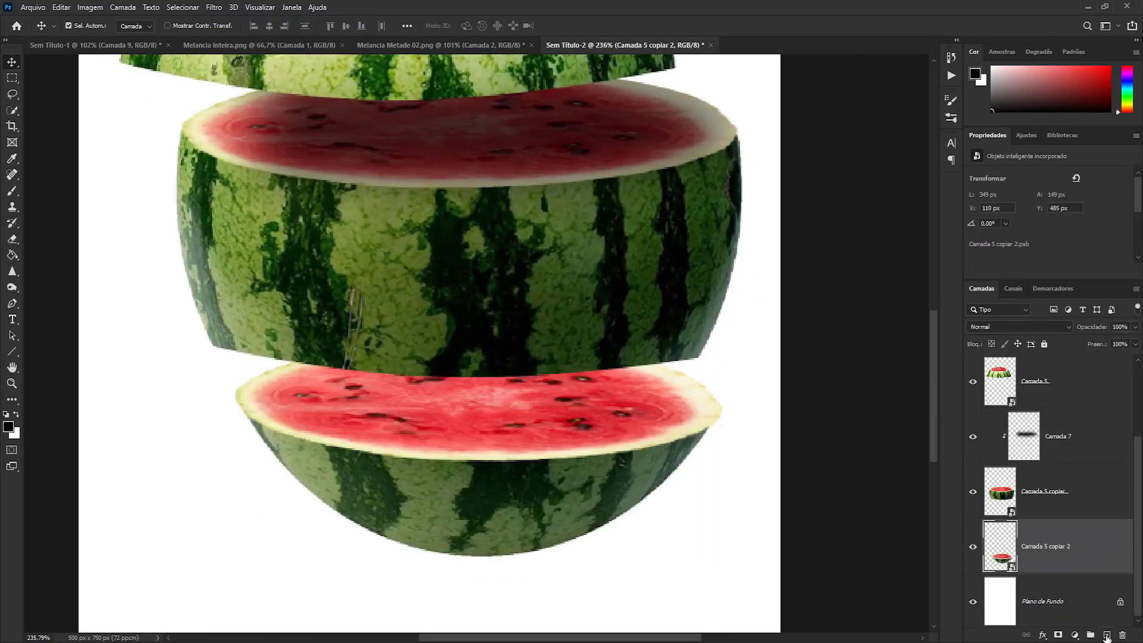
On a new layer, fill the bottom slice's red face black, clipped to that slice.
click(1106, 635)
key(l)
scroll(453, 410, up, 1)
mouse_move(263, 340)
mouse_down()
mouse_move(297, 449)
mouse_move(262, 348)
mouse_up()
key(alt+BackSpace)
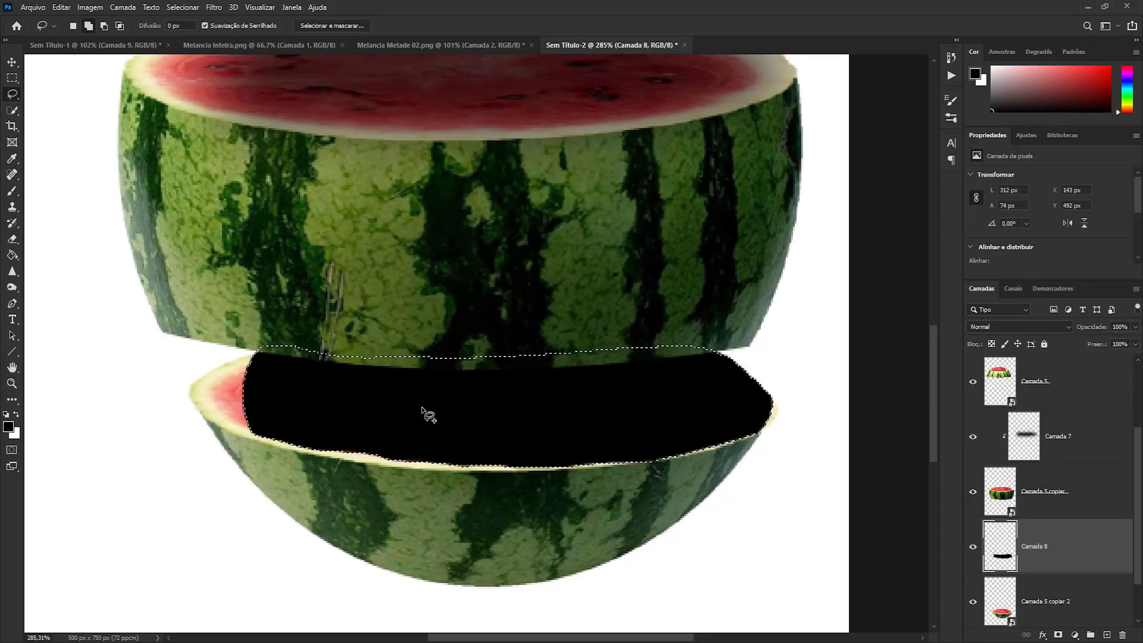
key(ctrl+d)
right_click(1079, 548)
click(1066, 260)
Warp the black shadow so its bottom edge curves downward.
key(ctrl+t)
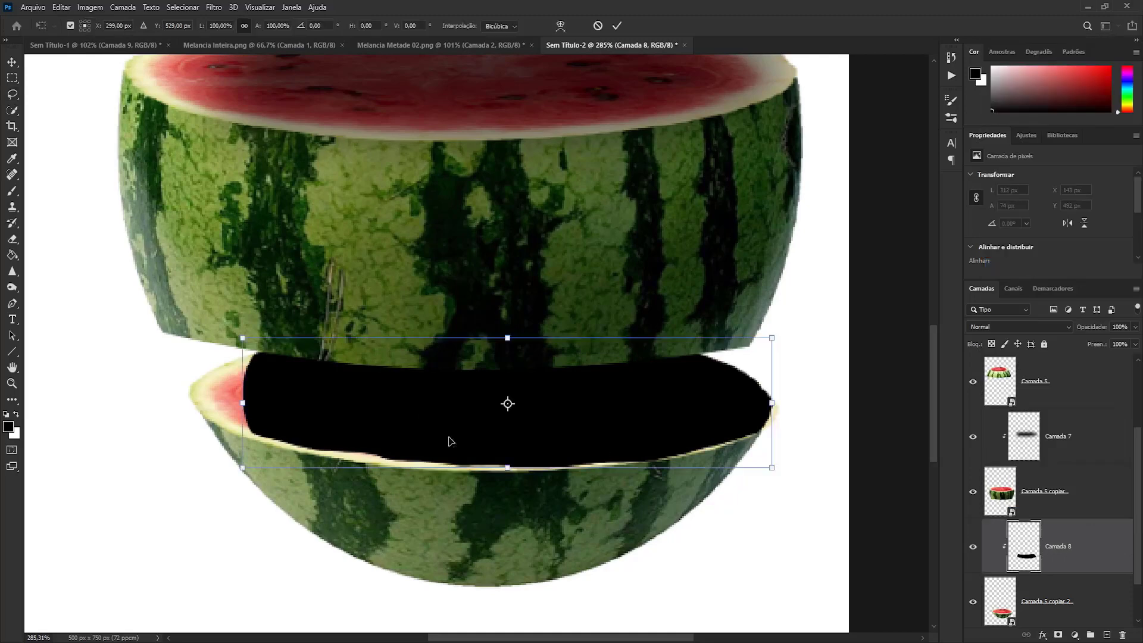
right_click(450, 441)
click(319, 466)
drag(242, 468, 240, 485)
drag(607, 464, 619, 483)
key(Return)
Set the bottom shadow layer's opacity to 75% and view the image at 100%.
click(233, 7)
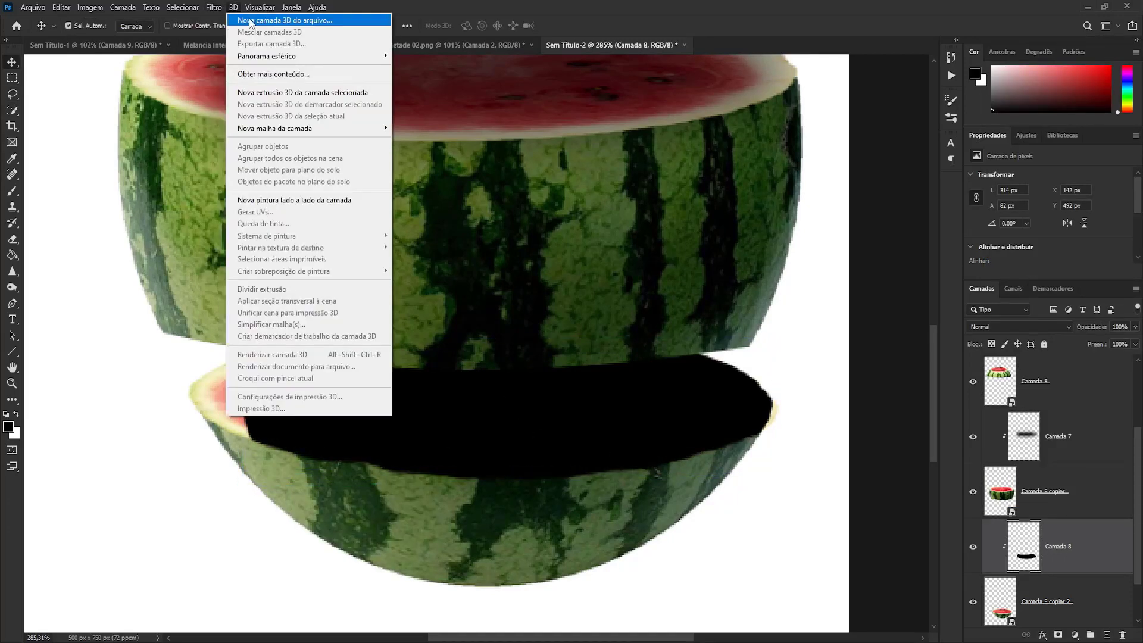
key(Escape)
key(7)
key(5)
key(ctrl+0)
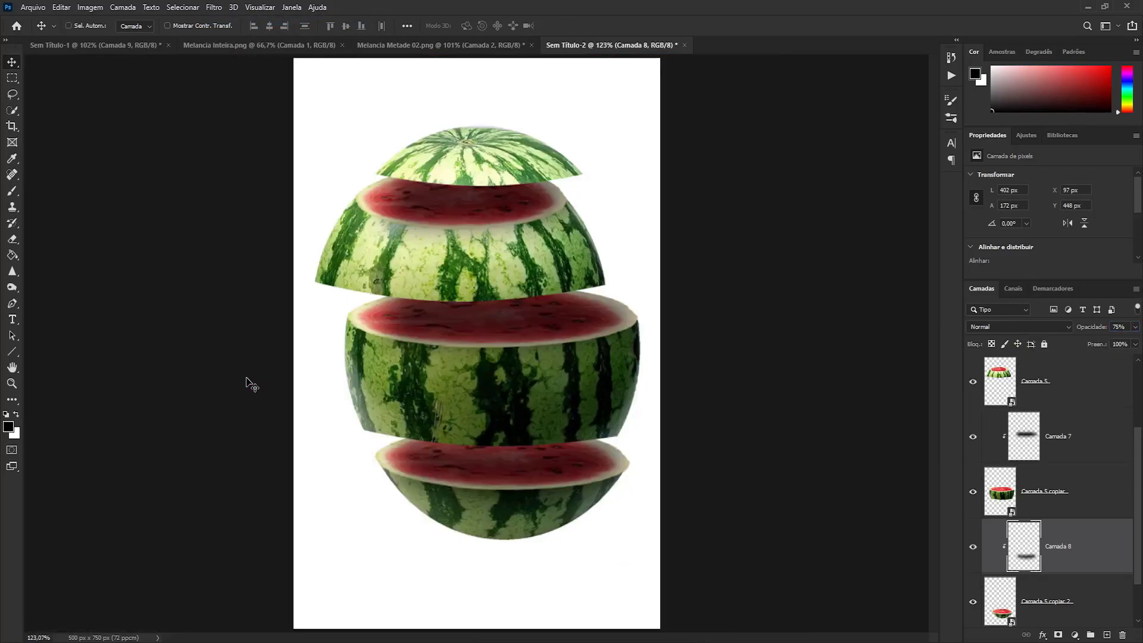
key(ctrl+1)
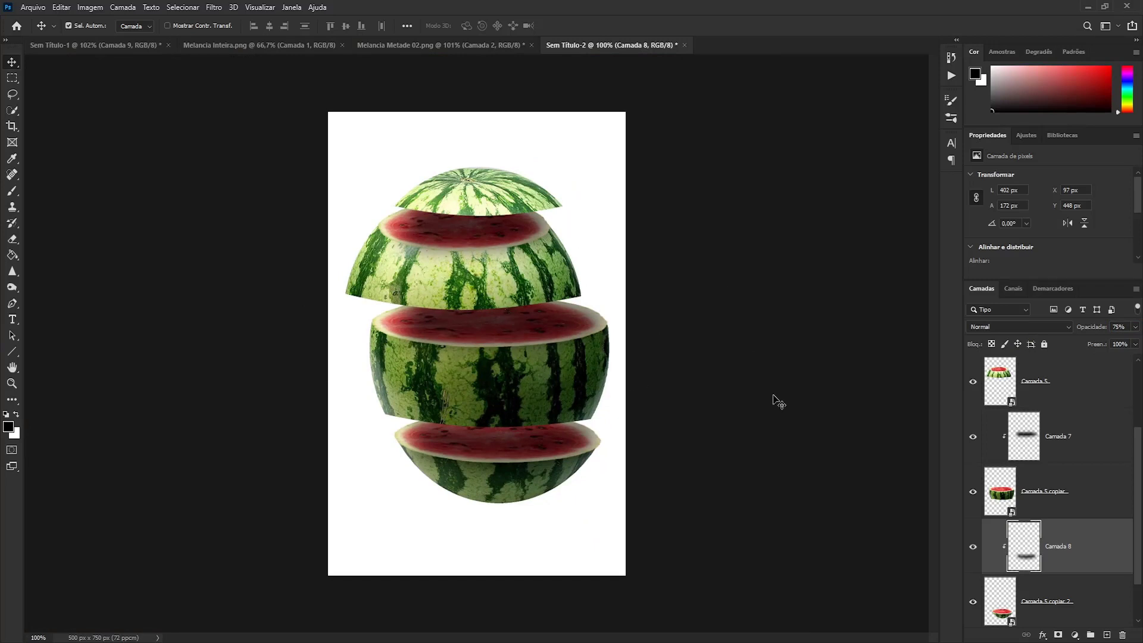
scroll(1082, 384, up, 2)
Group Camada 1 through Camada 5 copiar 2 into Agrupar 1, adding an empty layer above.
click(1070, 388)
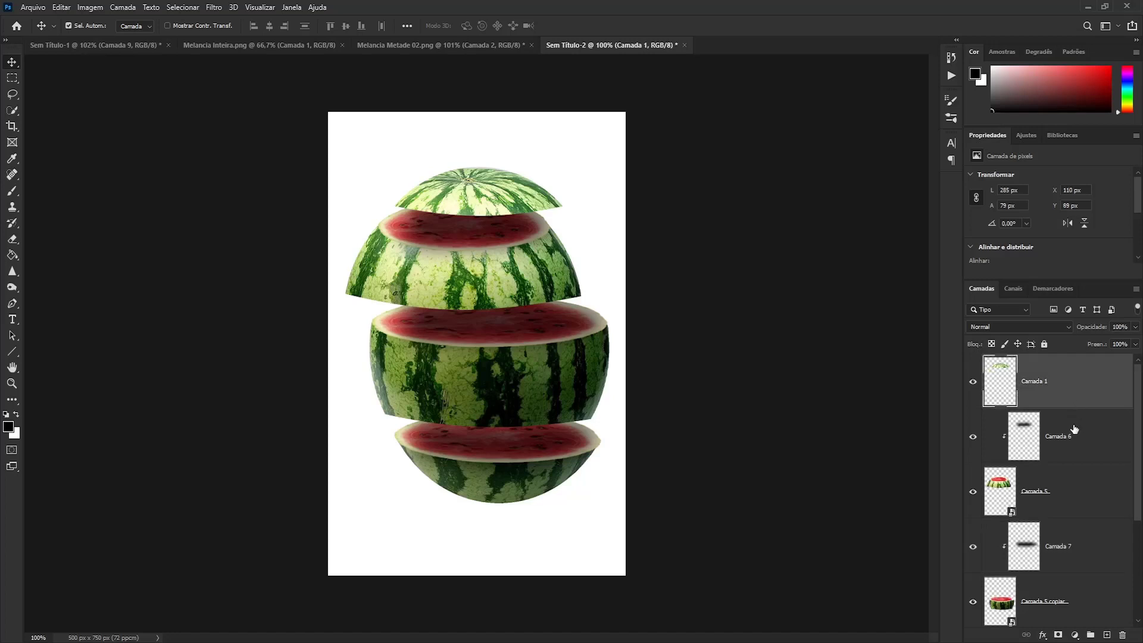
scroll(1073, 429, down, 3)
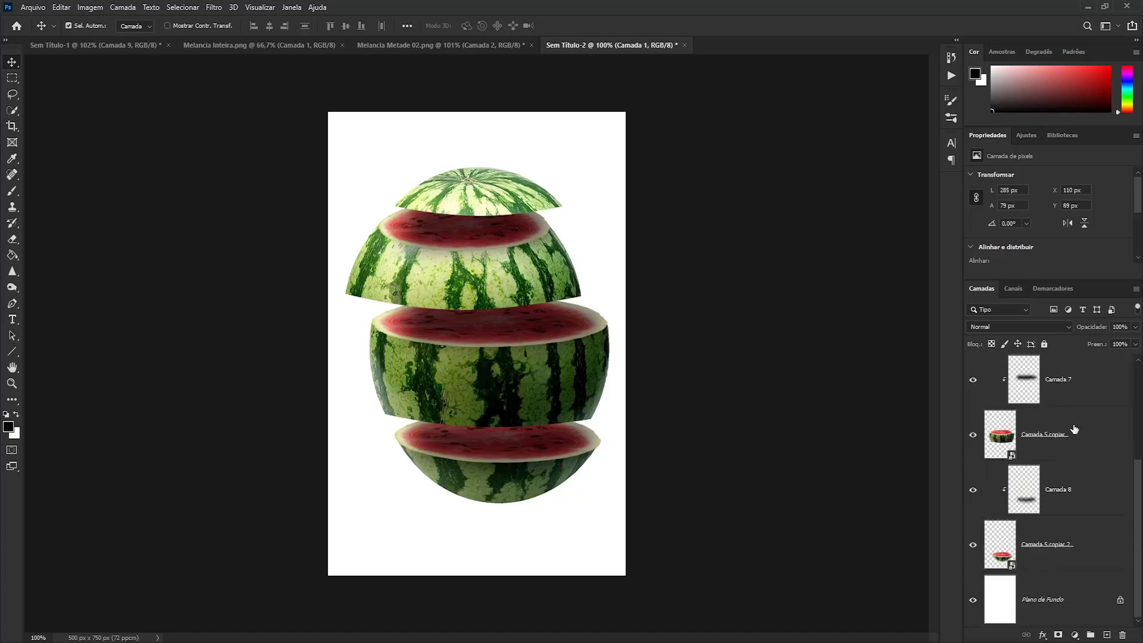
shift+click(1099, 551)
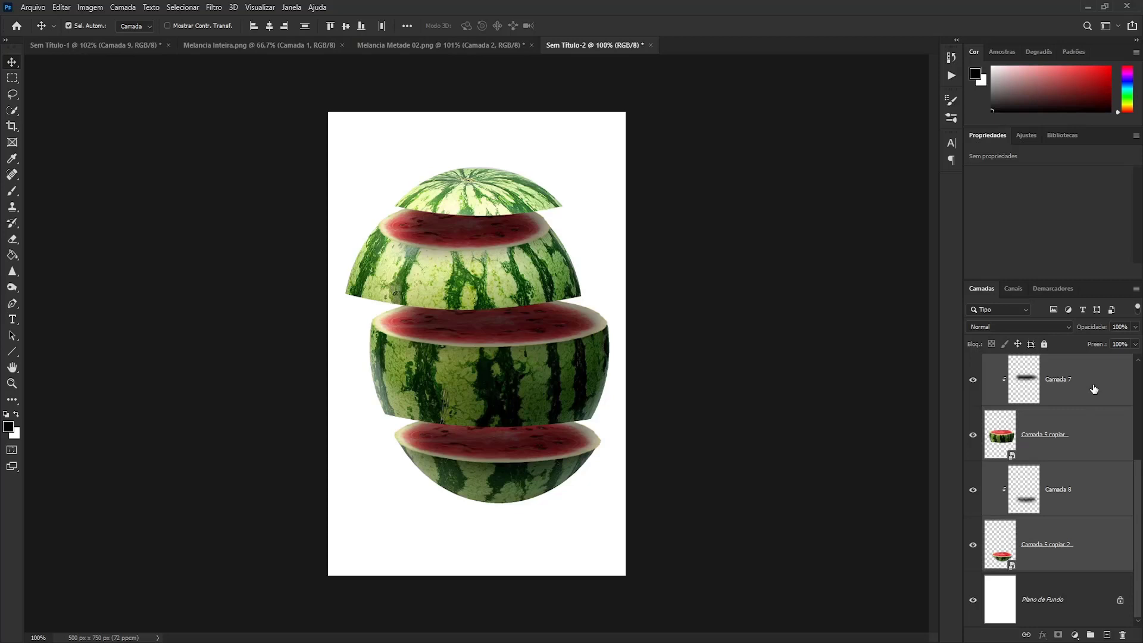
key(ctrl+g)
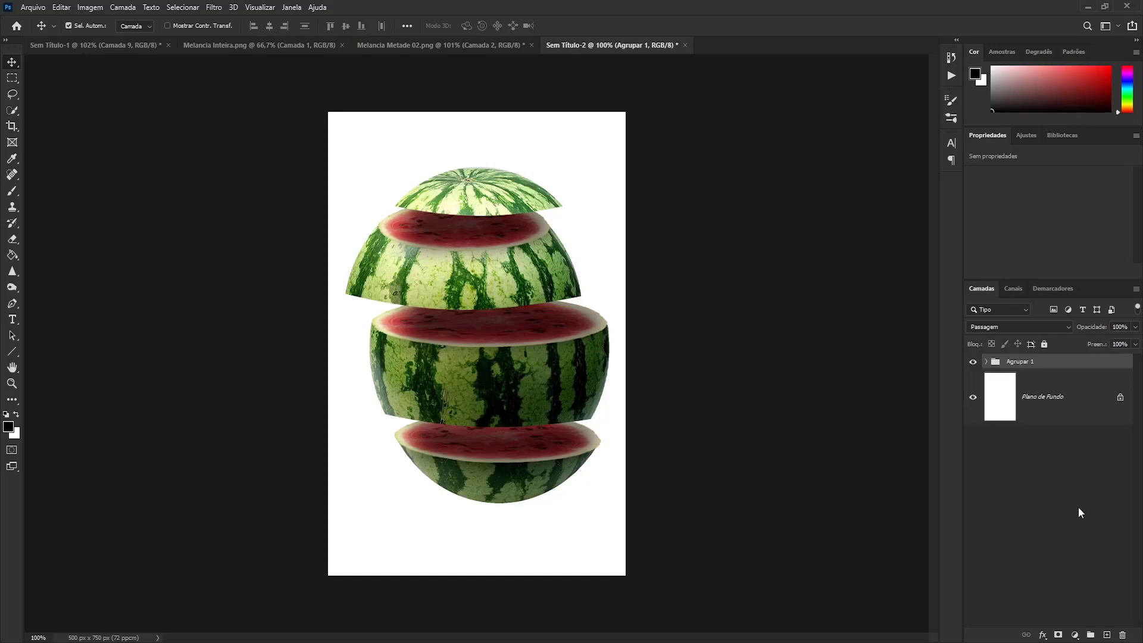
click(1106, 635)
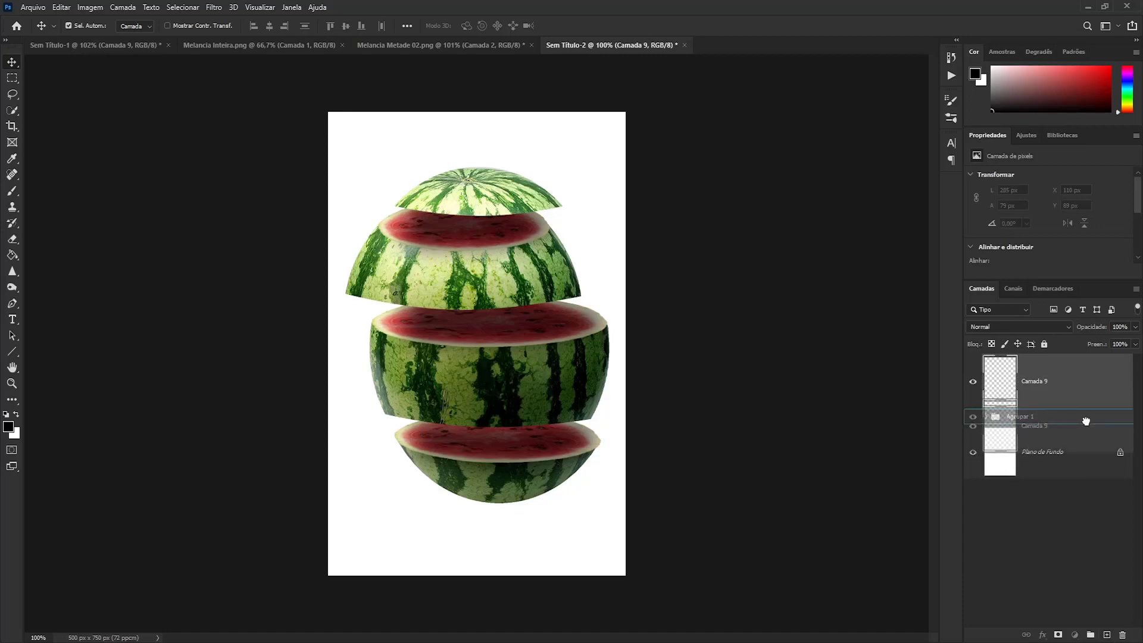
Move Camada 9 beneath Agrupar 1 and paint a large soft dark dab below the bottom slice.
key(Delete)
key(ctrl+z)
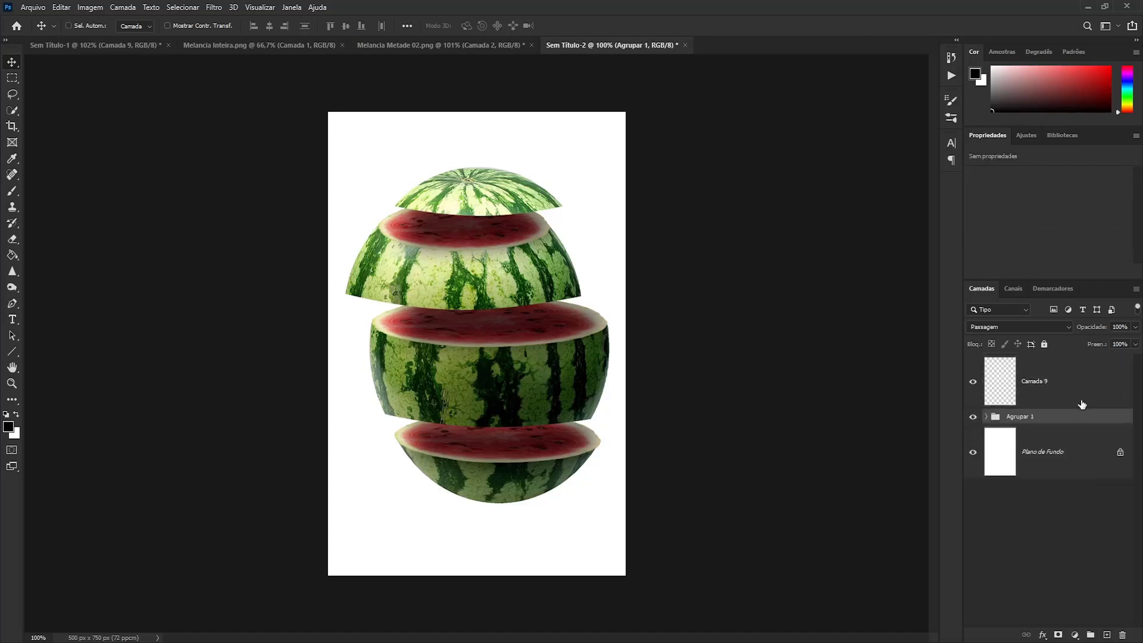
click(1075, 391)
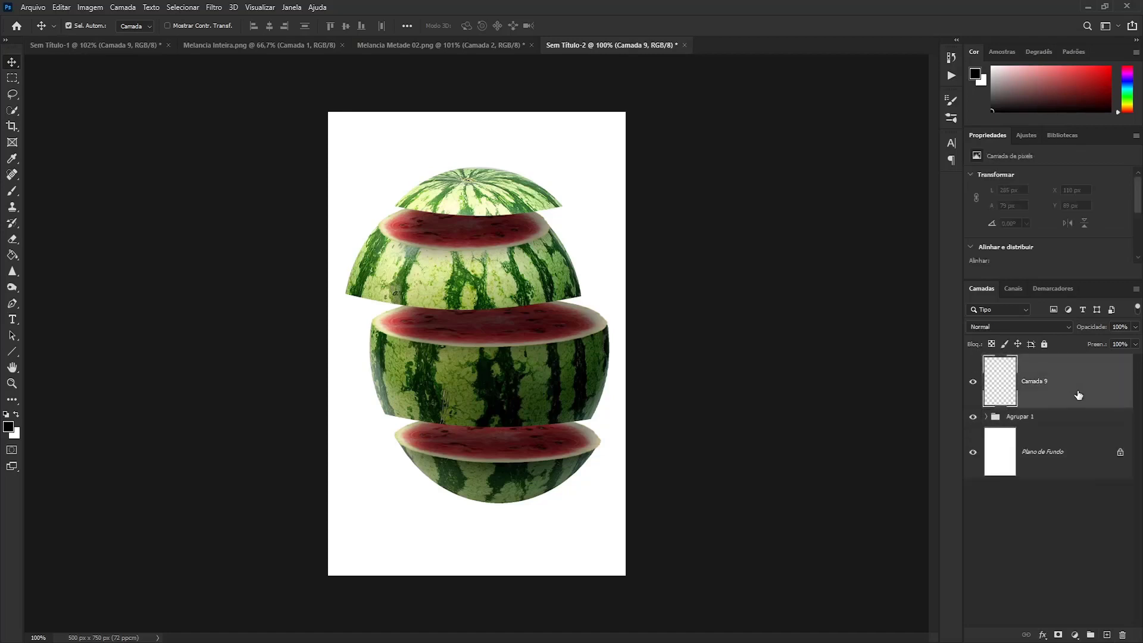
drag(1104, 382, 1101, 423)
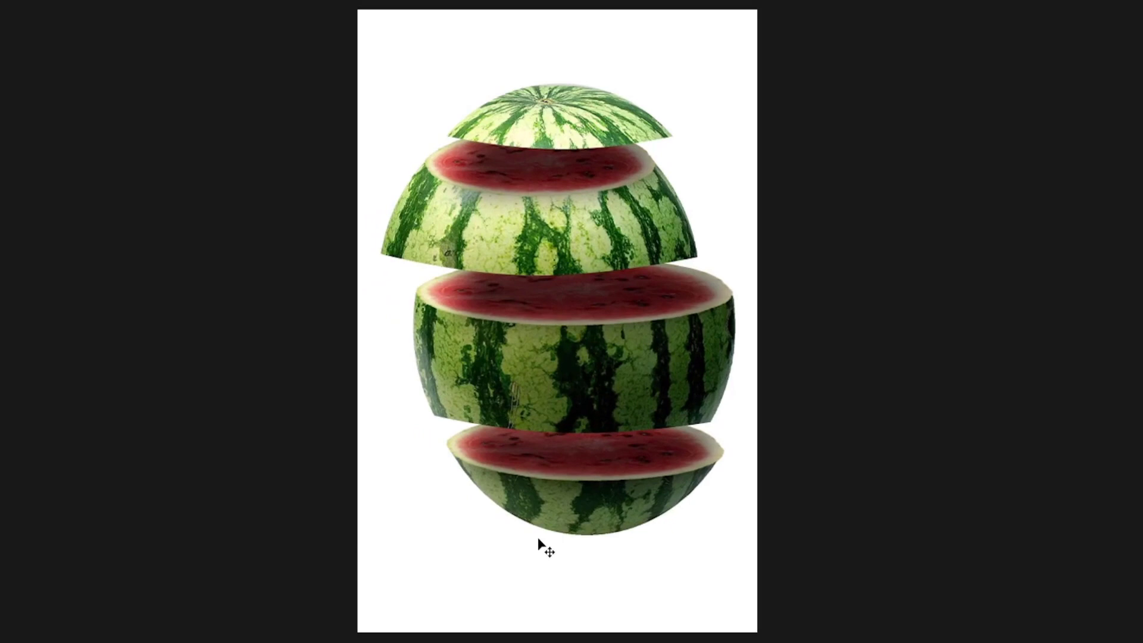
key(j)
alt+right_click(545, 388)
alt+right_click(547, 388)
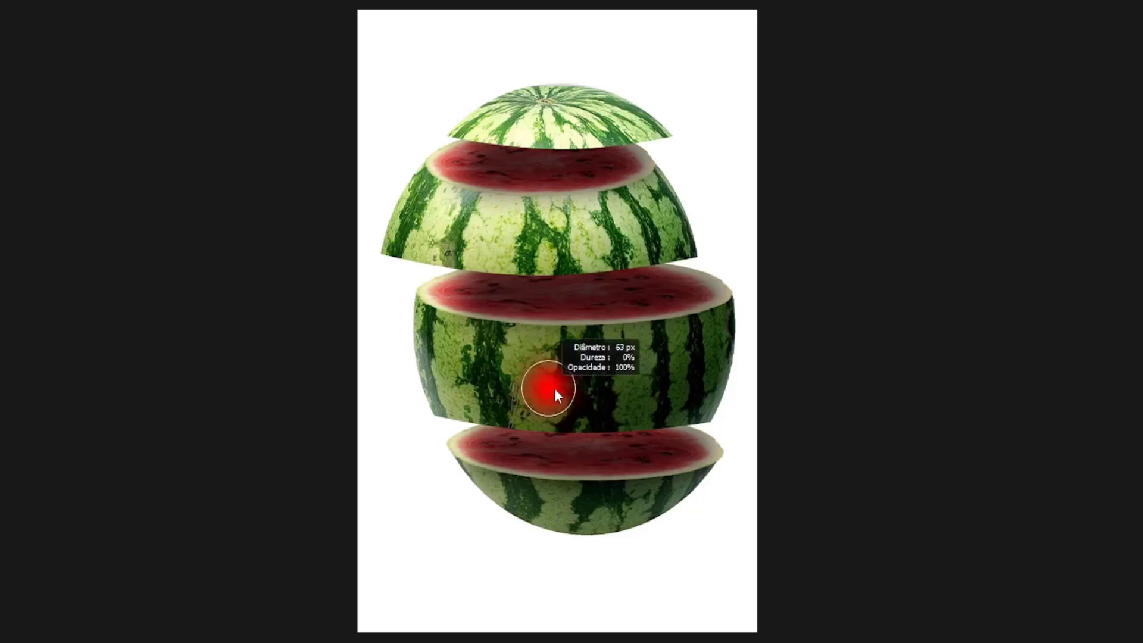
click(576, 541)
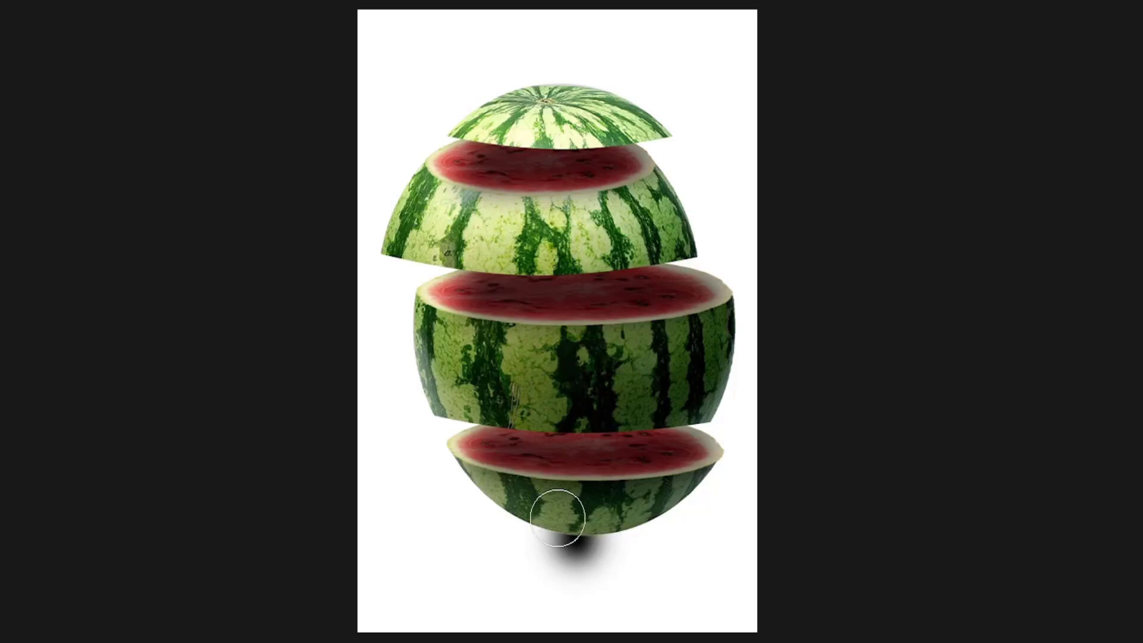
Stretch the painted shadow wider and flatter into an oval with Free Transform.
key(ctrl+t)
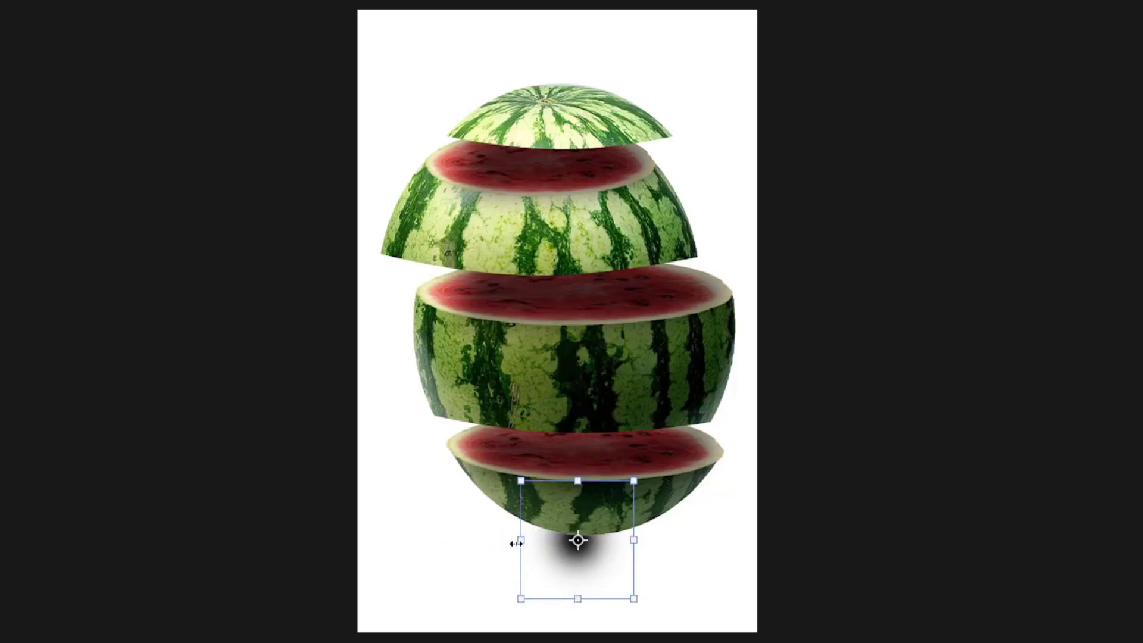
drag(512, 539, 459, 539)
drag(634, 545, 724, 540)
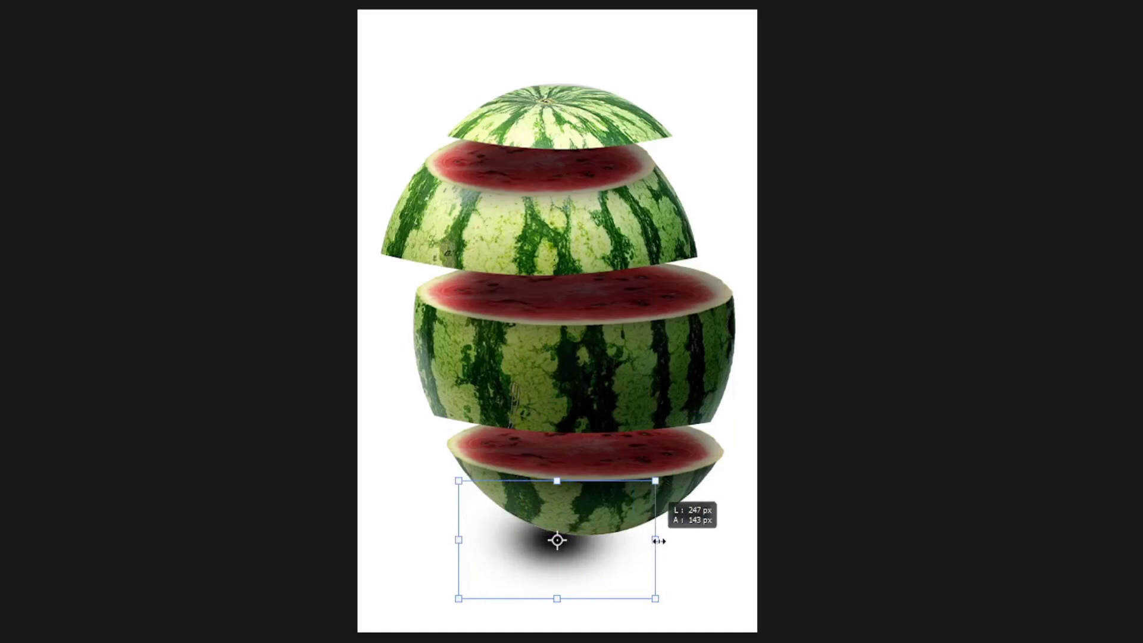
drag(462, 546, 419, 543)
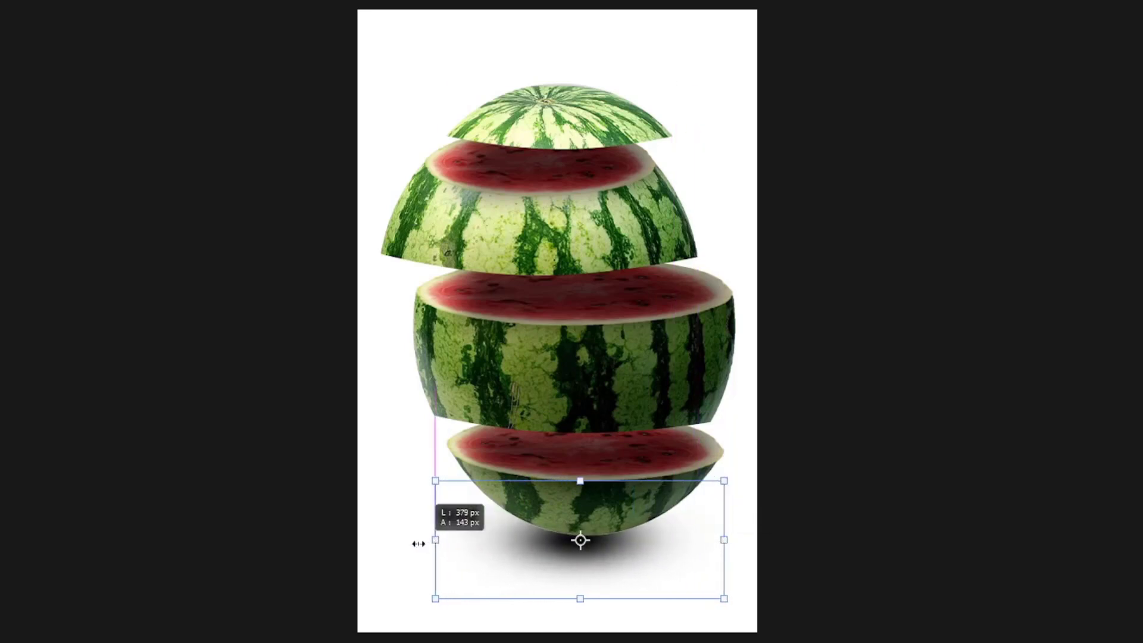
mouse_move(572, 480)
mouse_down()
mouse_move(572, 543)
mouse_move(603, 537)
mouse_up()
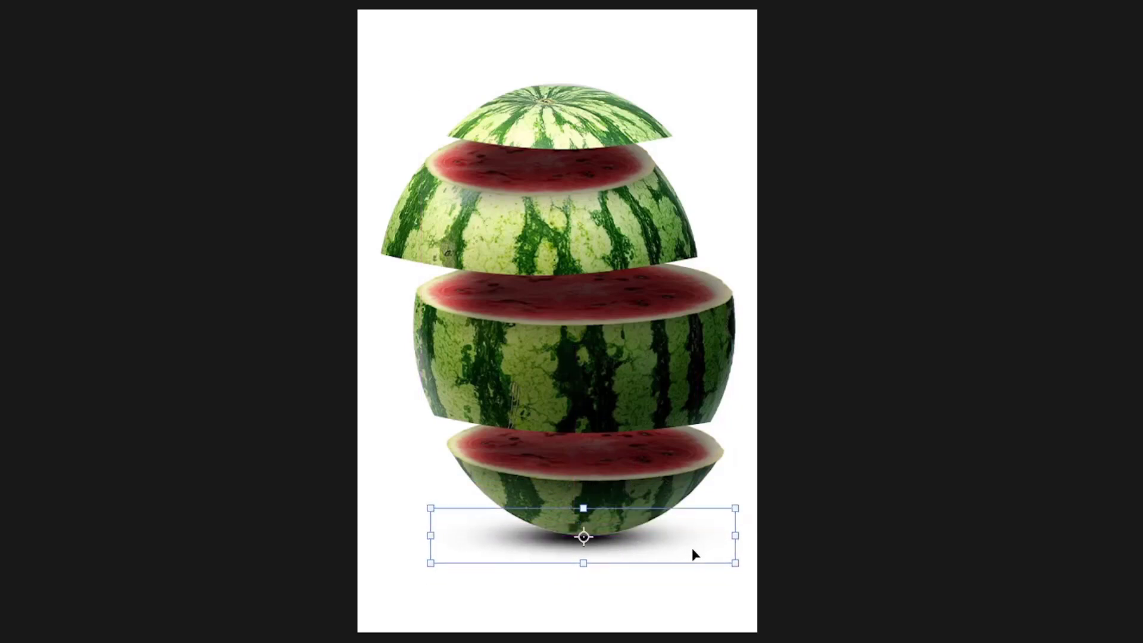
key(Return)
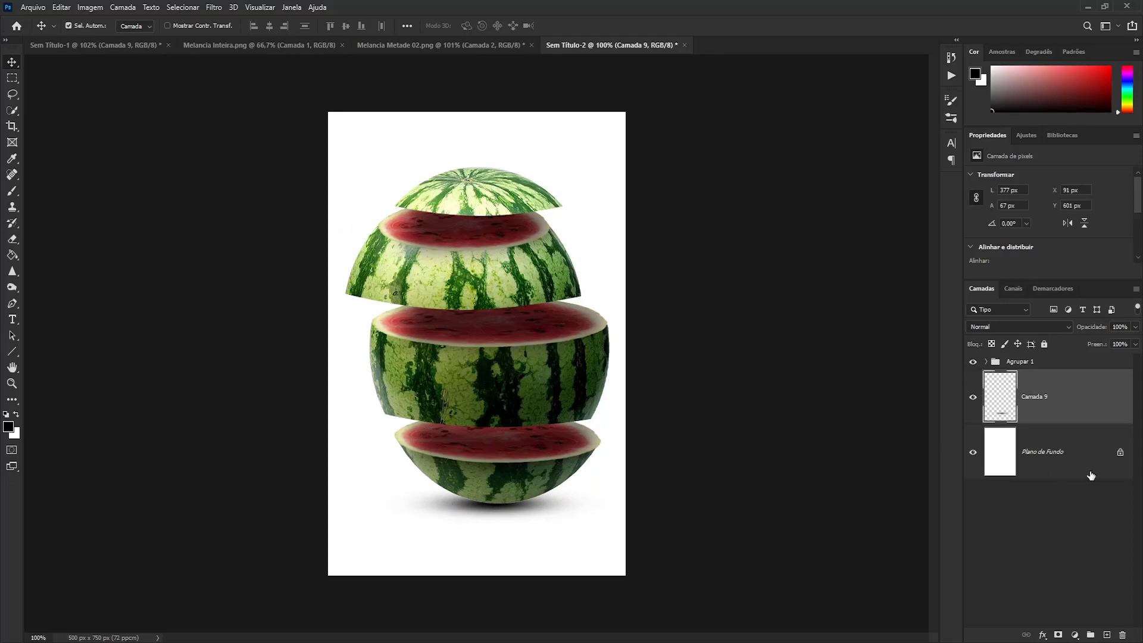
Add a Cor sólida fill above Plano de Fundo, sampled from the flesh as d0615c.
click(1072, 460)
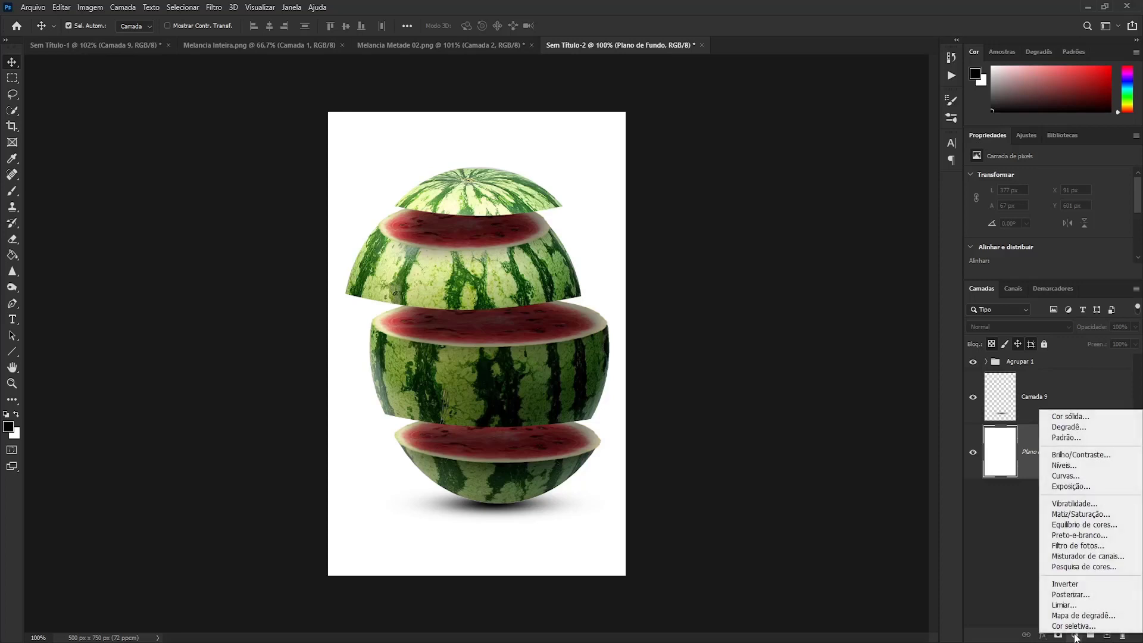
click(1076, 417)
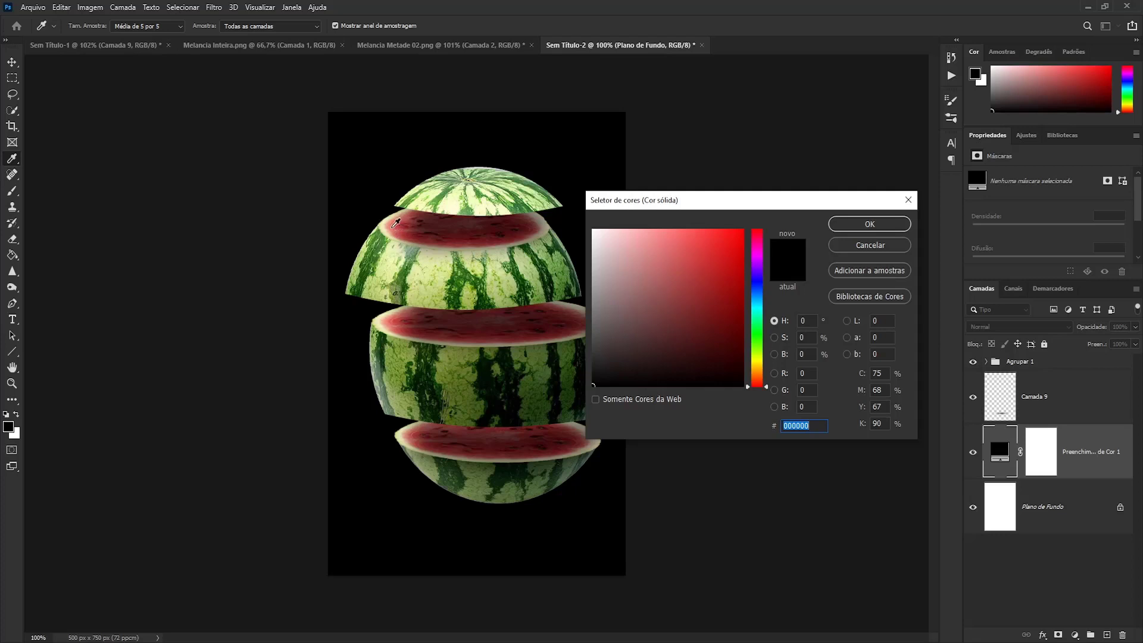
click(394, 225)
click(400, 229)
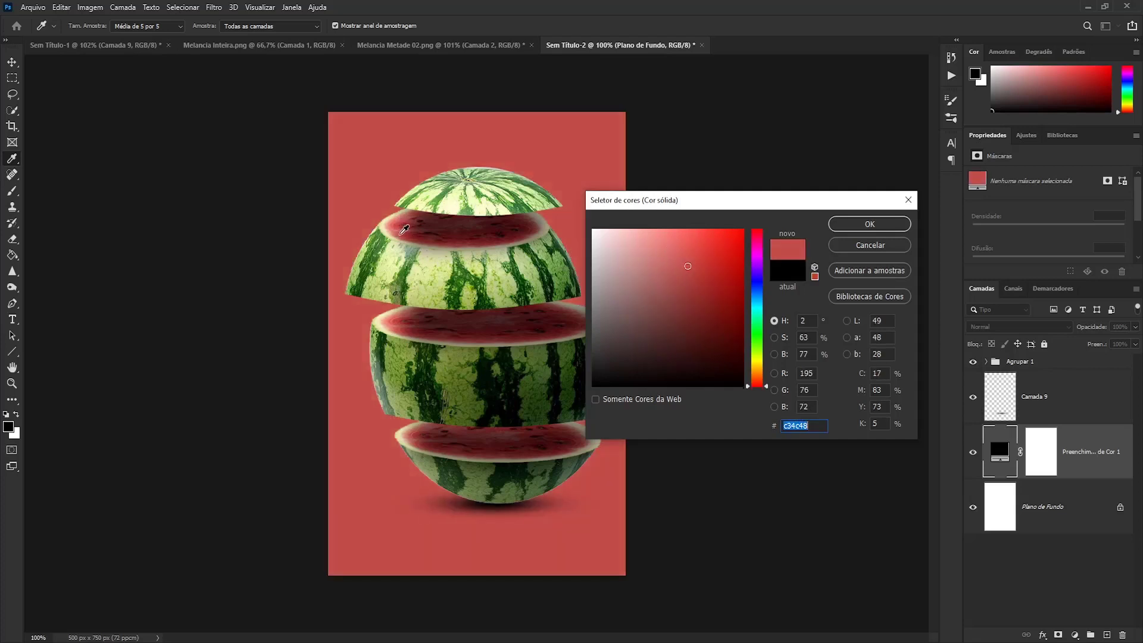
click(405, 325)
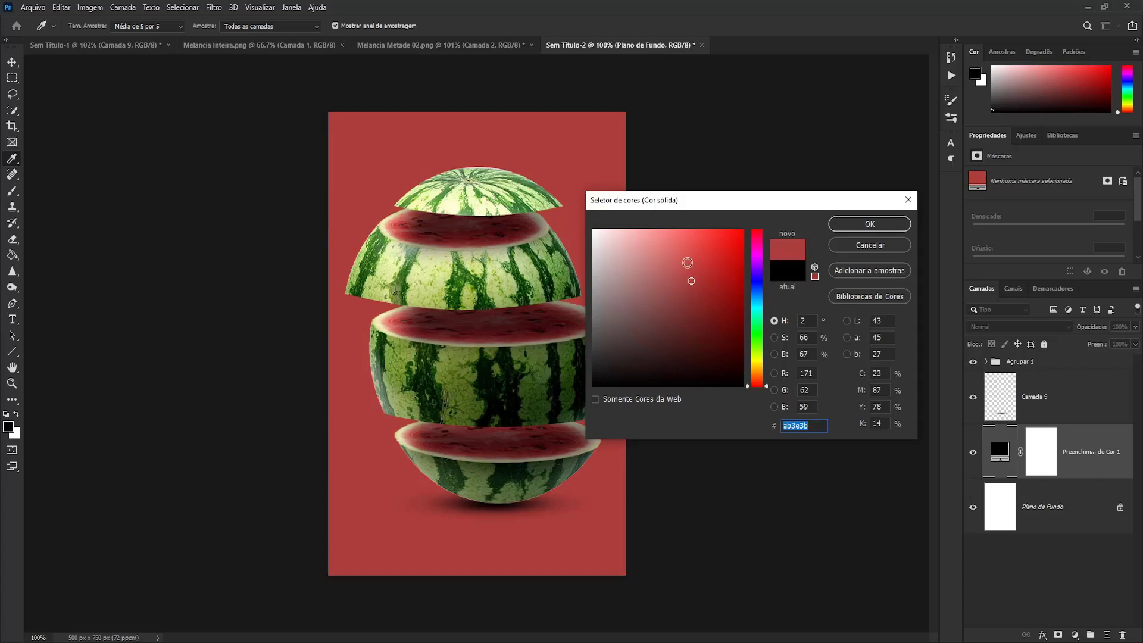
click(685, 260)
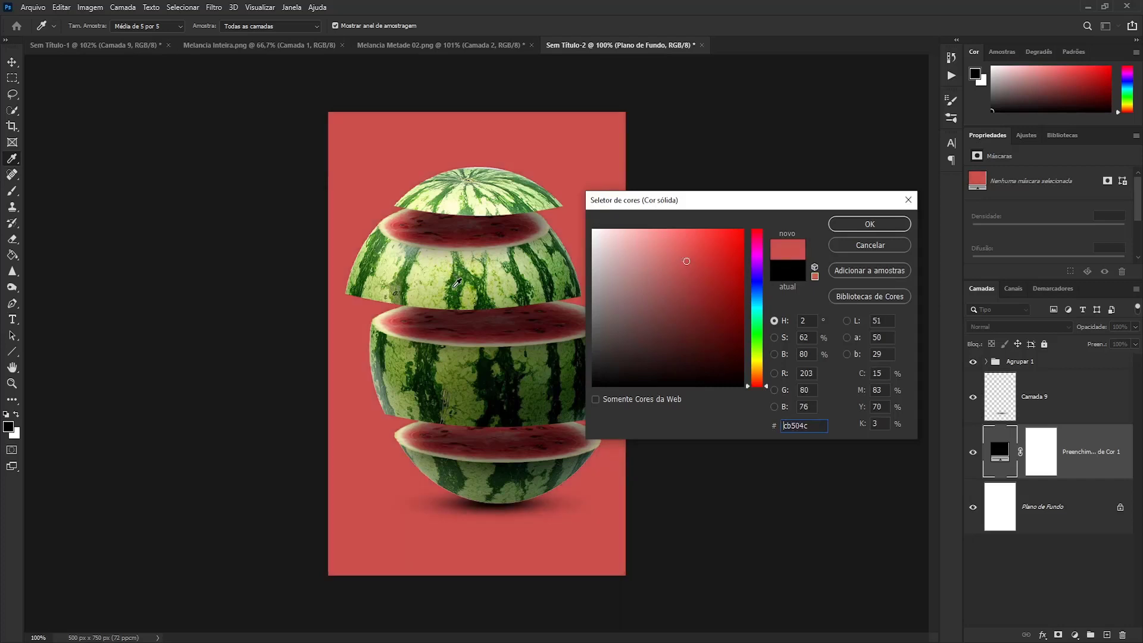
click(450, 284)
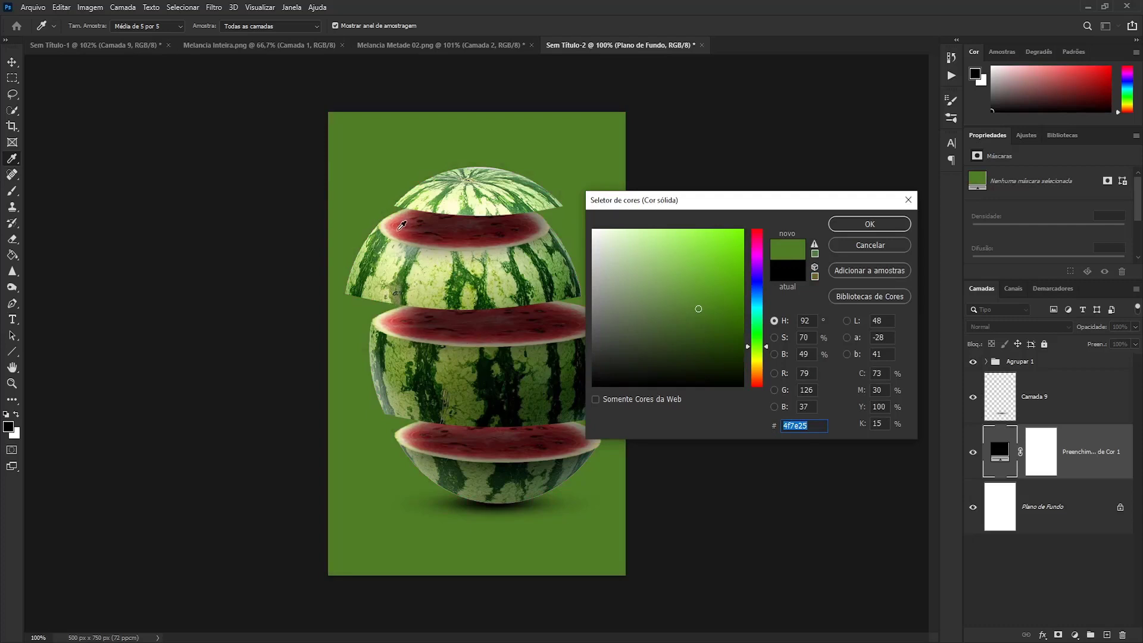
click(399, 226)
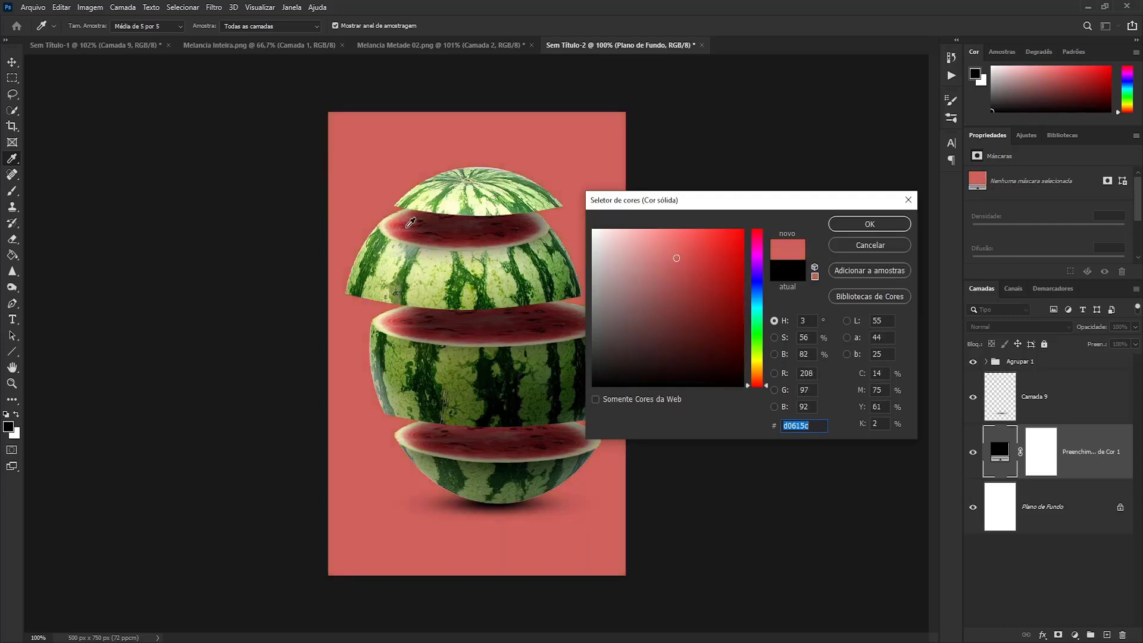
click(872, 224)
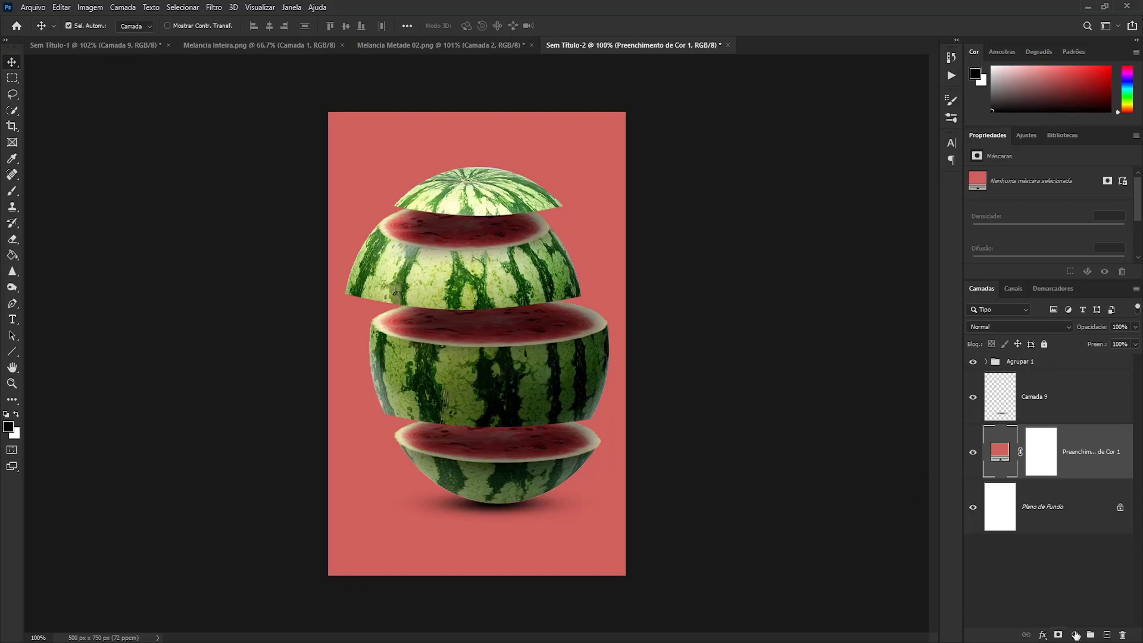
click(1107, 635)
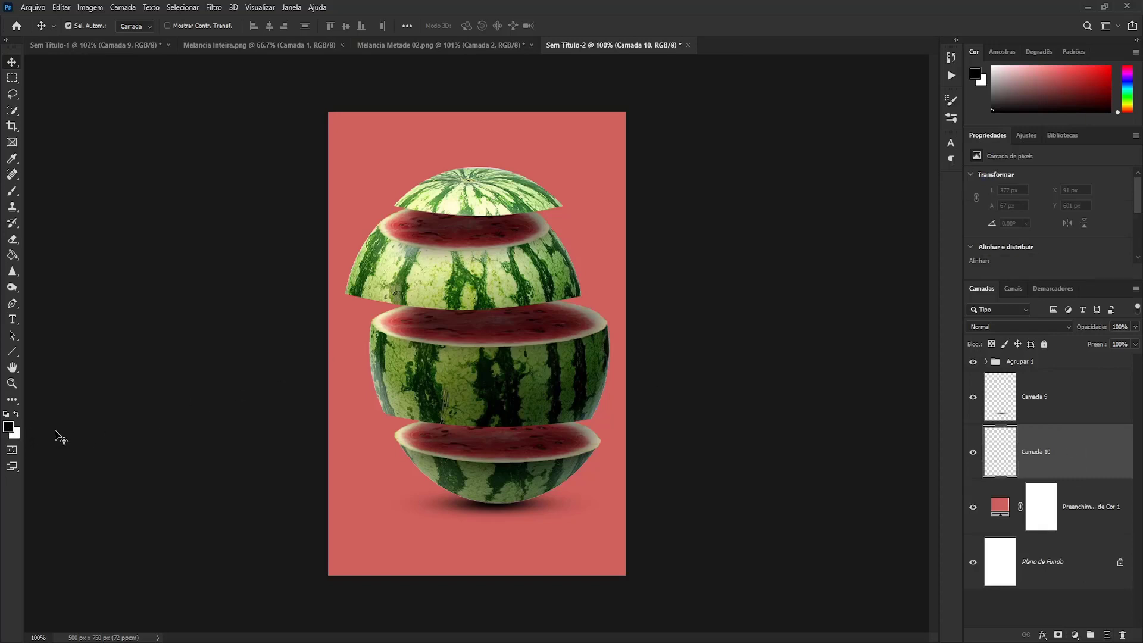
Paint one large soft white brush dab behind the watermelon on Camada 10.
key(x)
key(b)
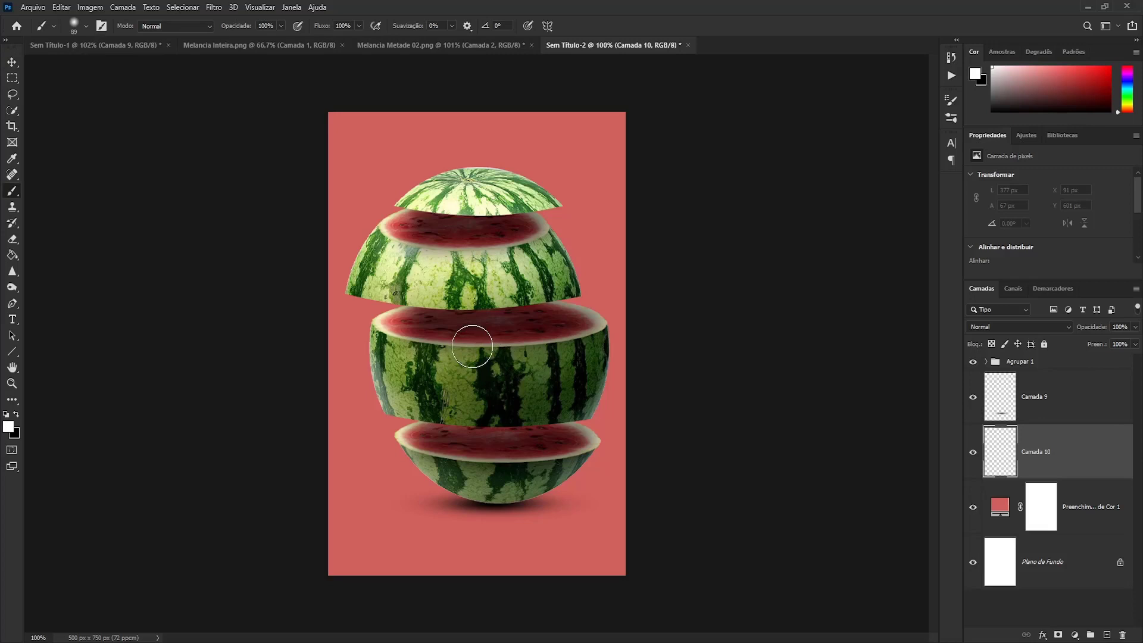
drag(472, 346, 652, 358)
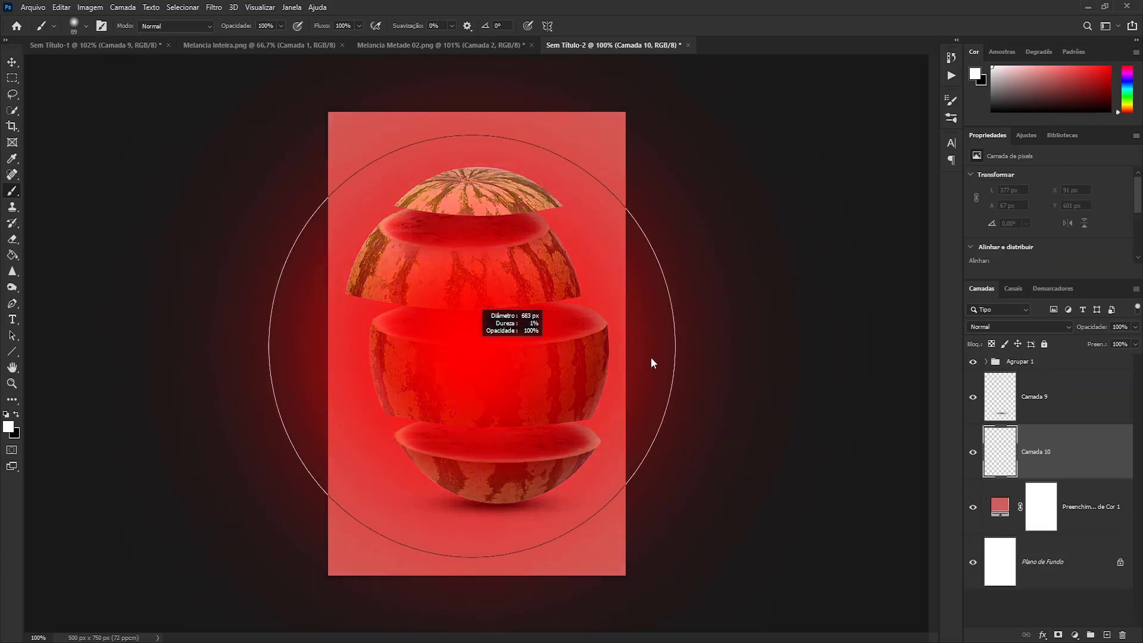
drag(484, 328, 500, 328)
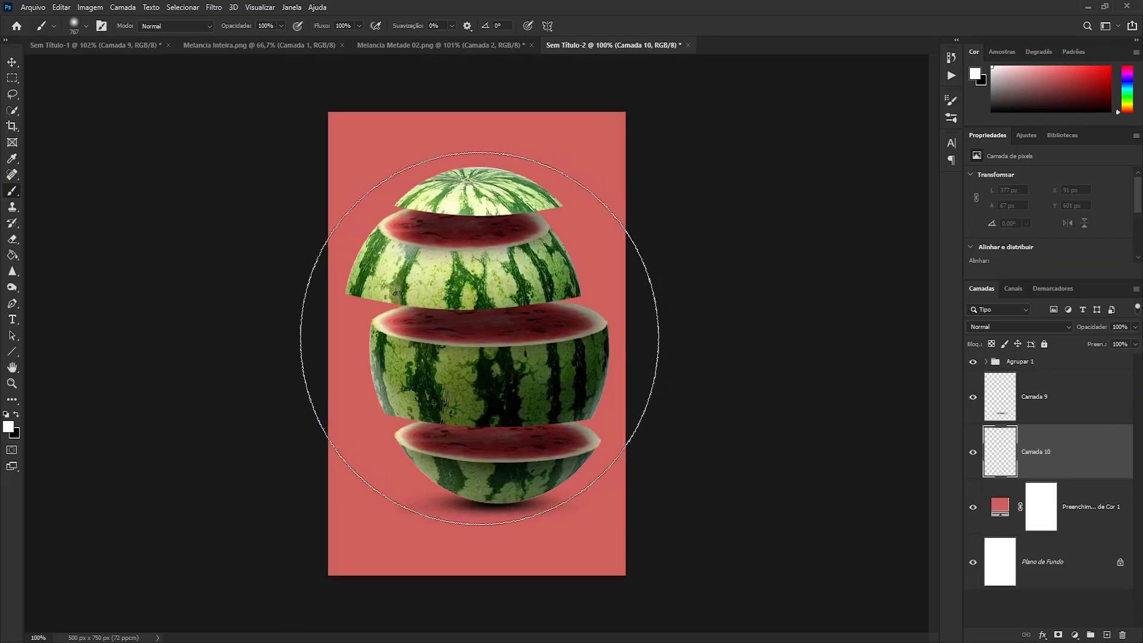
click(479, 338)
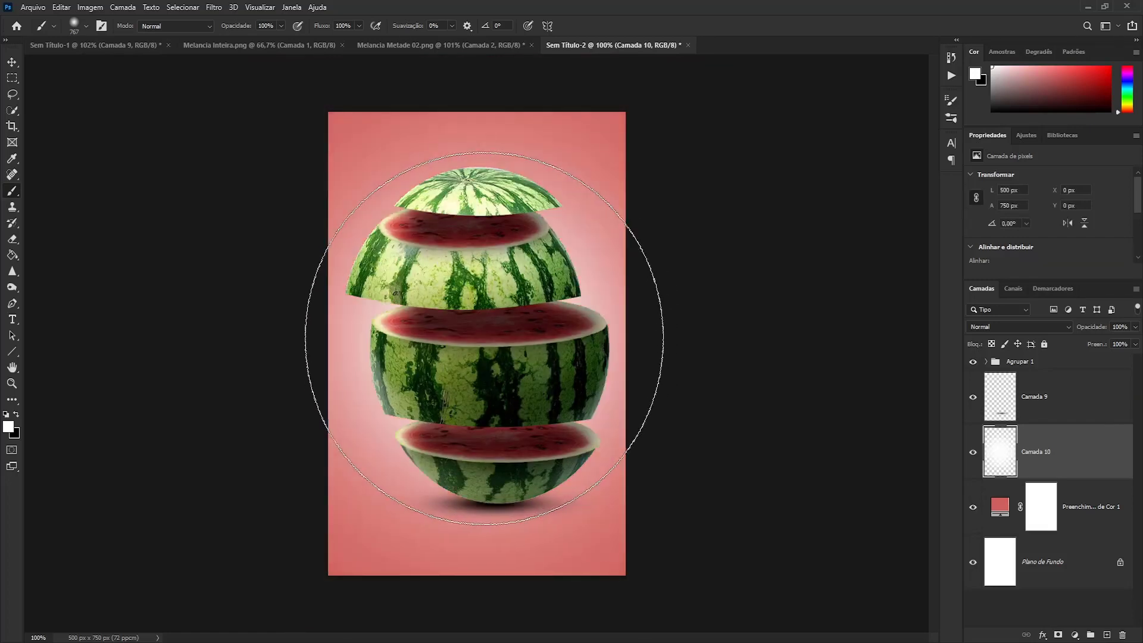
drag(484, 337, 261, 384)
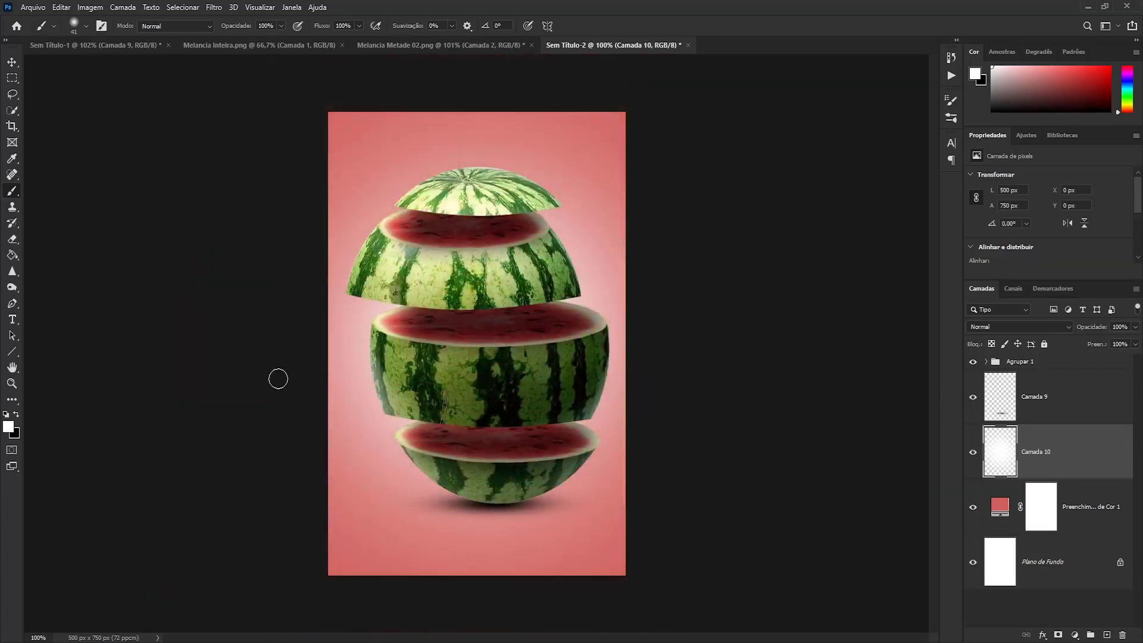
key(v)
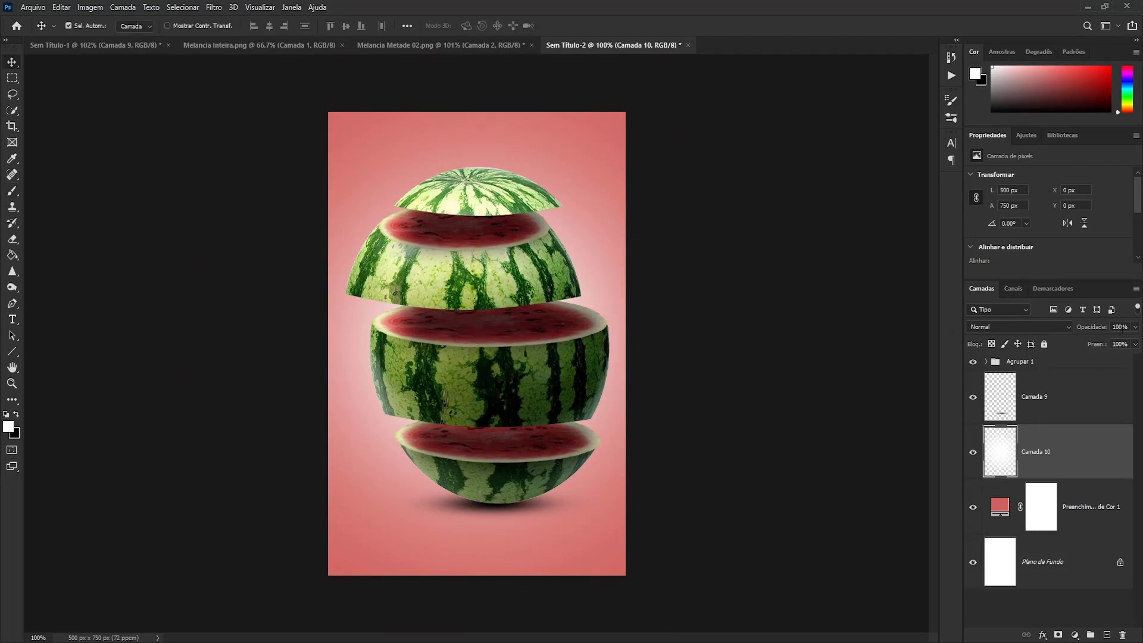
Set the glow layer to 90% opacity and scale Agrupar 1 down to about 80%, recentred.
click(1117, 328)
text(90)
click(1008, 362)
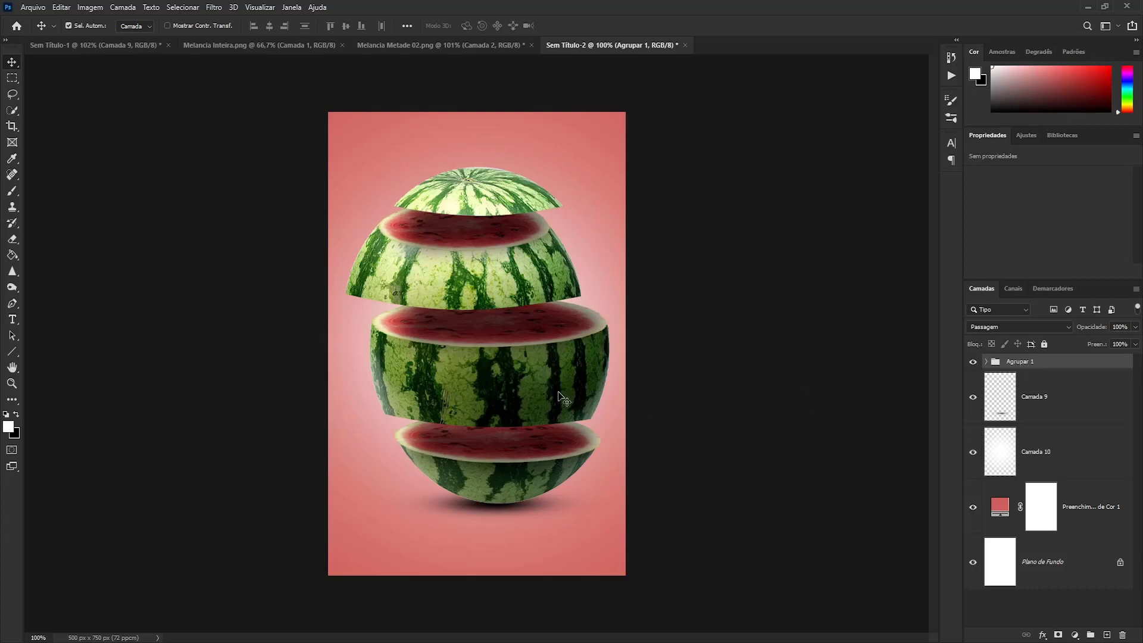
key(ctrl+t)
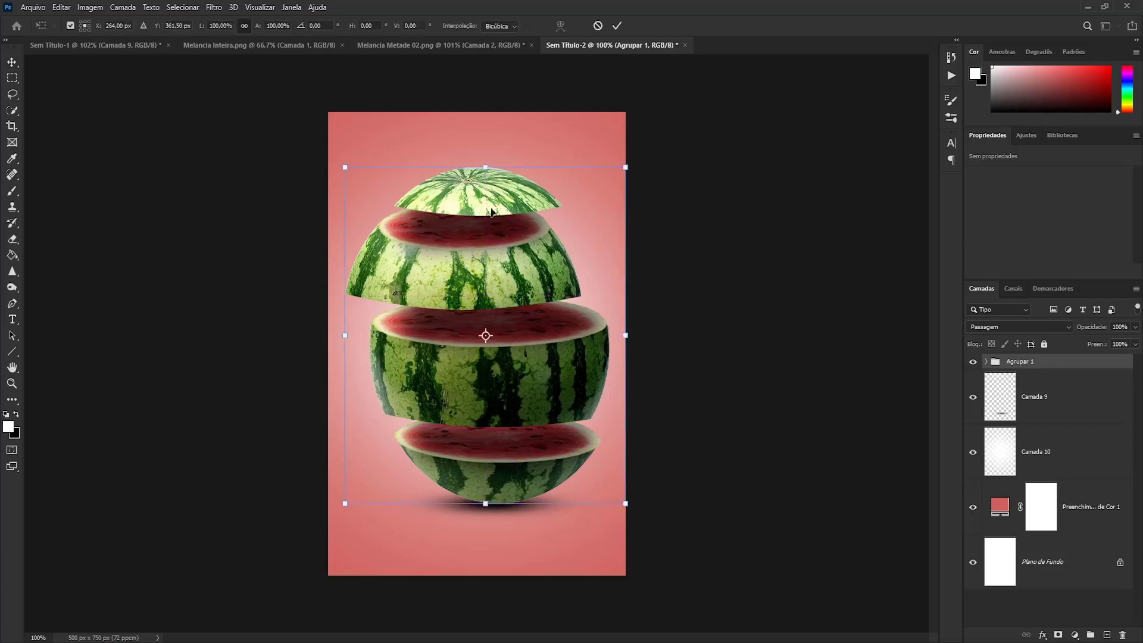
drag(485, 167, 485, 235)
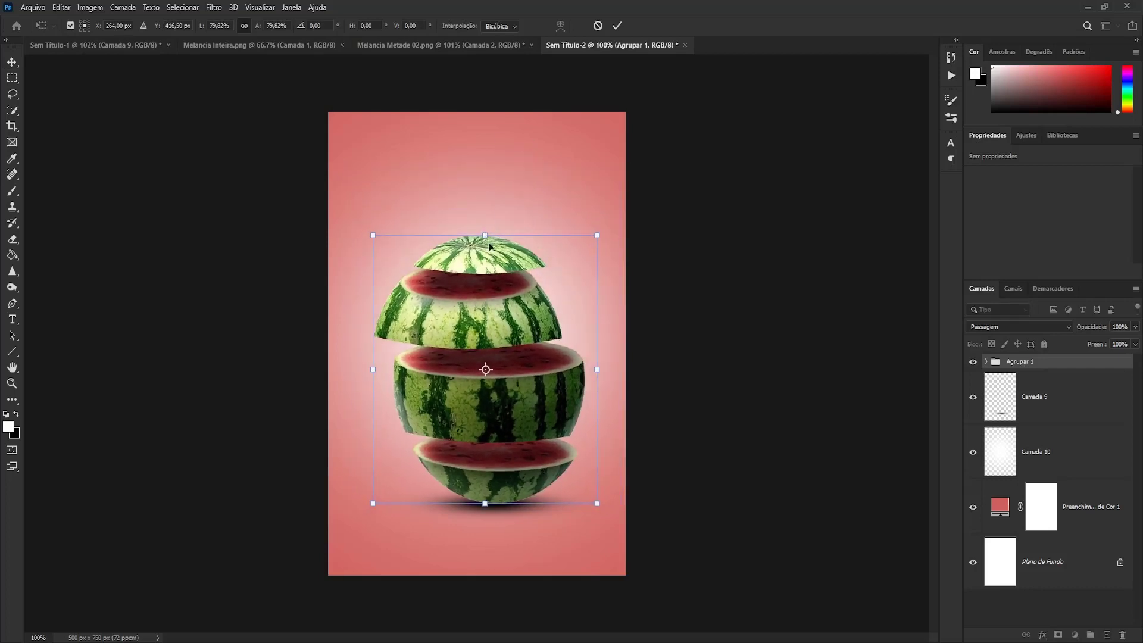
drag(516, 424, 513, 414)
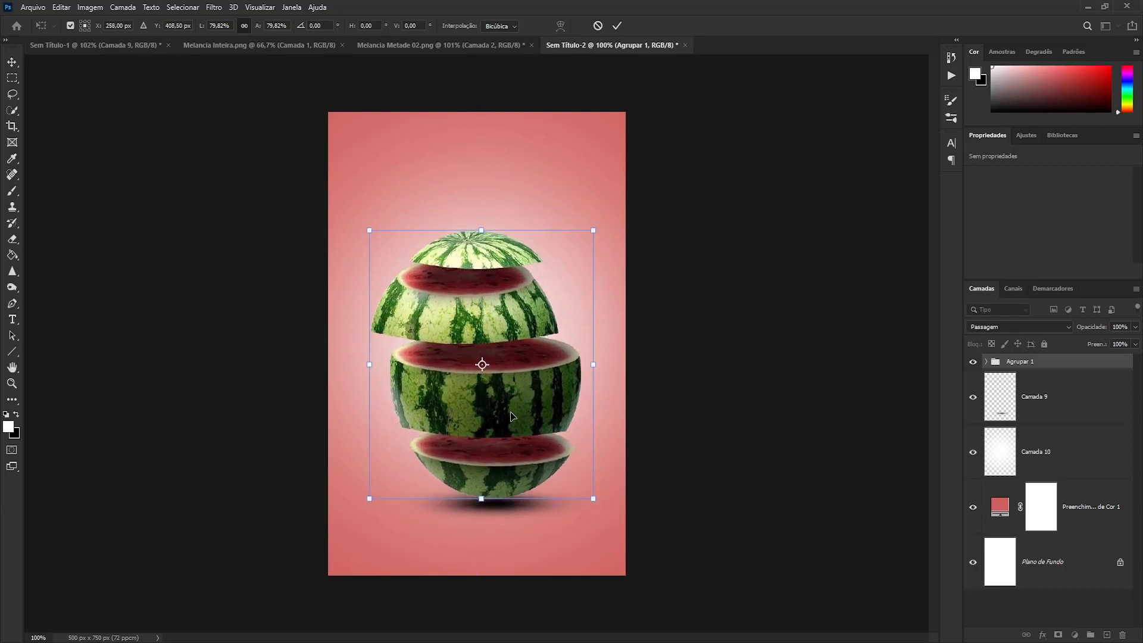
key(Return)
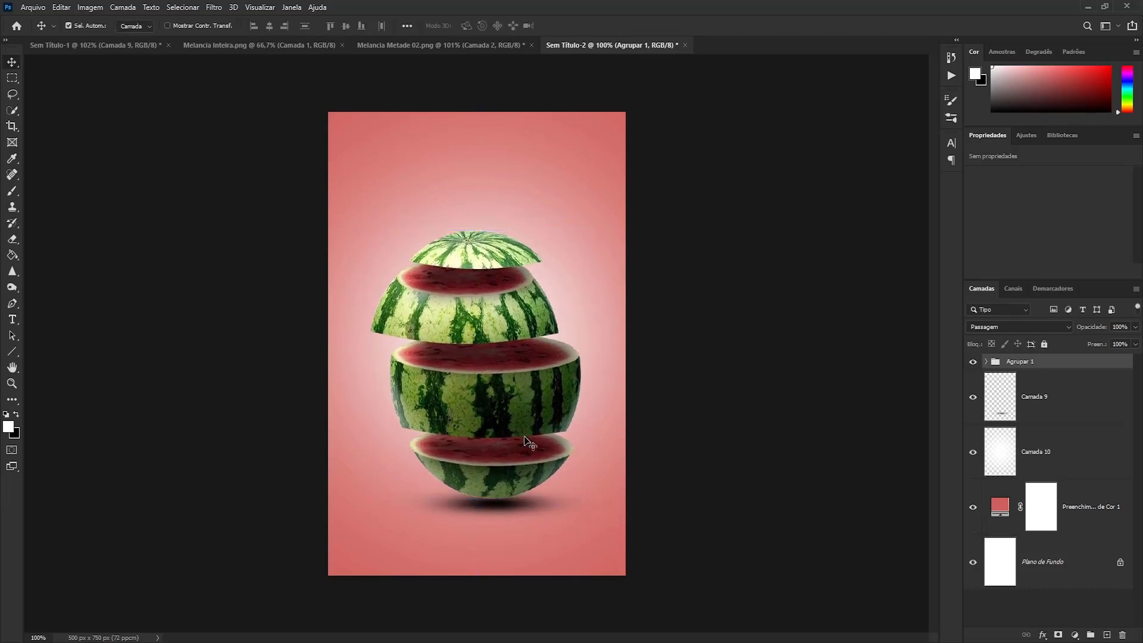
Nudge the Camada 9 shadow up and recolour the background fill to rind green 37711f.
click(1048, 410)
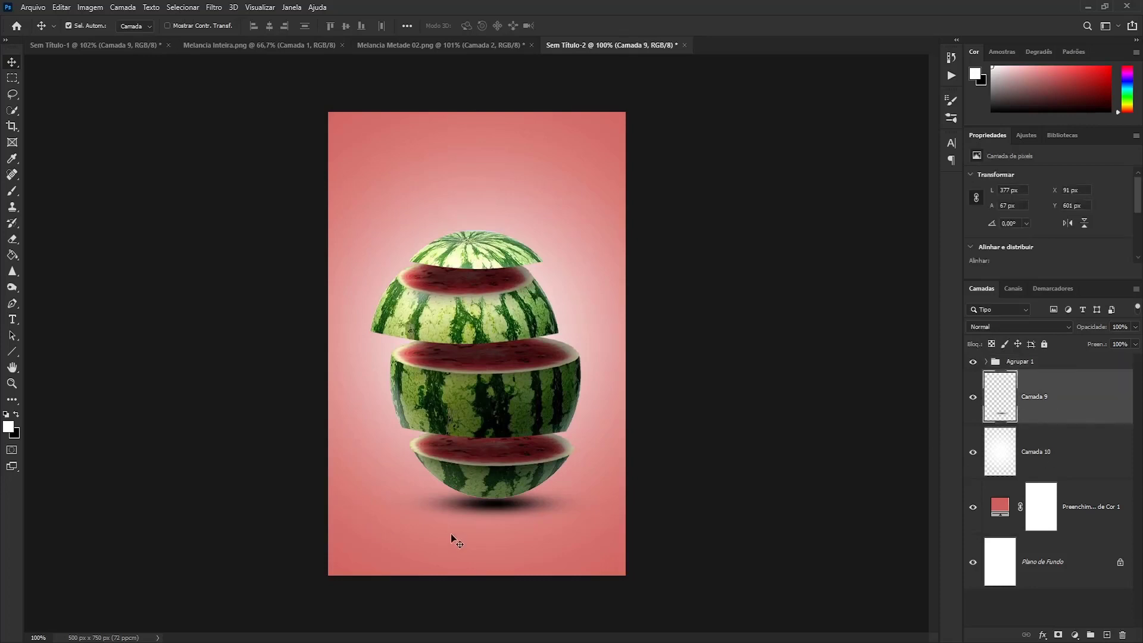
key(Up)
key(Up)
key(Up)
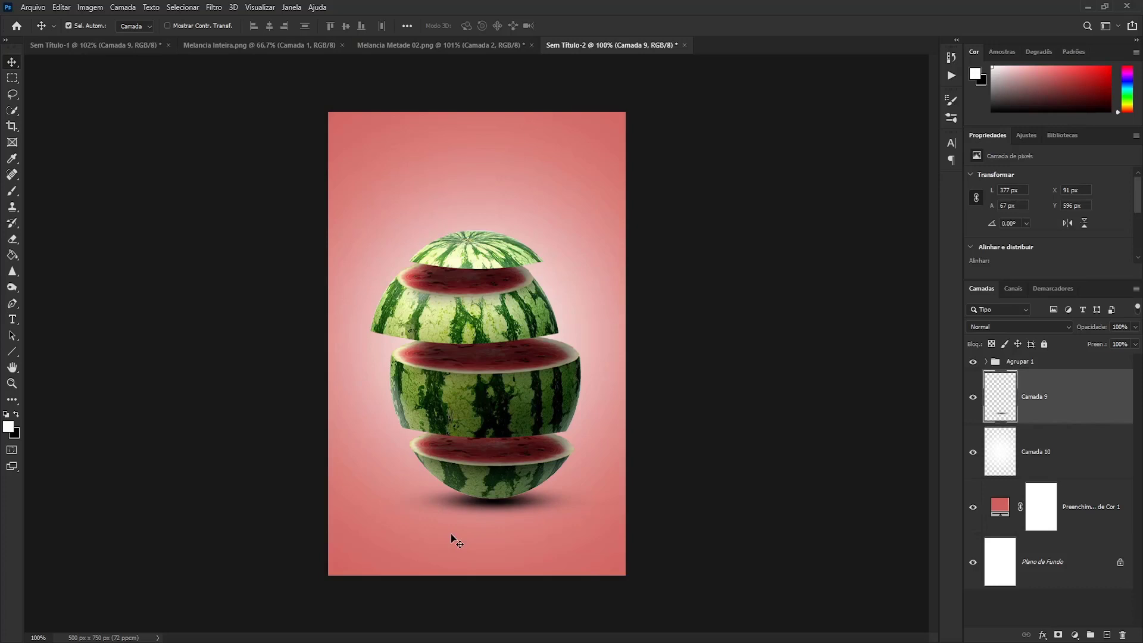
double_click(998, 516)
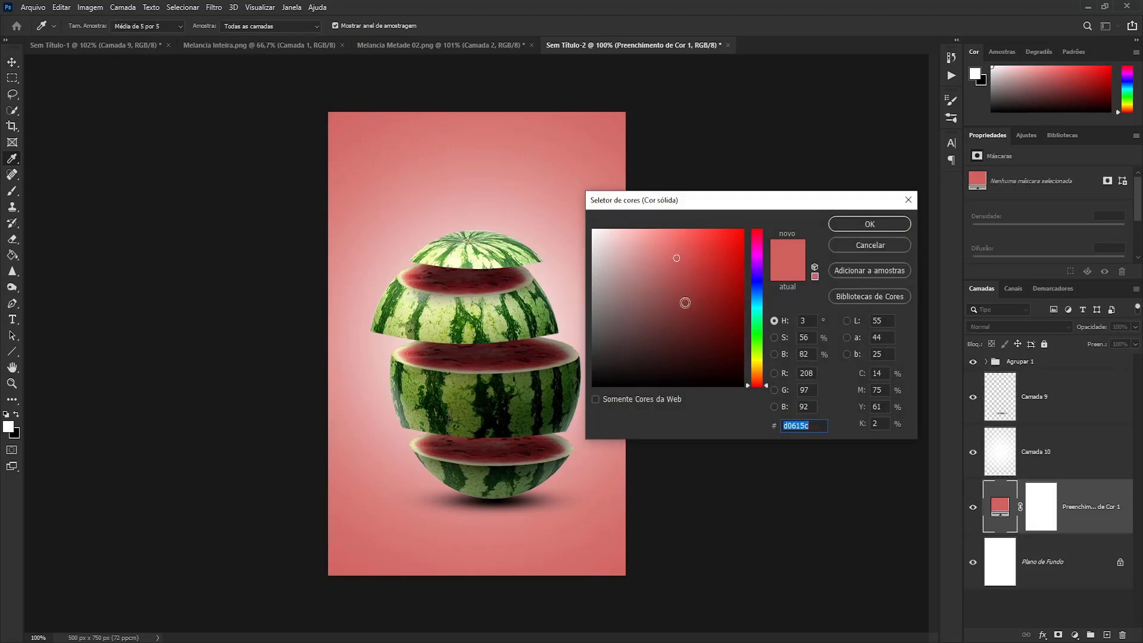
click(393, 302)
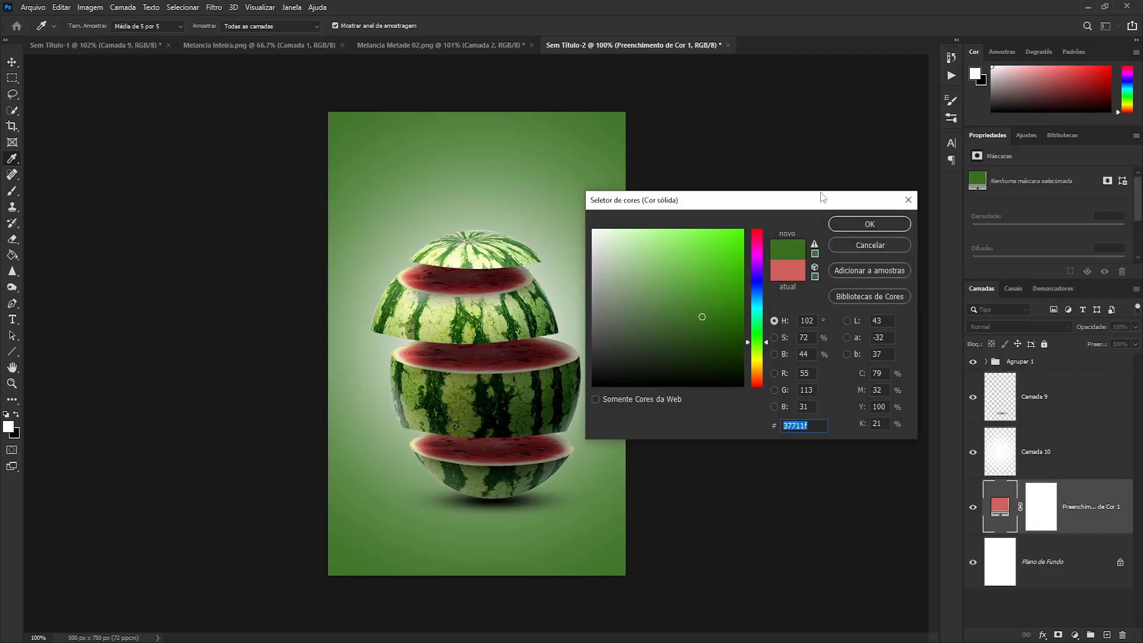
click(863, 224)
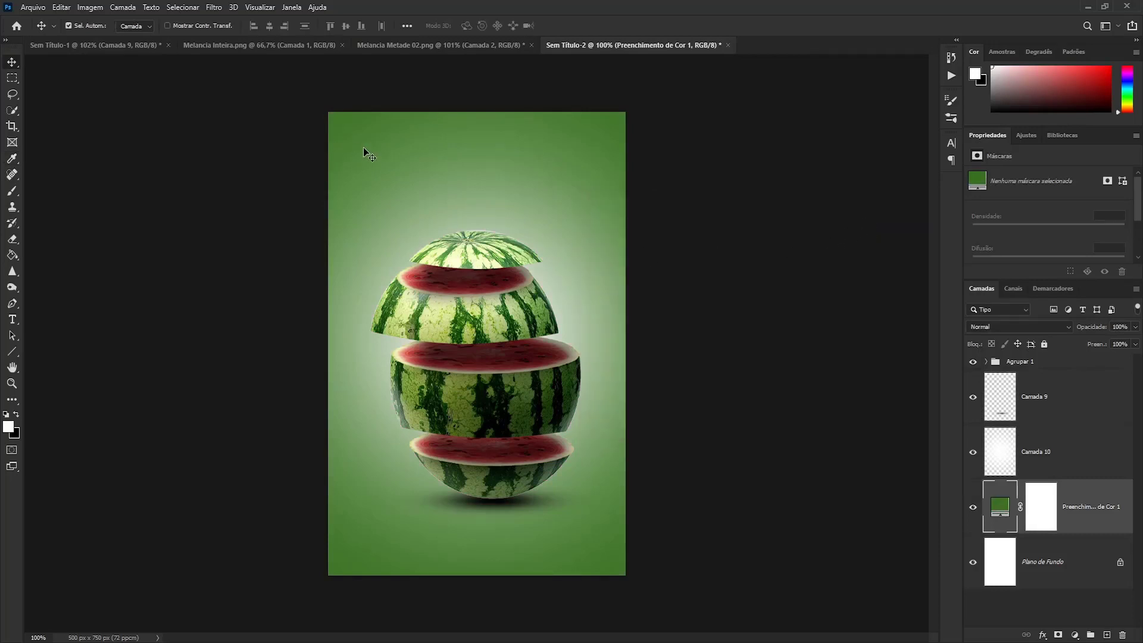